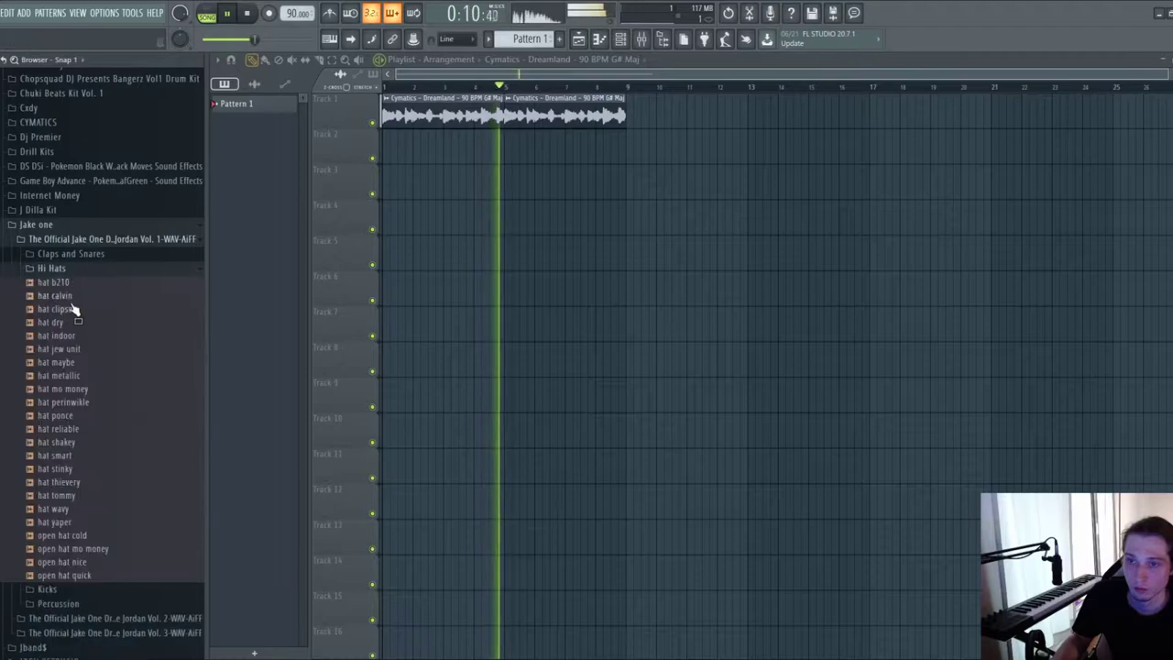
- Load hat jew unit into the Kick channel with a hit every four steps, and add hat reliable as a new channel below it
{"action": "left_click", "coordinate": [602, 39]}
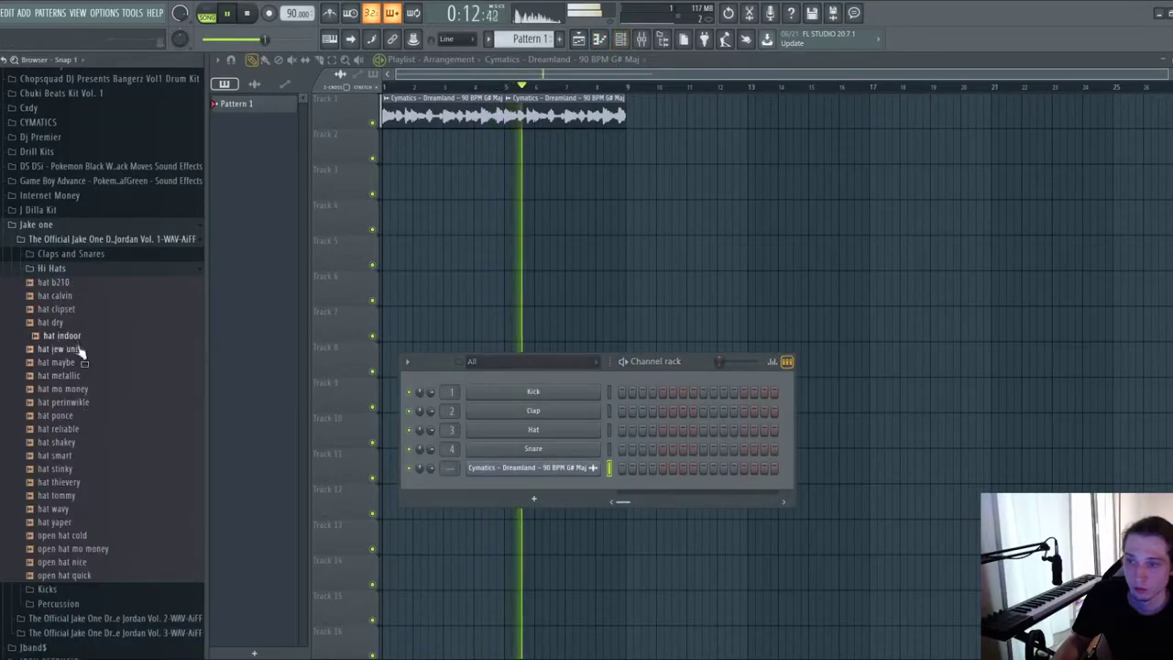
{"action": "left_click_drag", "start_coordinate": [556, 391], "coordinate": [555, 393]}
{"action": "right_click", "coordinate": [555, 393]}
{"action": "left_click", "coordinate": [705, 448]}
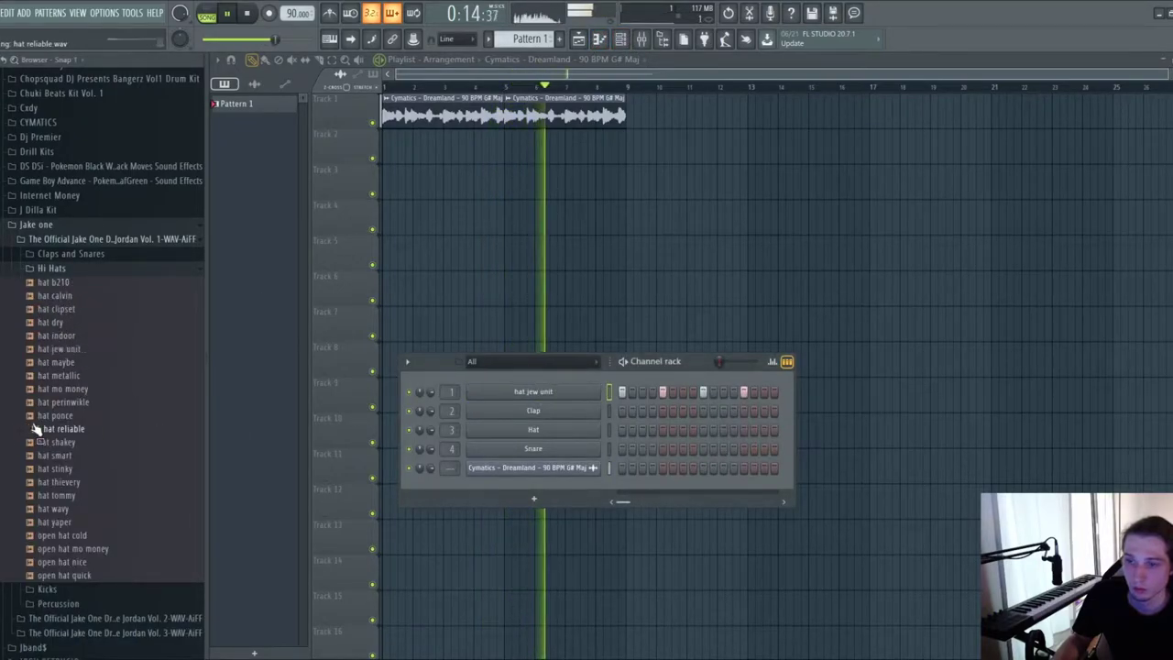
{"action": "left_click_drag", "start_coordinate": [466, 416], "coordinate": [539, 419]}
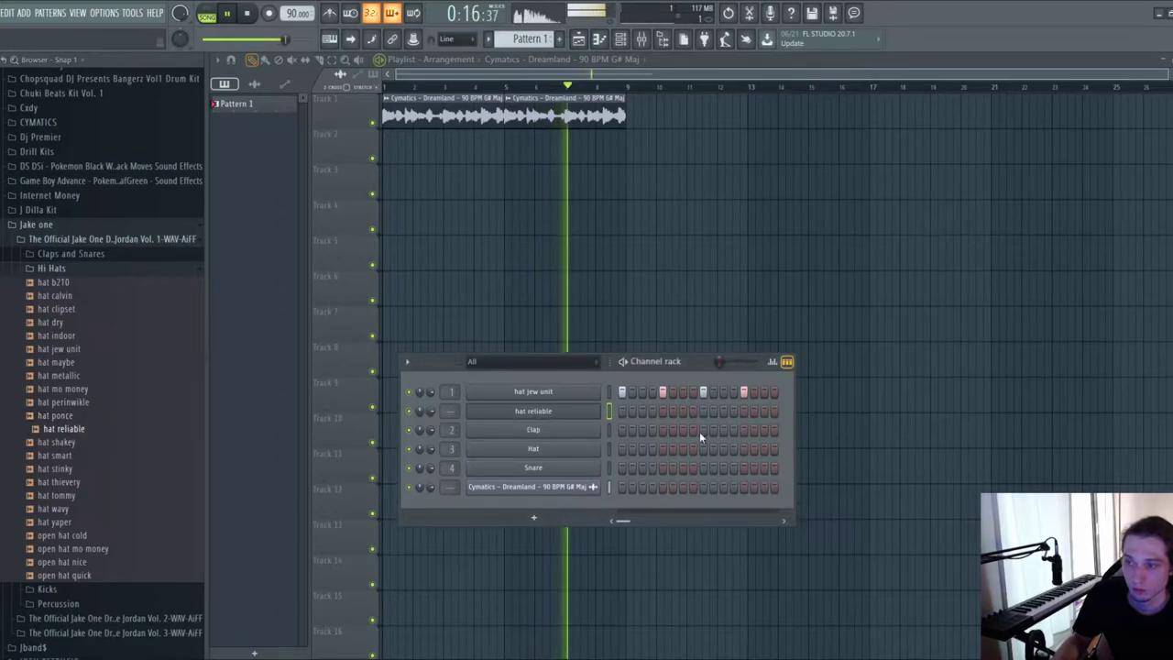
- Place Pattern 1 at the start of Track 2 in the playlist as a four-bar clip
{"action": "left_click", "coordinate": [433, 153]}
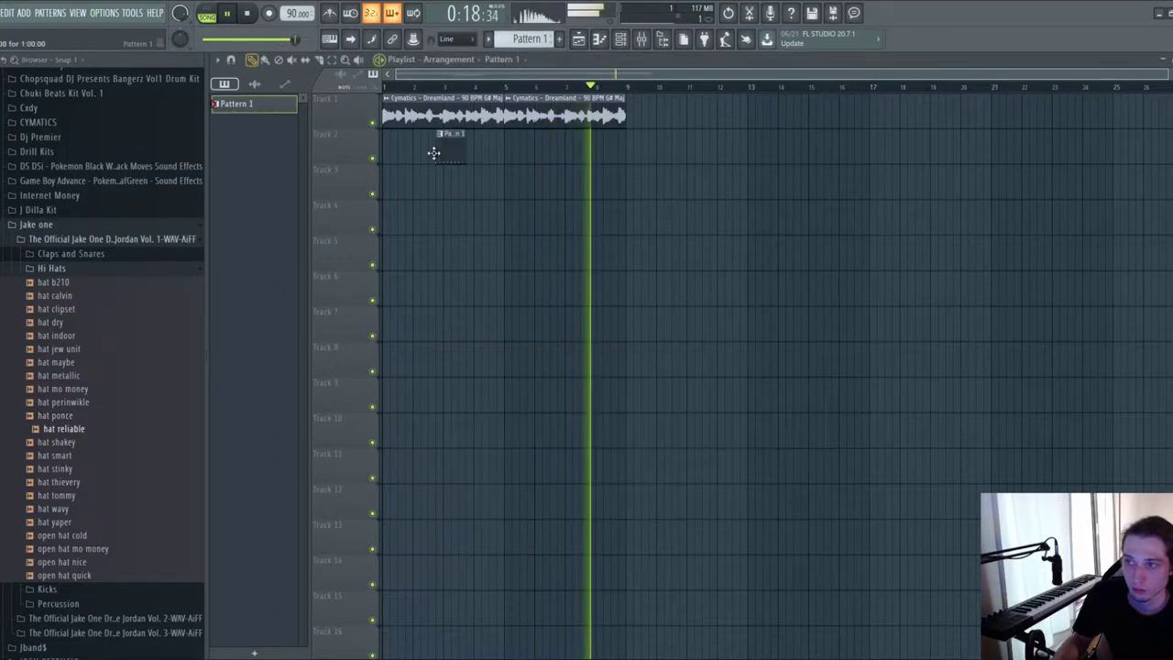
{"action": "left_click_drag", "start_coordinate": [449, 156], "coordinate": [504, 150]}
- Fill hat reliable with a hit every two steps and repeat that bar across four bars in the piano roll
{"action": "left_click", "coordinate": [620, 39]}
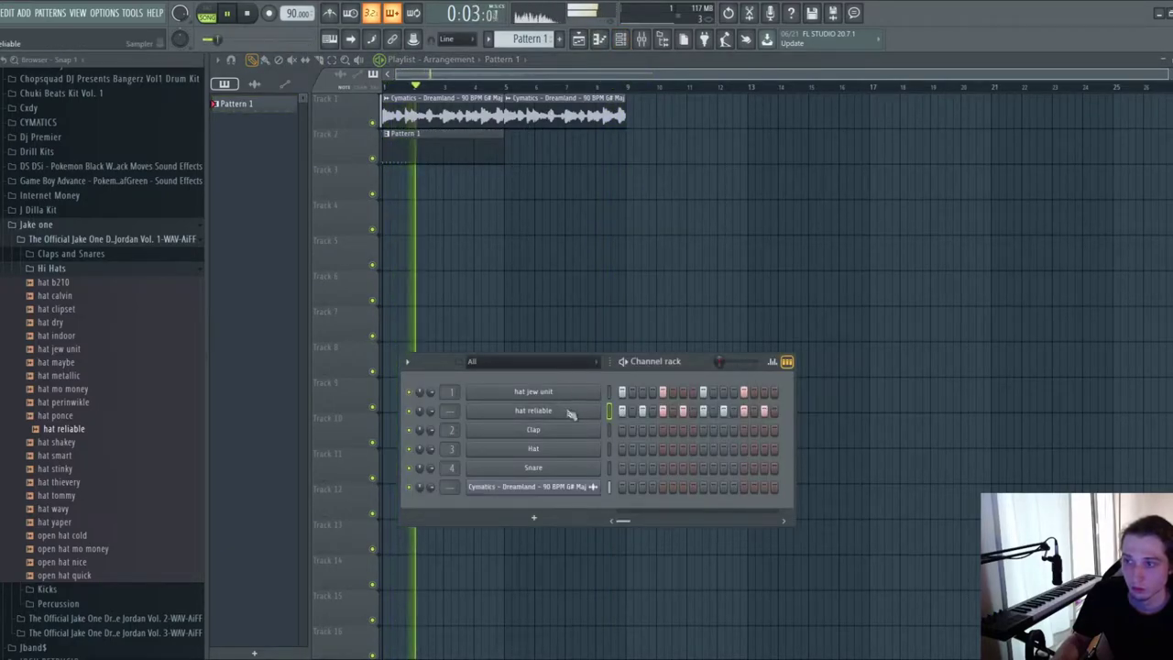
{"action": "key", "text": "F7"}
{"action": "key", "text": "ctrl+a"}
{"action": "key", "text": "ctrl+b"}
{"action": "key", "text": "ctrl+b"}
{"action": "key", "text": "ctrl+b"}
{"action": "key", "text": "ctrl+d"}
- Repeat the one-bar hat jew unit pattern across four bars in the piano roll
{"action": "left_click", "coordinate": [620, 40]}
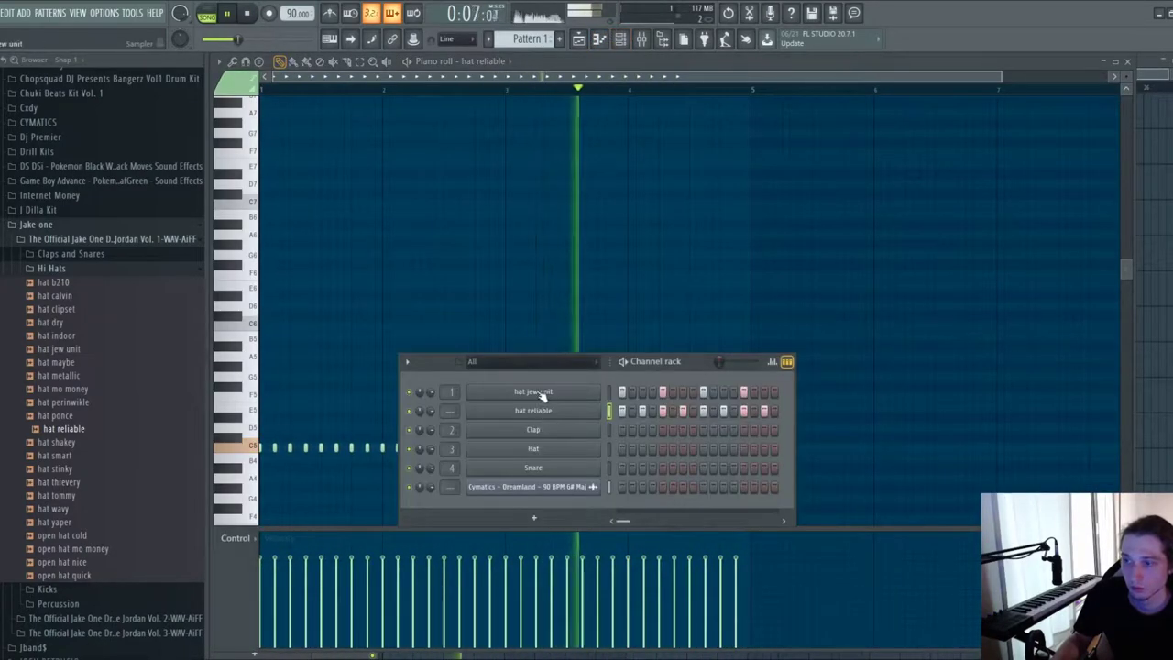
{"action": "left_click", "coordinate": [612, 392]}
{"action": "key", "text": "F7"}
{"action": "key", "text": "ctrl+a"}
{"action": "key", "text": "ctrl+b"}
{"action": "key", "text": "ctrl+b"}
{"action": "key", "text": "ctrl+b"}
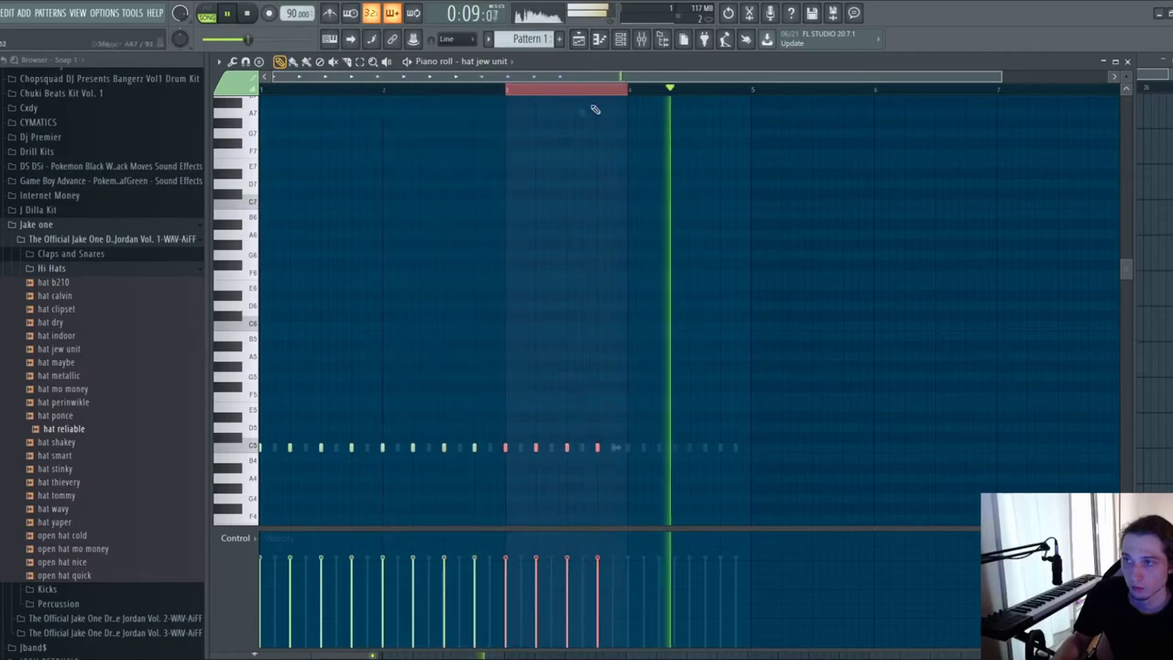
{"action": "key", "text": "ctrl+d"}
{"action": "key", "text": "F6"}
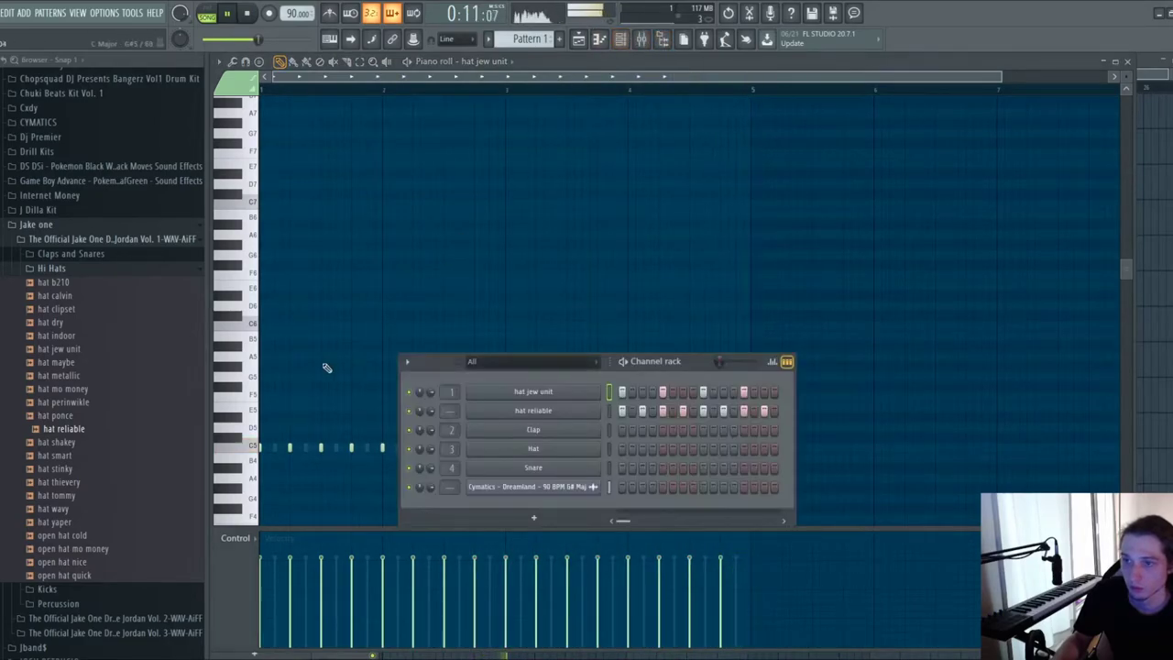
- Duplicate the Pattern 1 clip on Track 2 to cover bars 5 to 8 of the playlist
{"action": "left_click", "coordinate": [578, 38]}
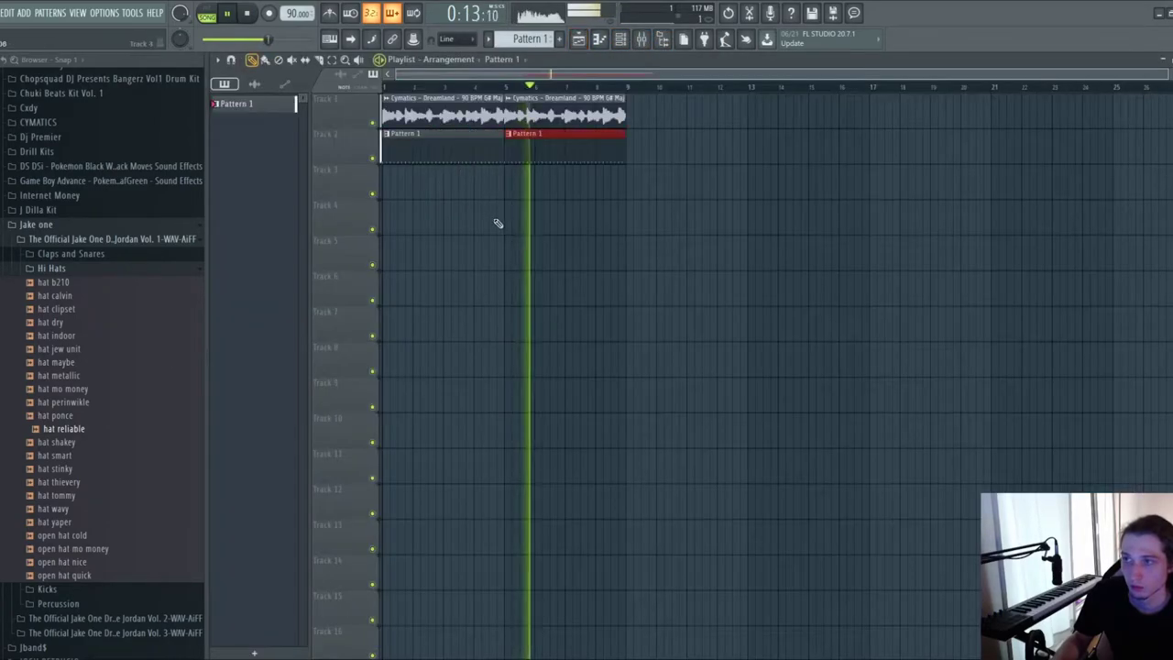
{"action": "left_click", "coordinate": [174, 313]}
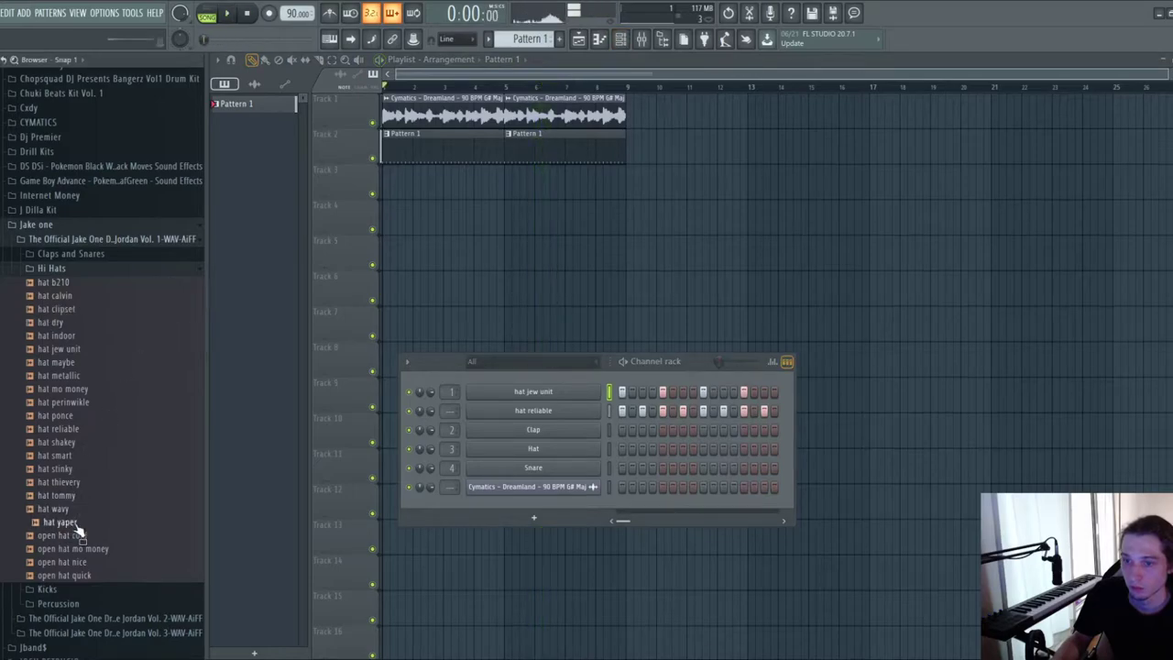
- Load snare bredddren into the Clap channel with hits on steps 5 and 13, and repeat the bar across four bars
{"action": "left_click", "coordinate": [89, 254]}
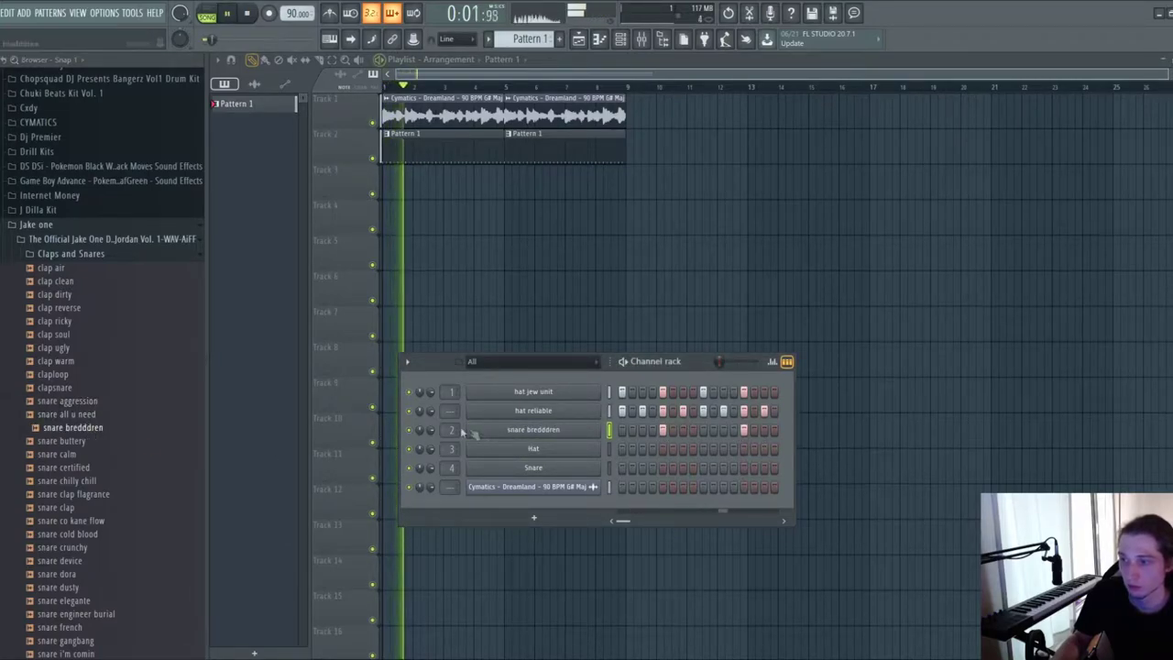
{"action": "right_click", "coordinate": [524, 430]}
{"action": "left_click", "coordinate": [538, 392]}
{"action": "left_click_drag", "start_coordinate": [373, 94], "coordinate": [290, 101]}
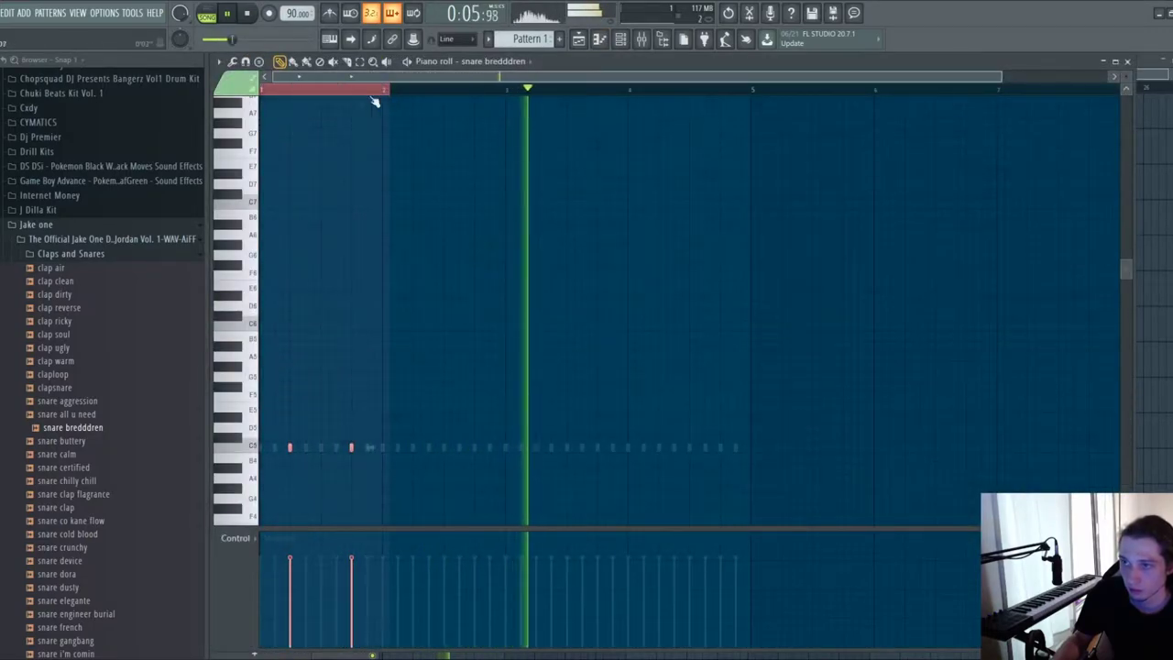
{"action": "key", "text": "ctrl+b"}
{"action": "key", "text": "ctrl+b"}
{"action": "key", "text": "ctrl+b"}
{"action": "key", "text": "ctrl+d"}
- Raise the velocity of all snare bredddren hits slightly
{"action": "key", "text": "ctrl+a"}
{"action": "scroll", "coordinate": [594, 181], "scroll_direction": "up", "scroll_amount": 1}
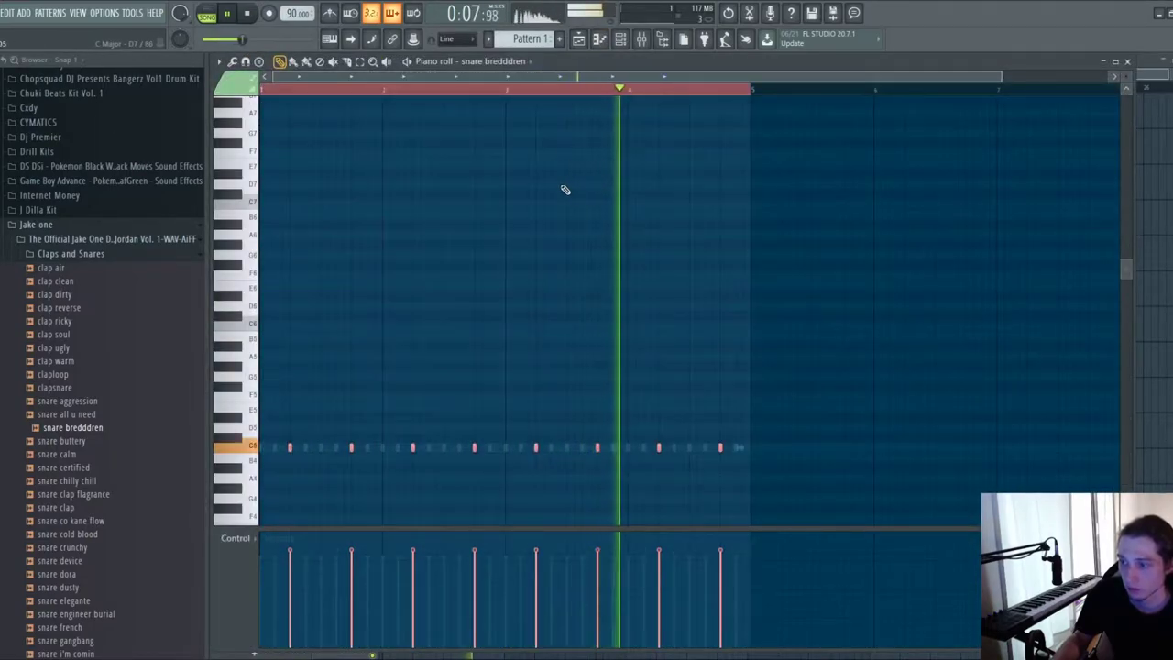
{"action": "key", "text": "ctrl+d"}
- Load hat wavy from the Hi Hats folder into the Hat channel and fill it with a hit every two steps
{"action": "left_click", "coordinate": [620, 40]}
{"action": "left_click", "coordinate": [77, 482]}
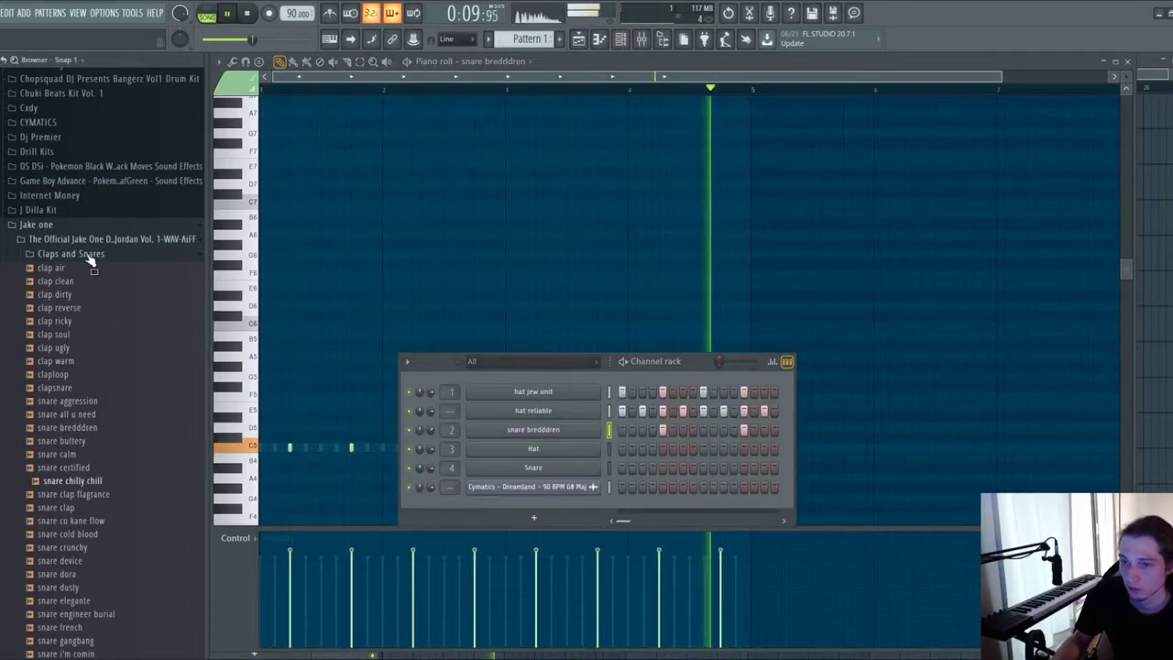
{"action": "left_click", "coordinate": [89, 255]}
{"action": "left_click", "coordinate": [90, 267]}
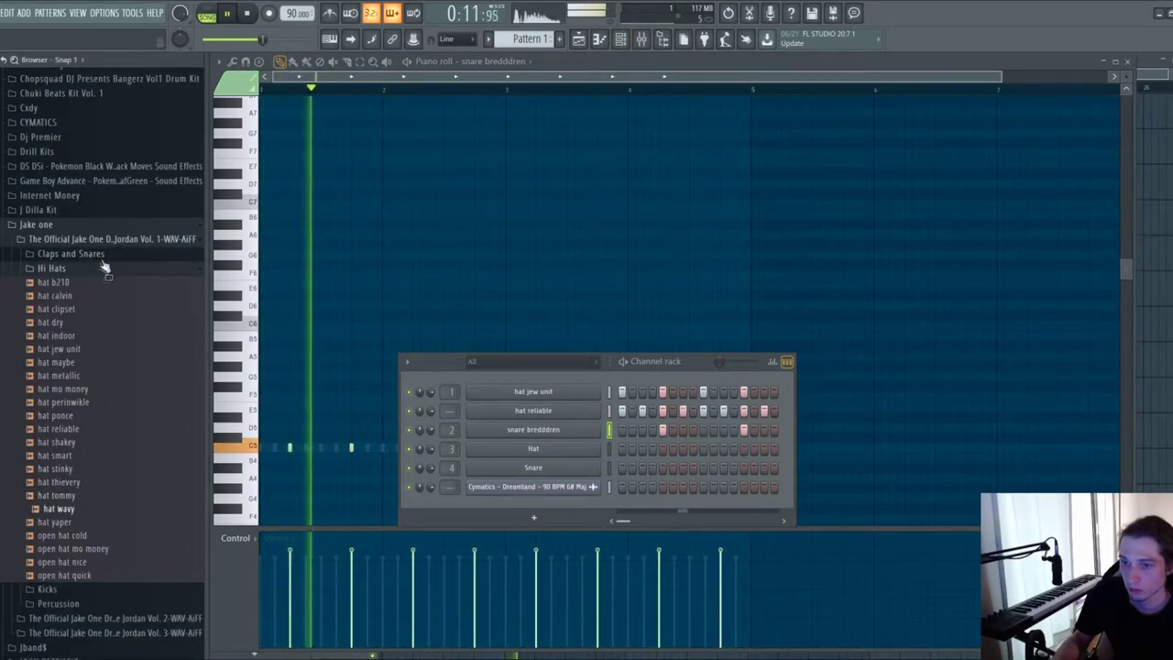
{"action": "mouse_move", "coordinate": [57, 508]}
{"action": "left_mouse_down"}
{"action": "mouse_move", "coordinate": [427, 507]}
{"action": "mouse_move", "coordinate": [534, 449]}
{"action": "left_mouse_up"}
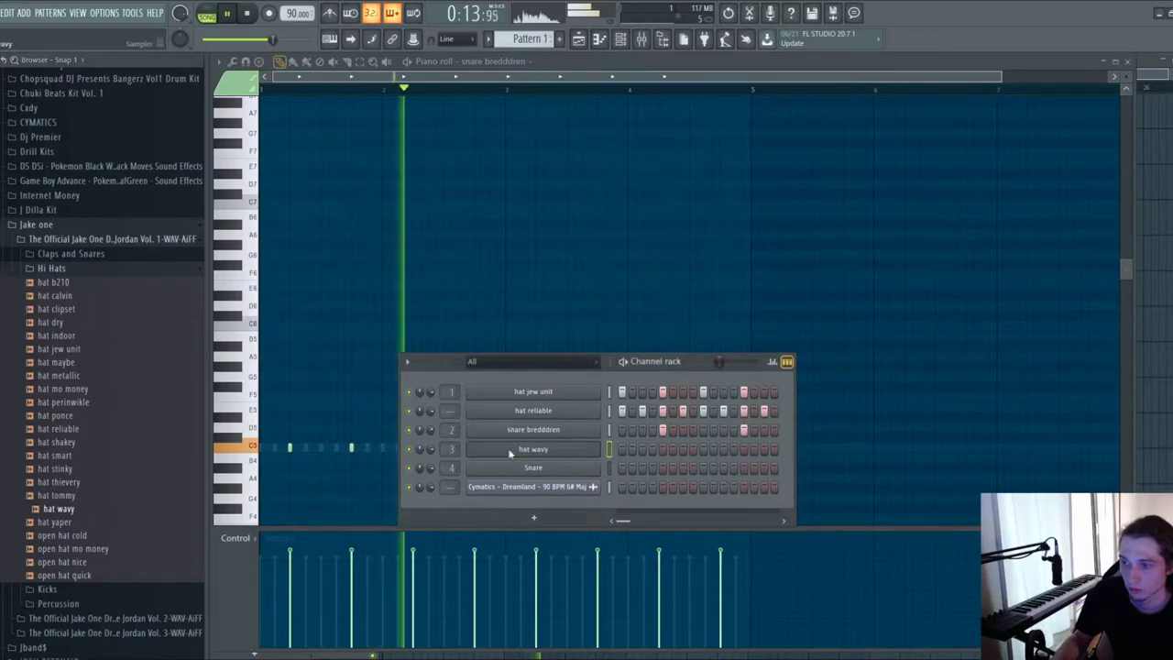
- Audition the Percussion samples, load tam short into the Snare channel, and place hits on steps 1 and 13
{"action": "left_click", "coordinate": [52, 268]}
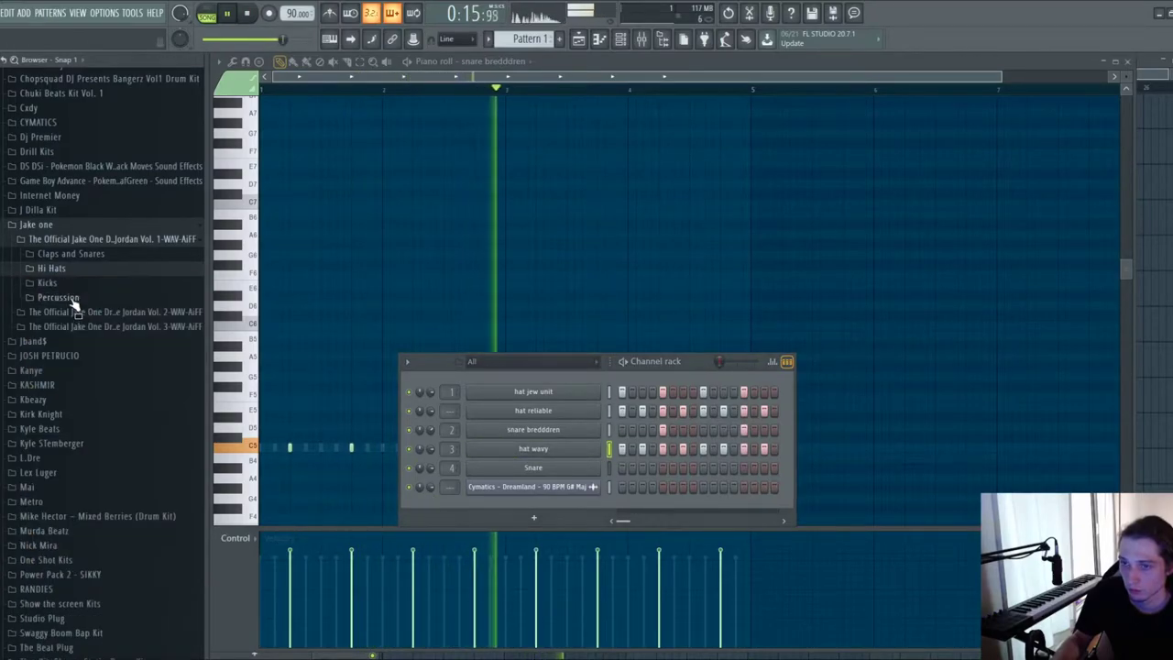
{"action": "left_click", "coordinate": [58, 297]}
{"action": "left_click", "coordinate": [95, 418]}
{"action": "left_click", "coordinate": [88, 431]}
{"action": "left_click", "coordinate": [79, 445]}
{"action": "left_click", "coordinate": [77, 473]}
{"action": "left_click_drag", "start_coordinate": [60, 445], "coordinate": [519, 473]}
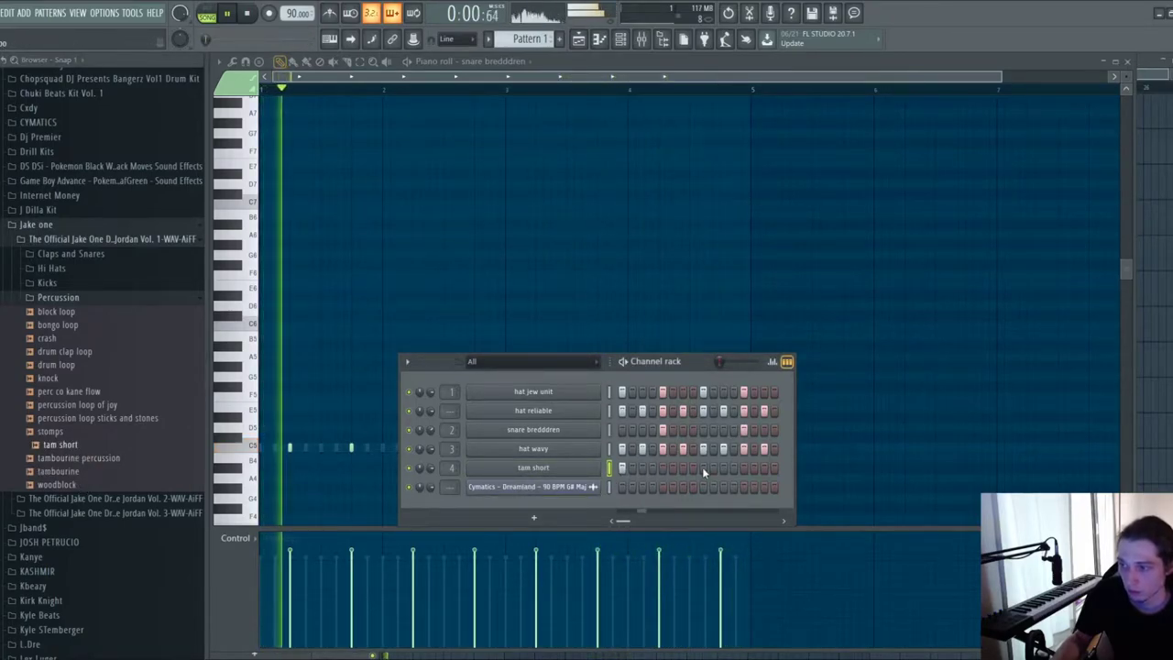
{"action": "left_click", "coordinate": [745, 468]}
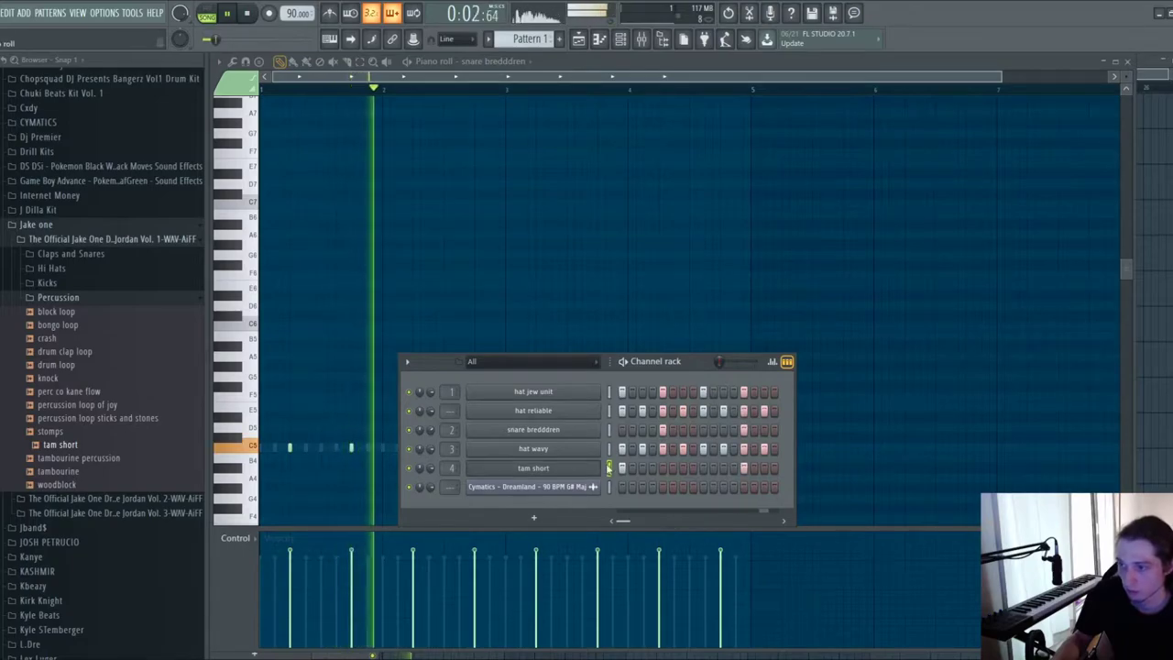
- Change the second tam short hit to step 11 and repeat the bar across four bars in the piano roll
{"action": "key", "text": "F7"}
{"action": "key", "text": "space"}
{"action": "left_click", "coordinate": [335, 448]}
{"action": "key", "text": "ctrl+a"}
{"action": "key", "text": "ctrl+b"}
{"action": "key", "text": "ctrl+b"}
{"action": "key", "text": "ctrl+b"}
{"action": "key", "text": "ctrl+d"}
- Add the knock sample as a new channel and place two C5 hits on the last two steps of bar 4
{"action": "left_click", "coordinate": [618, 40]}
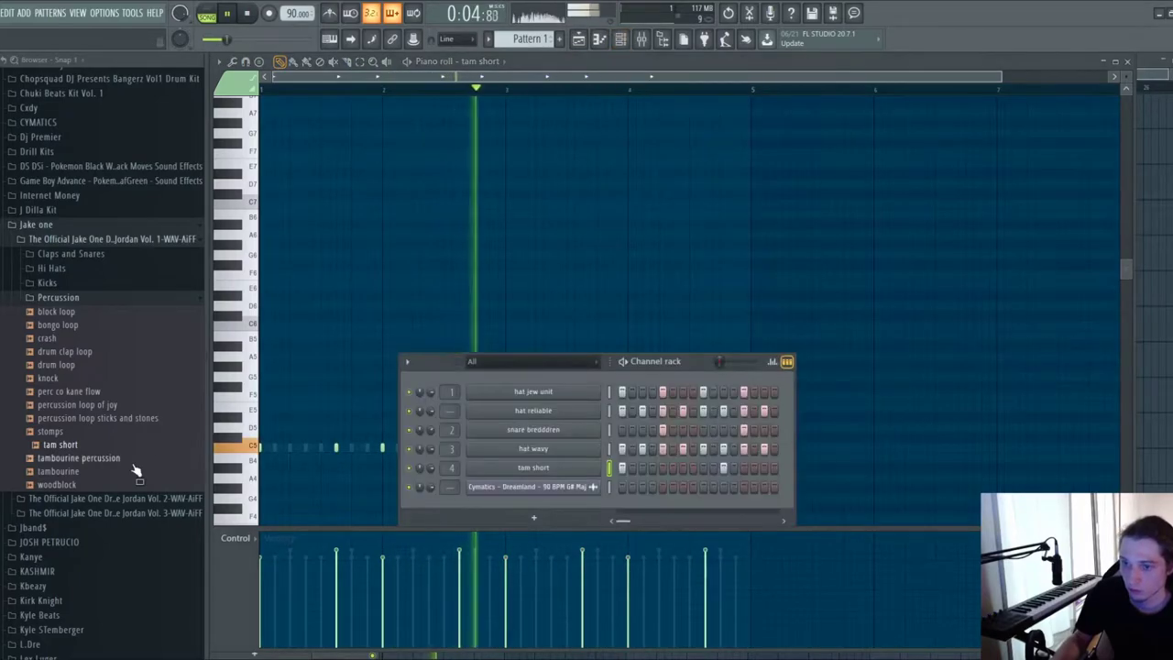
{"action": "left_click", "coordinate": [92, 379]}
{"action": "left_click_drag", "start_coordinate": [92, 379], "coordinate": [554, 515]}
{"action": "key", "text": "F7"}
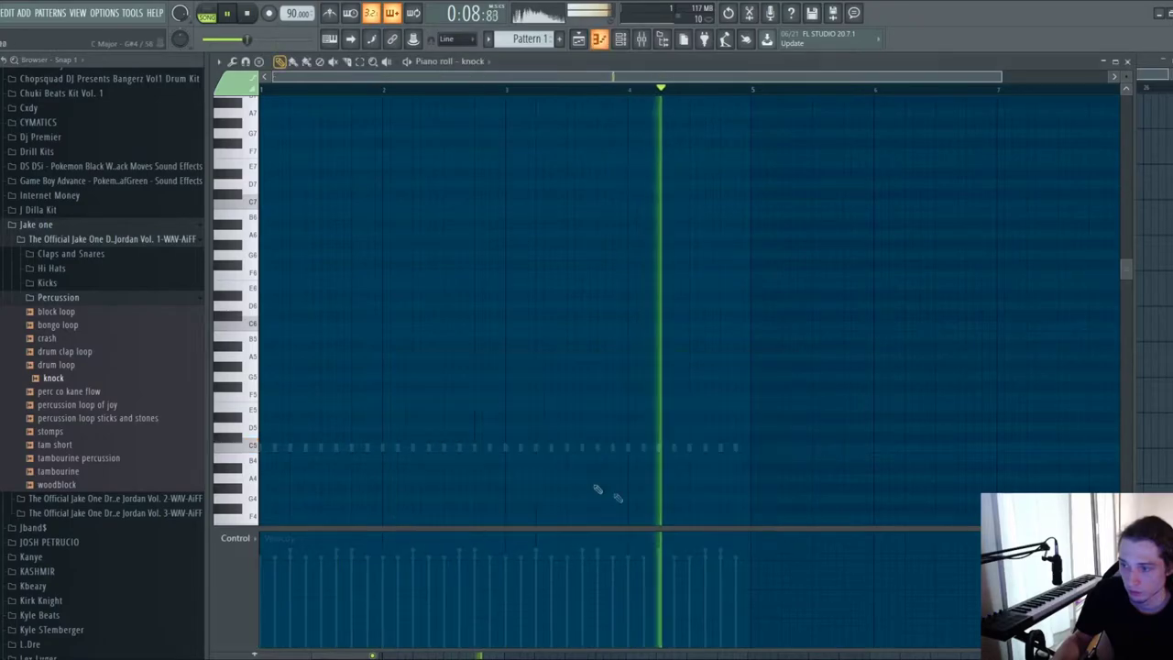
{"action": "left_click", "coordinate": [721, 449]}
{"action": "left_click_drag", "start_coordinate": [727, 448], "coordinate": [735, 448]}
{"action": "right_click", "coordinate": [722, 449]}
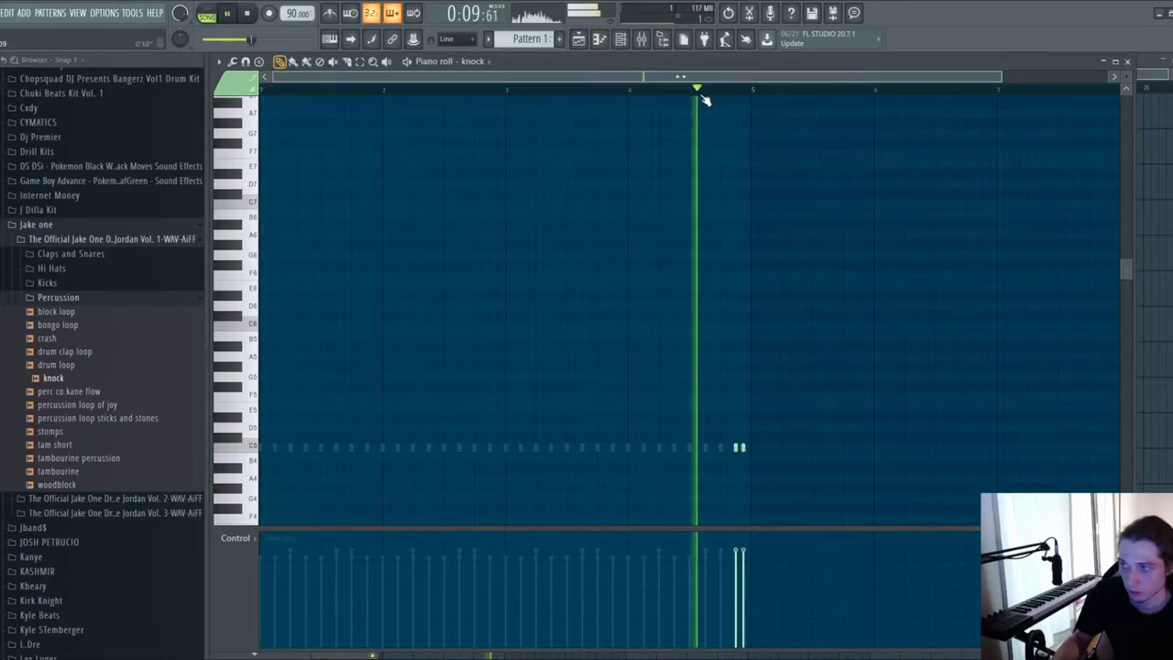
{"action": "left_click", "coordinate": [620, 41]}
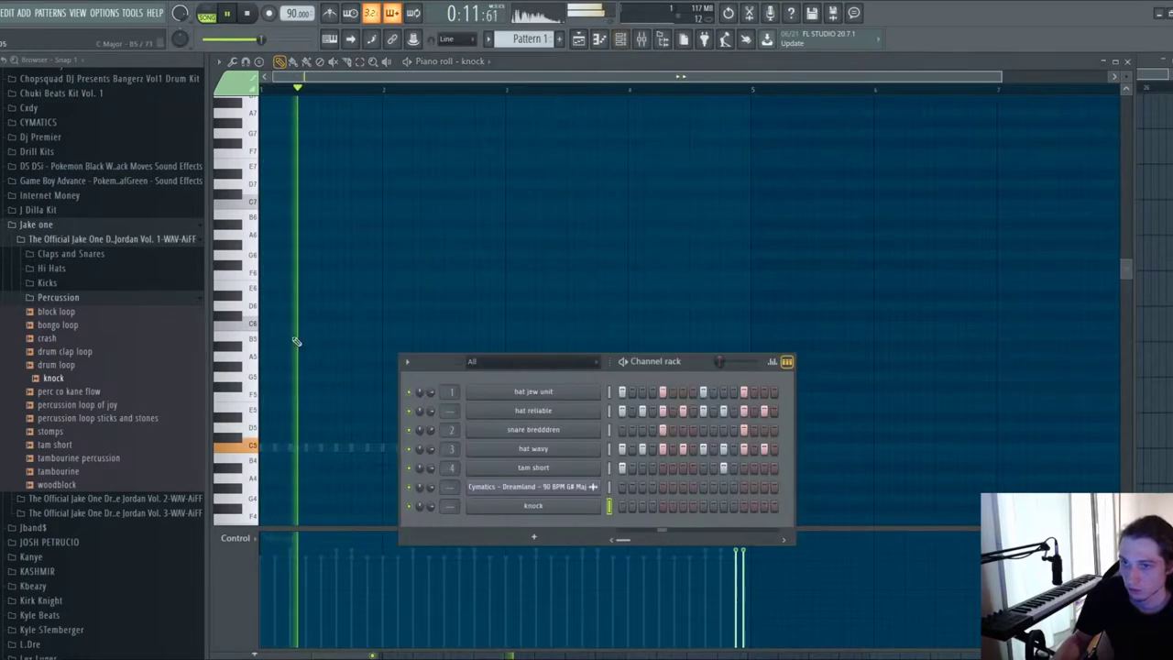
{"action": "key", "text": "F6"}
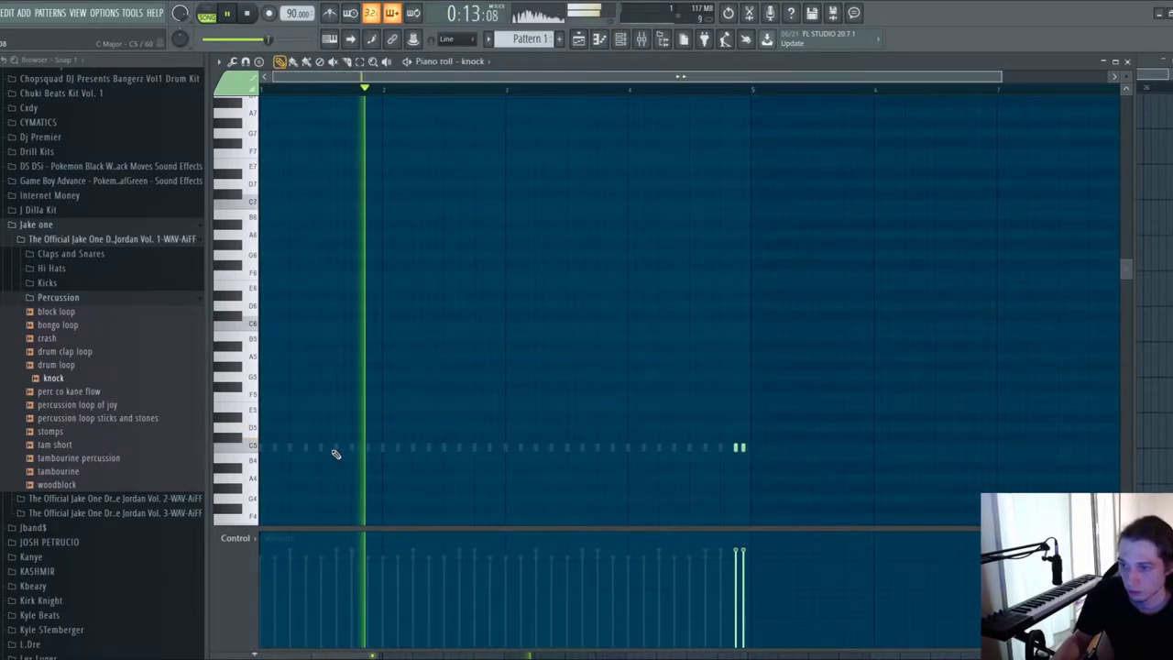
{"action": "left_click", "coordinate": [428, 447]}
{"action": "left_click", "coordinate": [483, 447]}
{"action": "right_click", "coordinate": [428, 447]}
{"action": "right_click", "coordinate": [483, 448]}
{"action": "left_click", "coordinate": [582, 449]}
{"action": "right_click", "coordinate": [581, 450]}
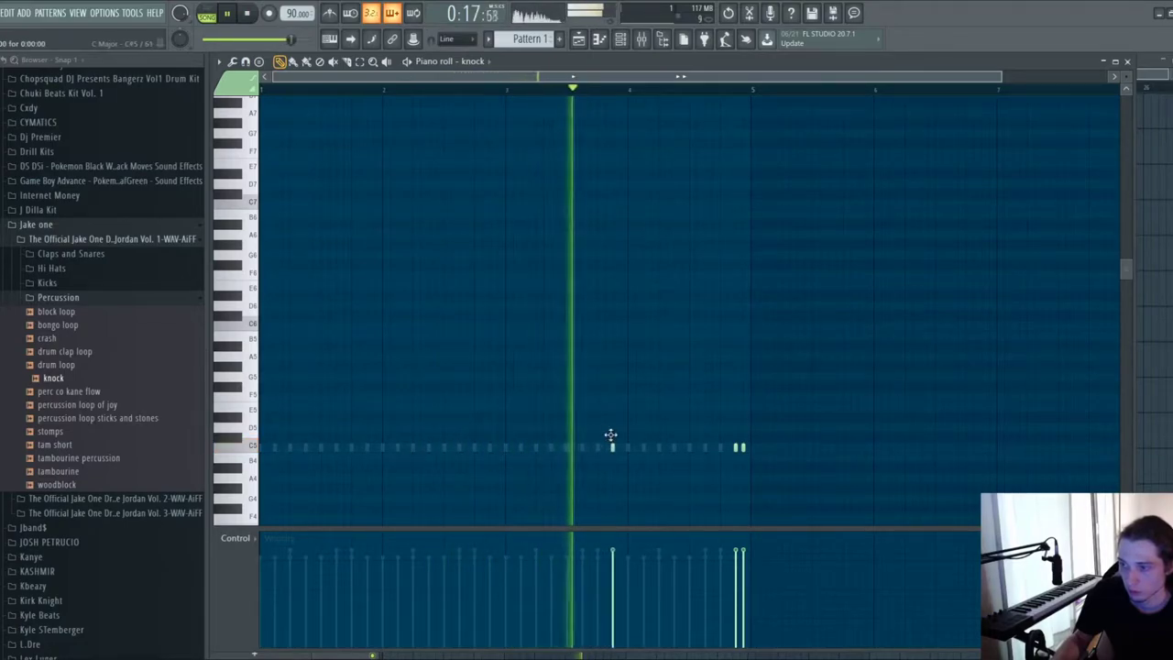
{"action": "left_click", "coordinate": [612, 447]}
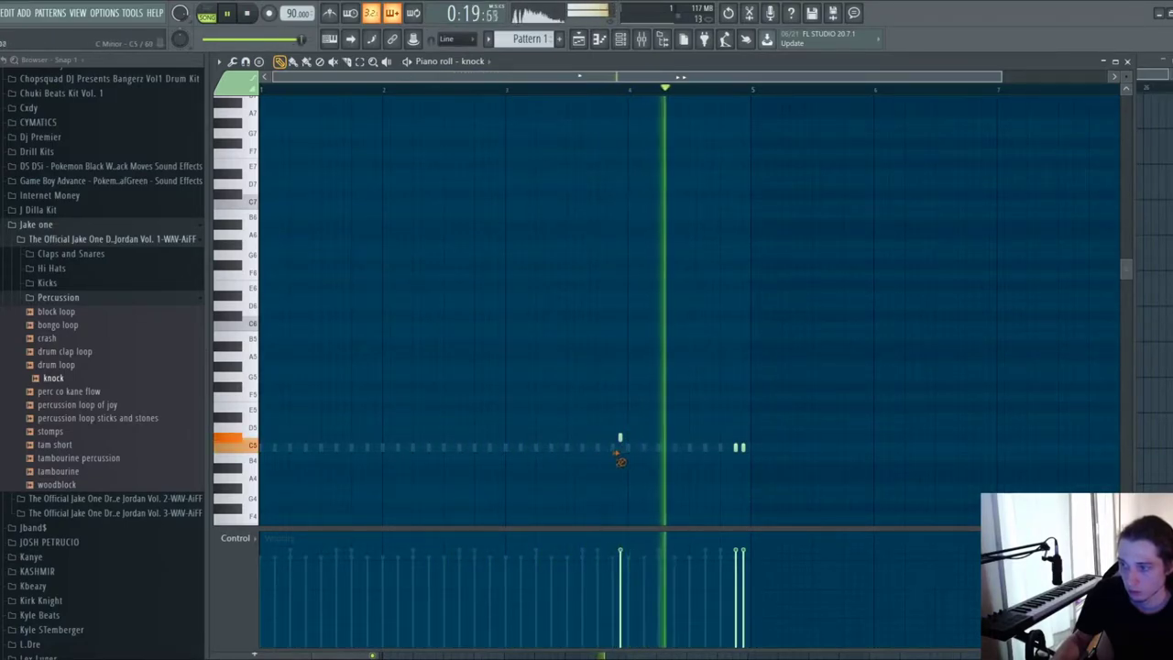
{"action": "right_click", "coordinate": [616, 446]}
- Add kick diamond from the Kicks folder as the first channel with a hit on step 1, and clear the other channels' mixer track assignments
{"action": "key", "text": "F6"}
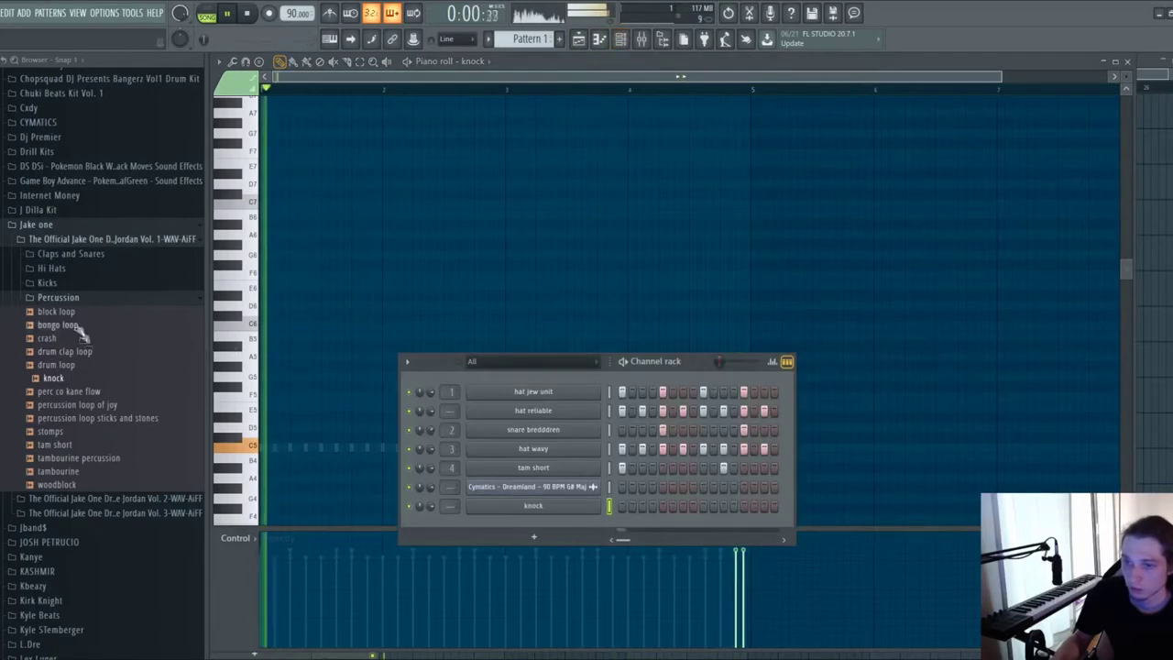
{"action": "left_click", "coordinate": [57, 297]}
{"action": "left_click", "coordinate": [48, 282]}
{"action": "left_click", "coordinate": [69, 375]}
{"action": "left_click", "coordinate": [73, 389]}
{"action": "left_click", "coordinate": [64, 430]}
{"action": "left_click", "coordinate": [74, 443]}
{"action": "left_click", "coordinate": [73, 457]}
{"action": "left_click_drag", "start_coordinate": [74, 470], "coordinate": [512, 374]}
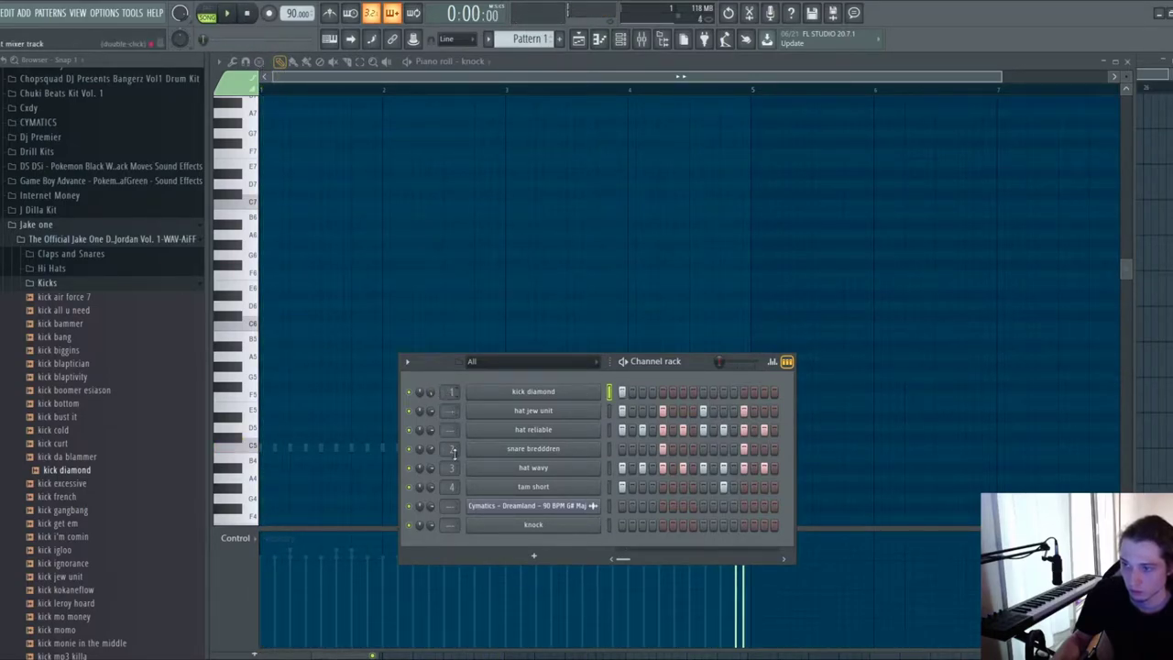
{"action": "key", "text": "space"}
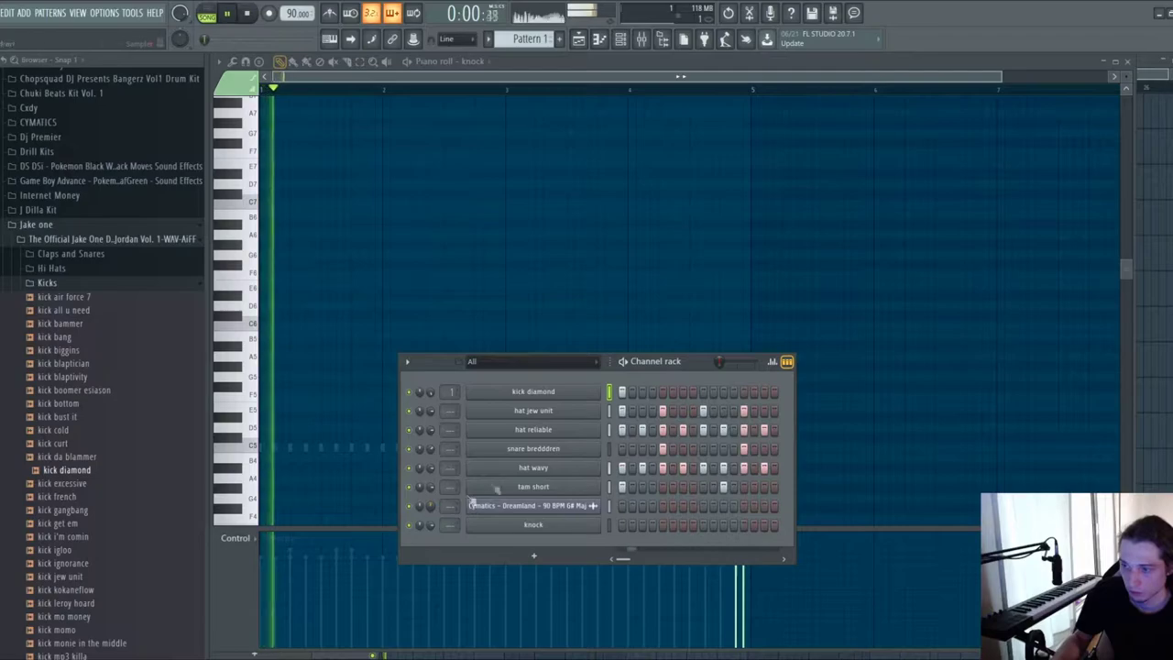
- Add kick diamond hits at C5 on step 12 of bar 1 and on steps 1 and 3 of bar 2
{"action": "left_click", "coordinate": [608, 391]}
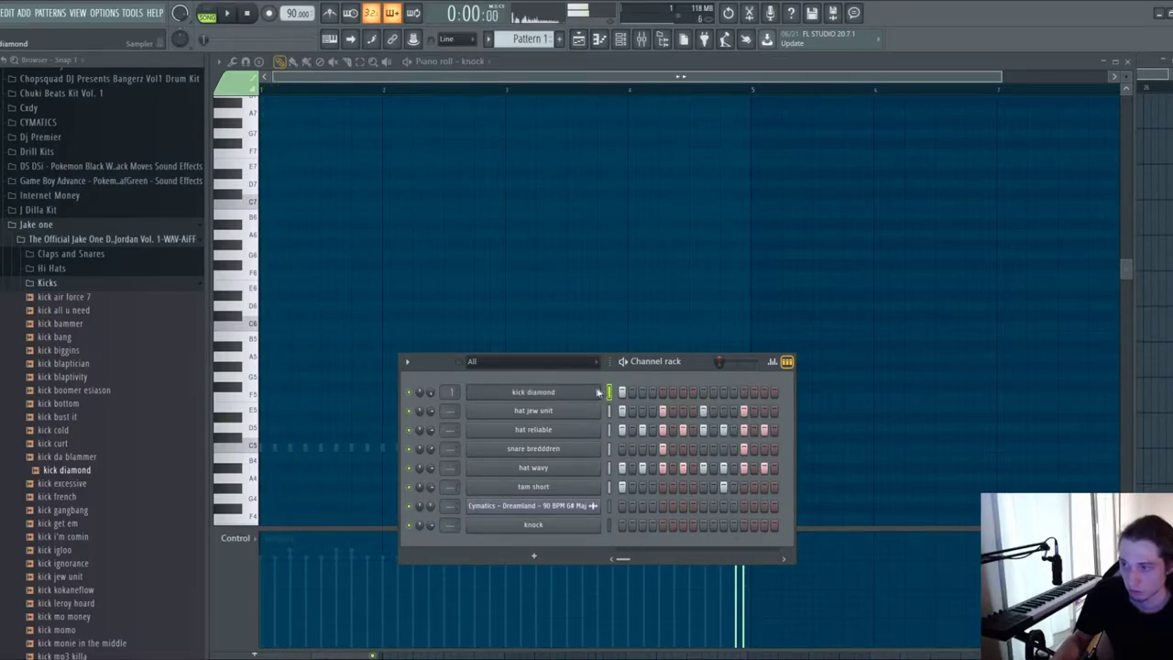
{"action": "key", "text": "F6"}
{"action": "key", "text": "space"}
{"action": "left_click", "coordinate": [341, 448]}
{"action": "scroll", "coordinate": [341, 450], "scroll_direction": "up", "scroll_amount": 2}
{"action": "key", "text": "space"}
{"action": "left_click", "coordinate": [341, 448]}
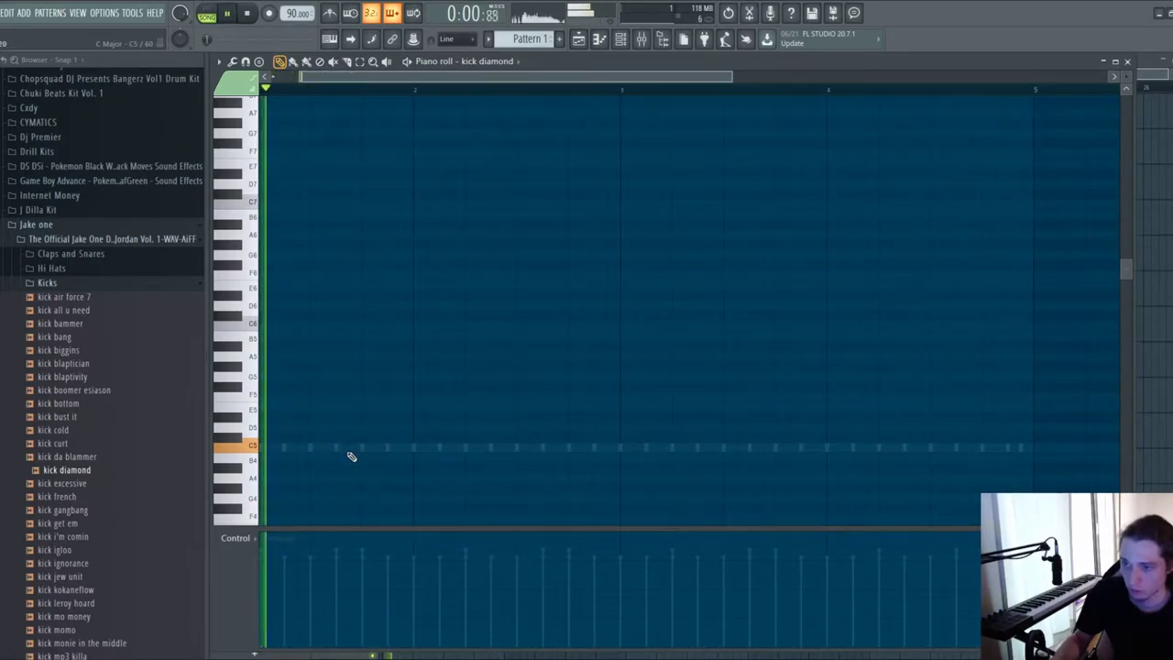
{"action": "left_click", "coordinate": [349, 448]}
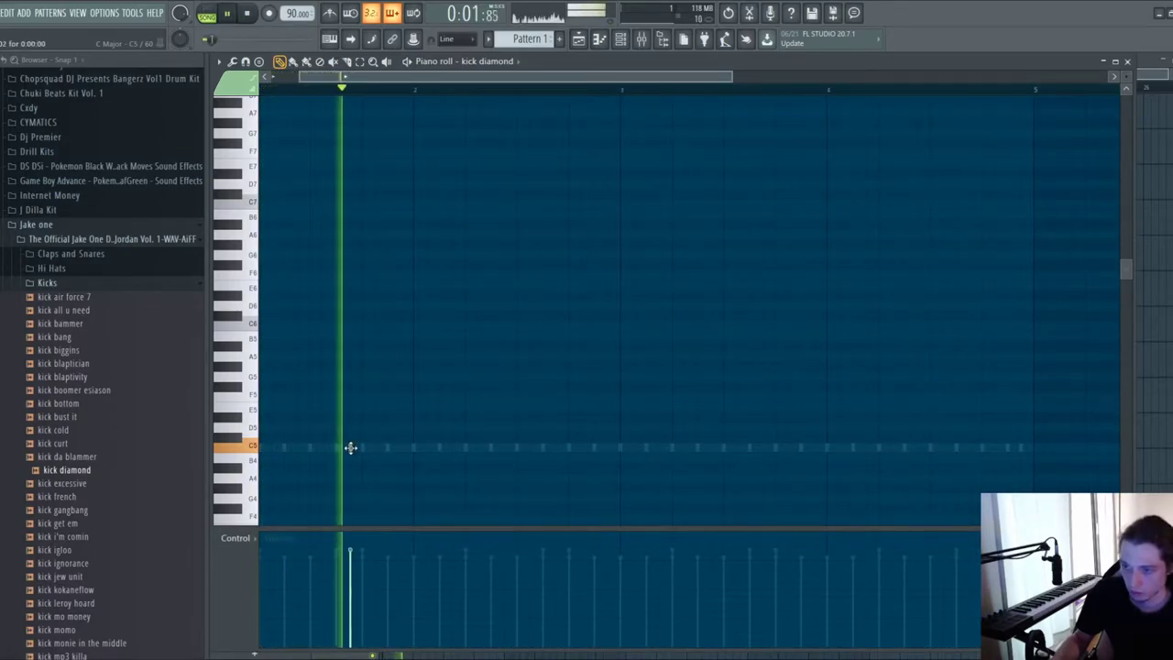
{"action": "left_click", "coordinate": [438, 448]}
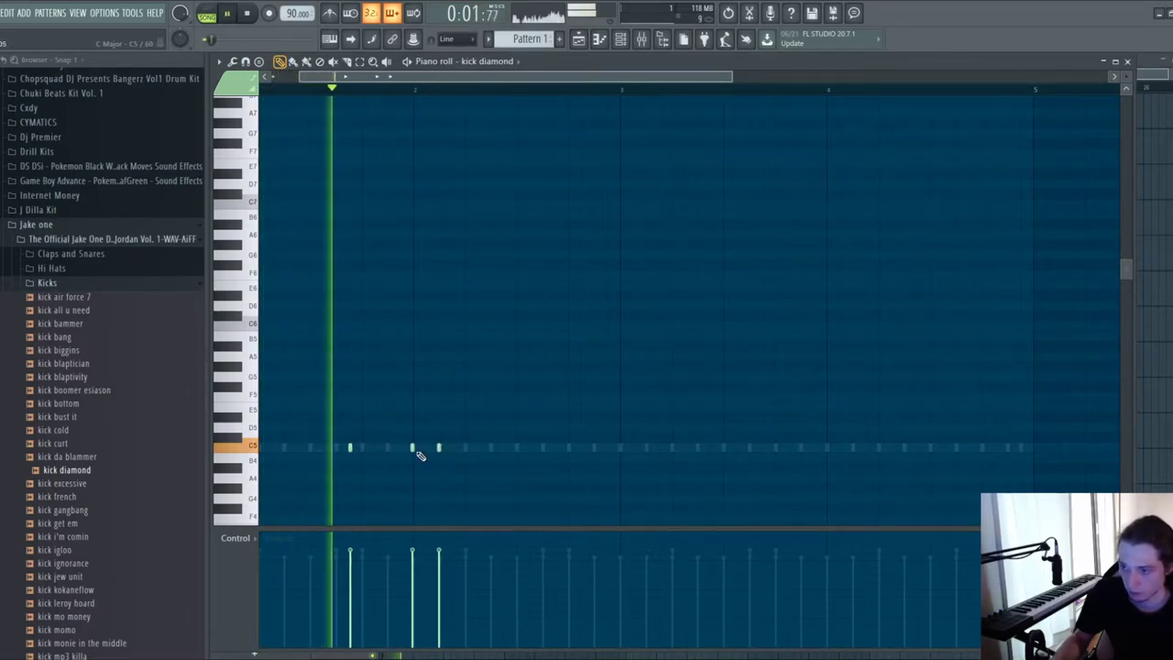
{"action": "left_click", "coordinate": [545, 447]}
{"action": "right_click", "coordinate": [545, 448]}
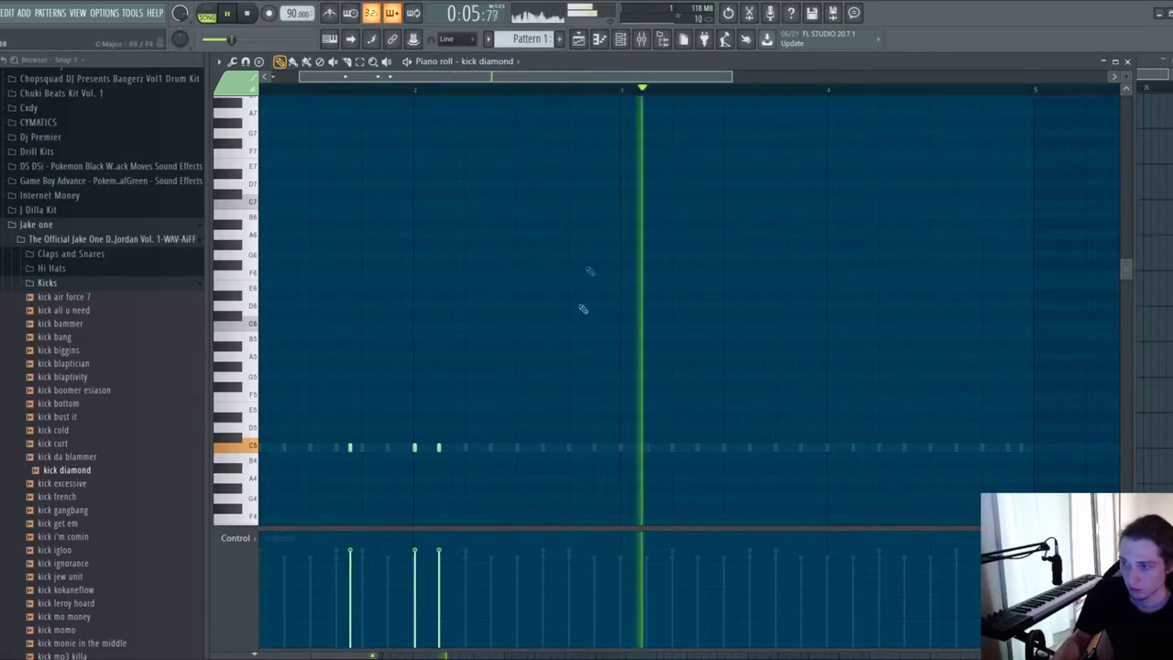
- Duplicate the first two bars of kick diamond hits into bars 3 and 4
{"action": "left_click_drag", "start_coordinate": [622, 89], "coordinate": [264, 89]}
{"action": "key", "text": "ctrl+b"}
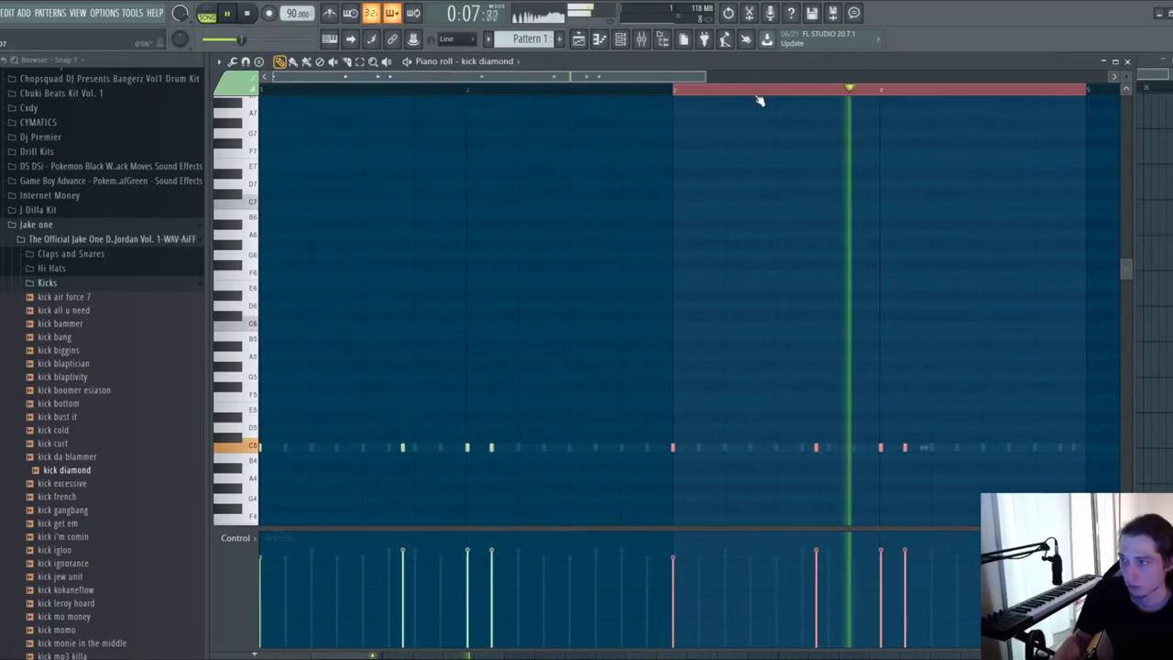
- Add two more kick diamond hits at C5 in the second half of bar 4
{"action": "key", "text": "ctrl+d"}
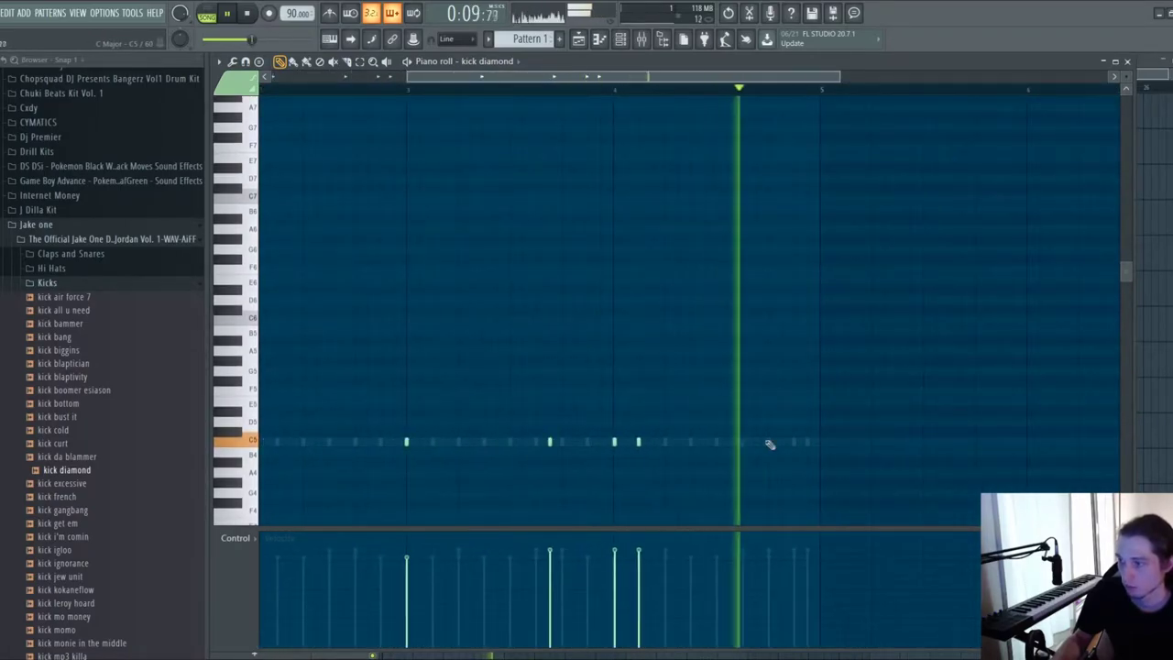
{"action": "key", "text": "space"}
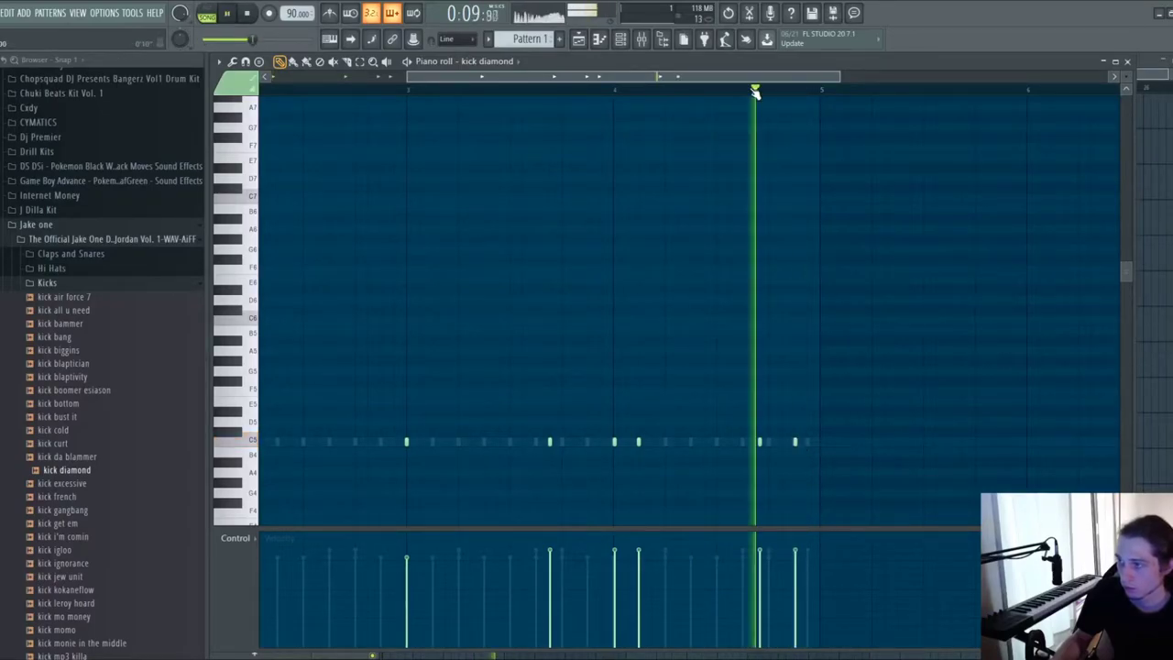
{"action": "left_click", "coordinate": [581, 39]}
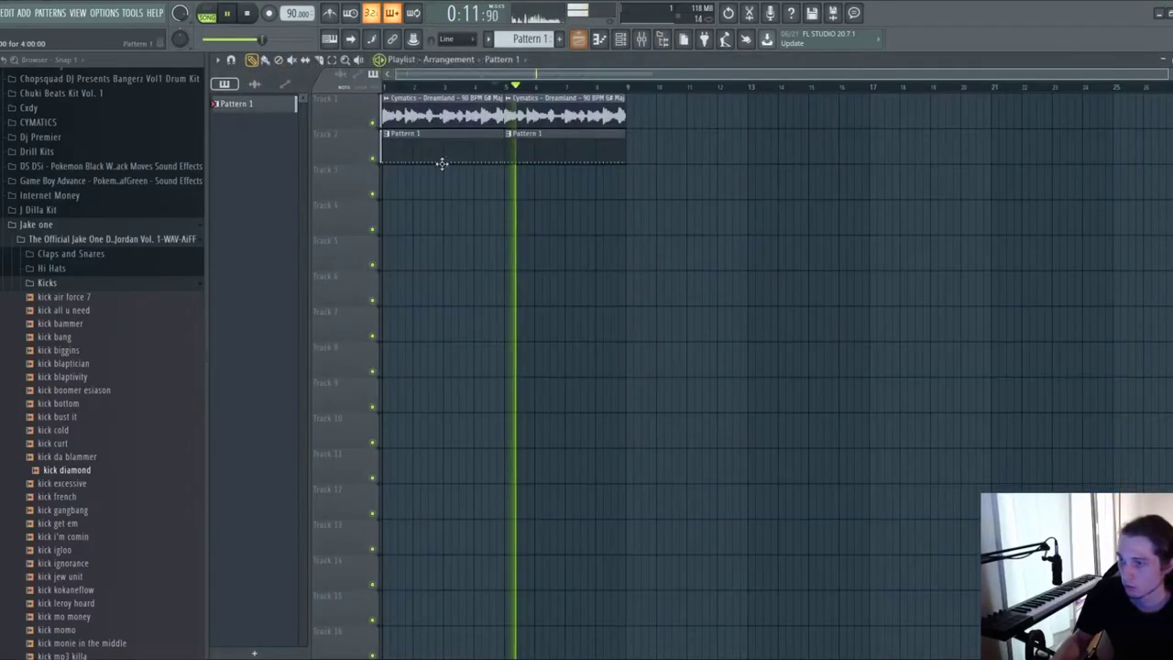
- Audition more kick samples and add kick leroy hoard as a channel above kick diamond, playing the same hits as kick diamond
{"action": "left_click", "coordinate": [86, 484]}
{"action": "left_click", "coordinate": [59, 551]}
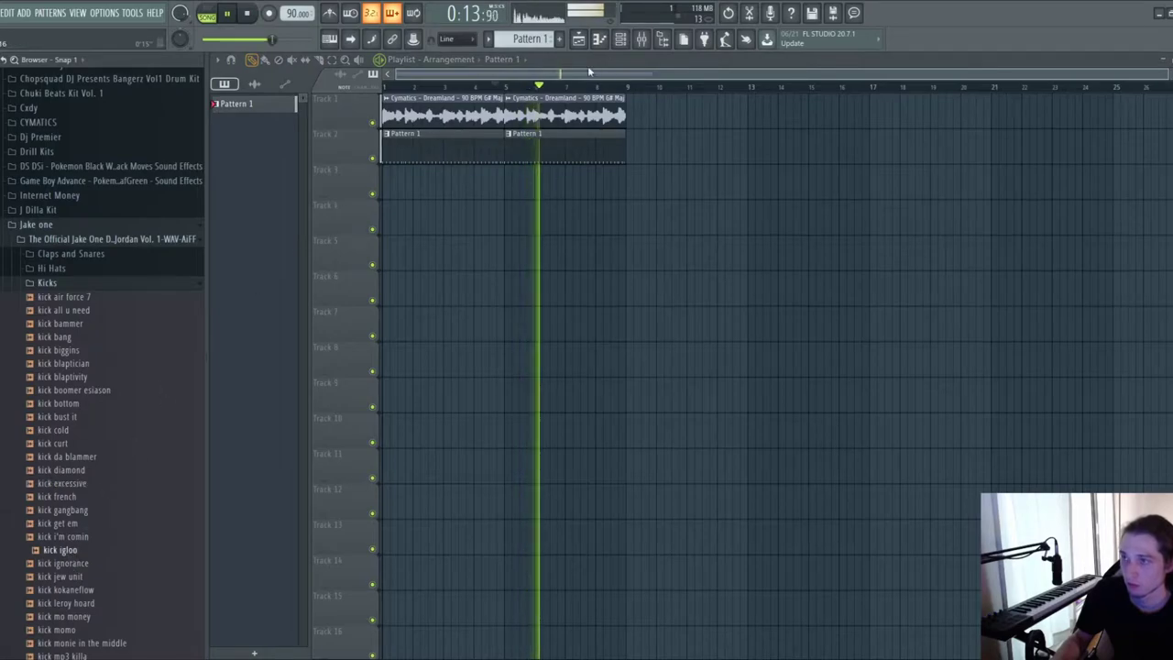
{"action": "left_click", "coordinate": [621, 38]}
{"action": "left_click", "coordinate": [128, 591]}
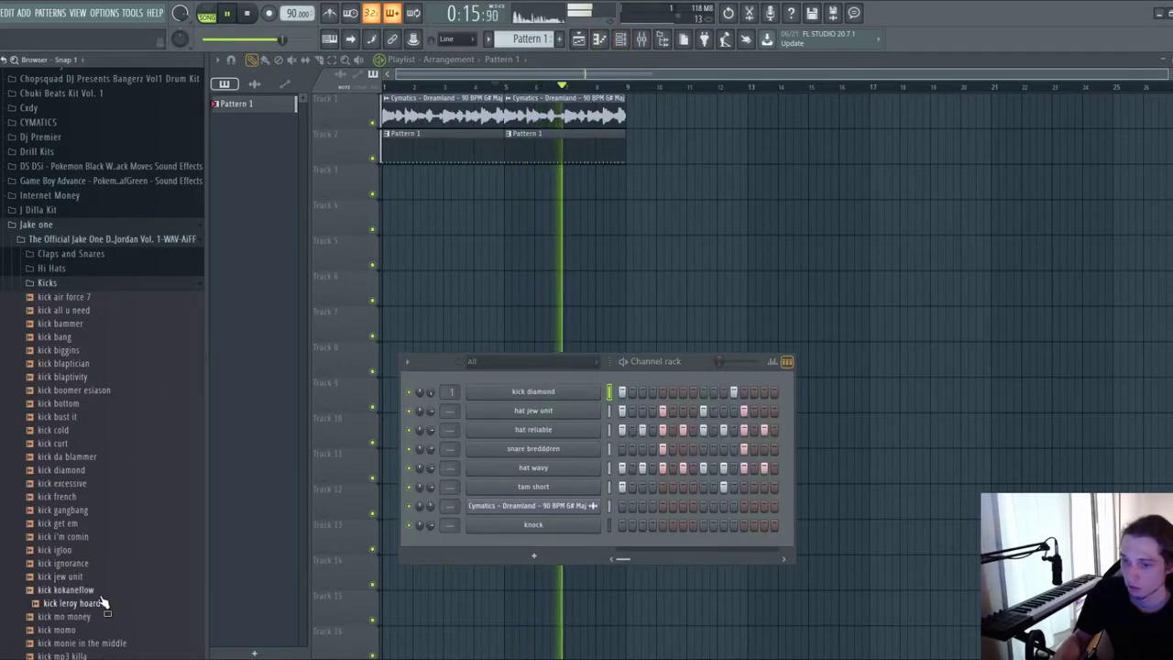
{"action": "left_click_drag", "start_coordinate": [375, 459], "coordinate": [524, 375]}
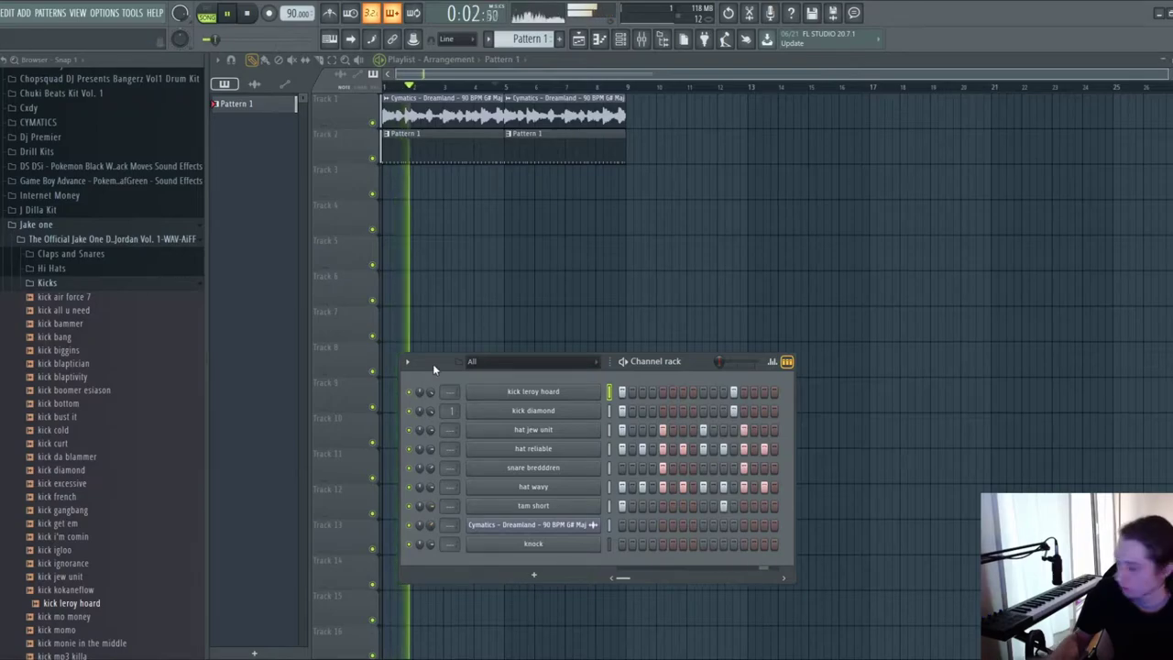
- Place percussion loop of joy at the start of Track 3, set its stretch mode to Auto, and copy the clip to bar 5
{"action": "left_click", "coordinate": [83, 285]}
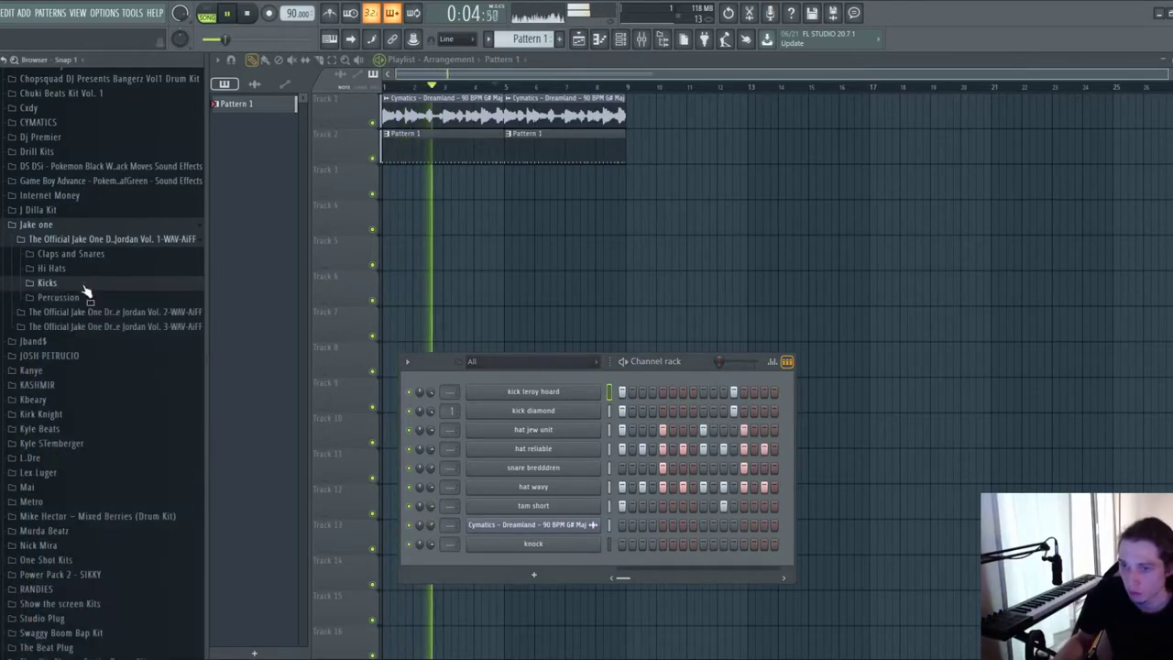
{"action": "left_click", "coordinate": [71, 298]}
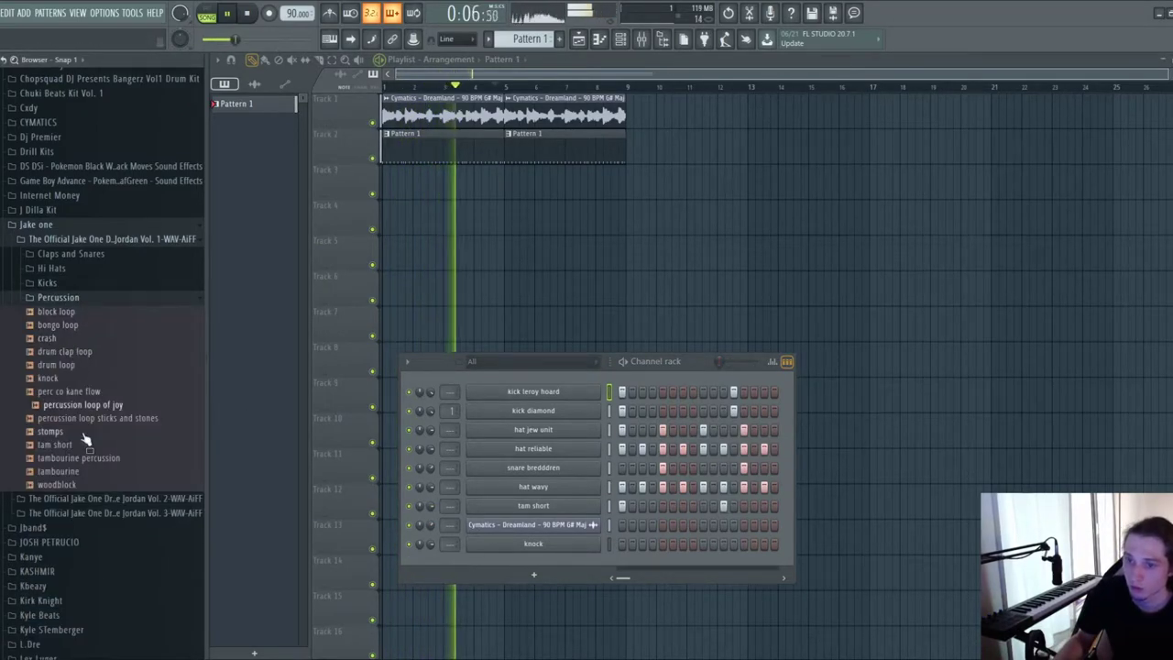
{"action": "left_click_drag", "start_coordinate": [437, 203], "coordinate": [453, 179]}
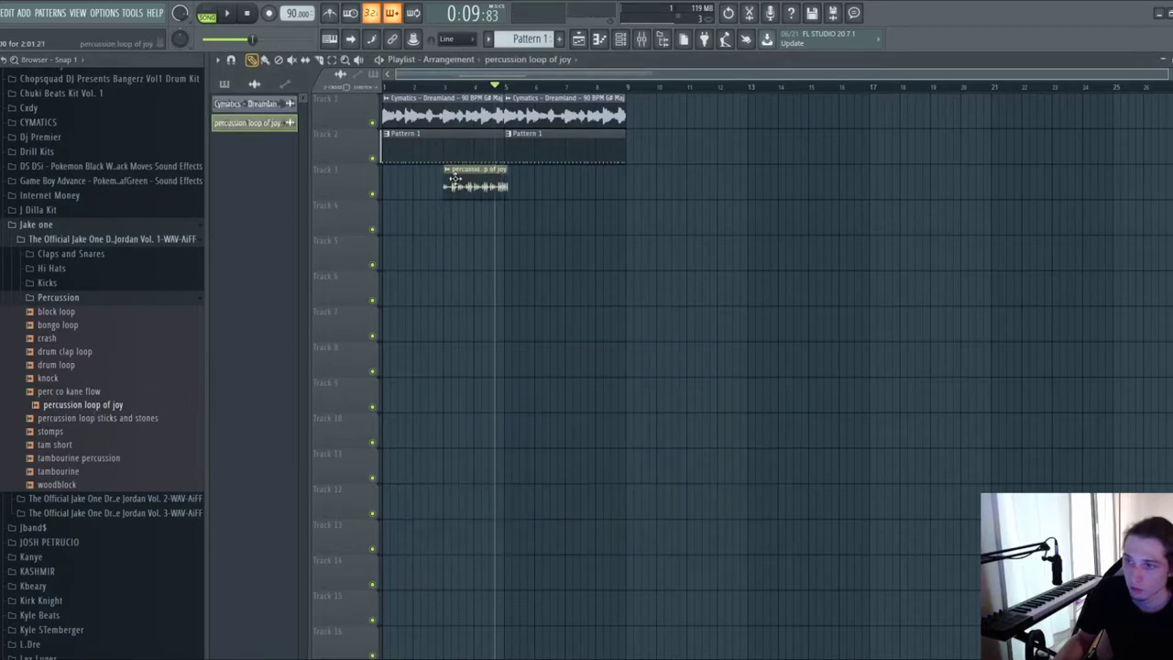
{"action": "double_click", "coordinate": [416, 182]}
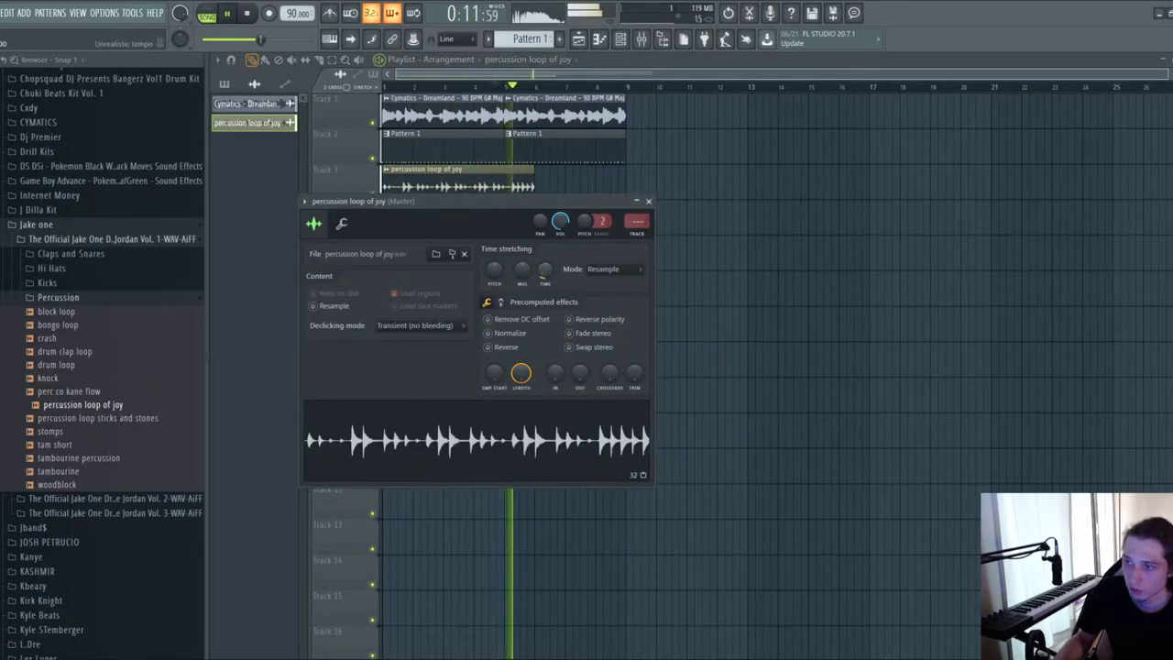
{"action": "left_click_drag", "start_coordinate": [430, 186], "coordinate": [530, 189], "text": "shift"}
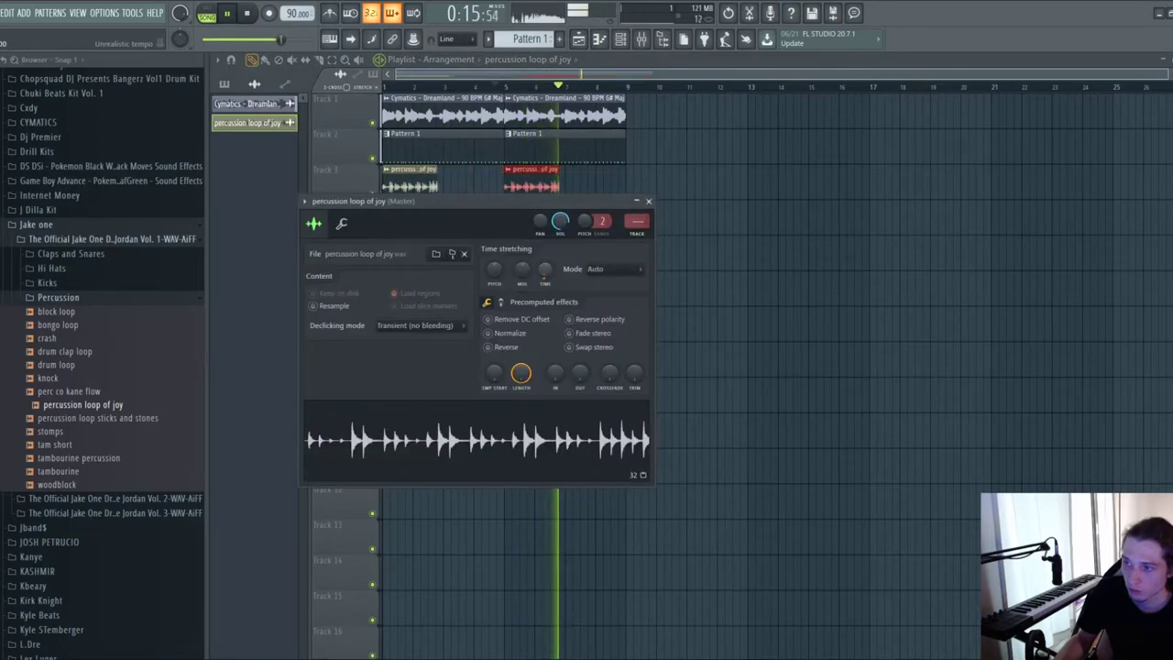
- Repeat the percussion loop of joy clips to fill bars 1 to 8 on Track 3 and open the clip's settings
{"action": "left_click_drag", "start_coordinate": [398, 183], "coordinate": [444, 187], "text": "ctrl"}
{"action": "key", "text": "ctrl+b"}
{"action": "left_click", "coordinate": [524, 187], "text": "ctrl"}
{"action": "key", "text": "ctrl+b"}
{"action": "left_click", "coordinate": [566, 233], "text": "ctrl"}
{"action": "double_click", "coordinate": [578, 186]}
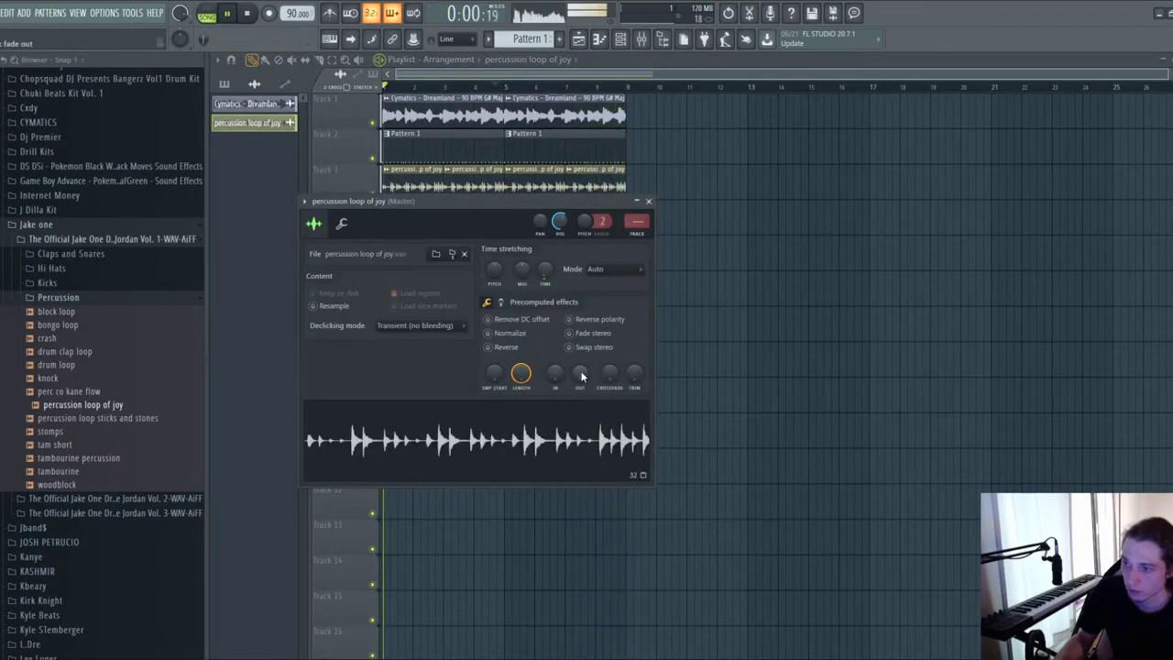
- Replace the Track 3 loop with percussion loop sticks and stones and repeat its one-bar clips across bars 1 to 8
{"action": "left_click", "coordinate": [134, 418]}
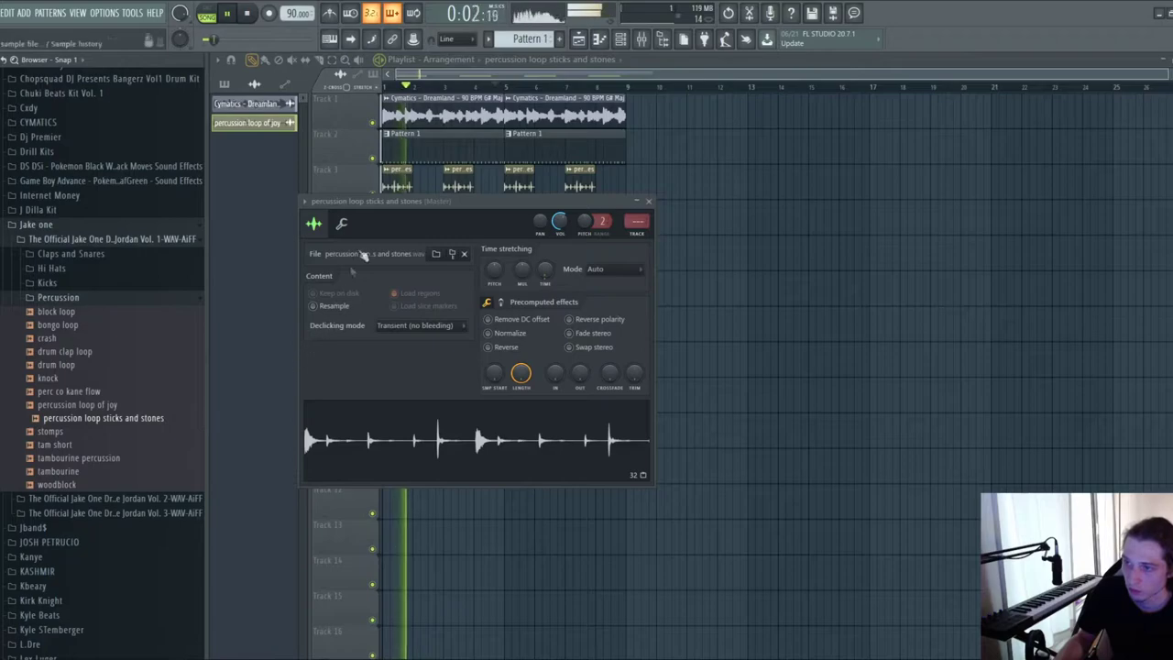
{"action": "double_click", "coordinate": [394, 182]}
{"action": "left_click_drag", "start_coordinate": [401, 186], "coordinate": [417, 188], "text": "ctrl"}
{"action": "key", "text": "ctrl+b"}
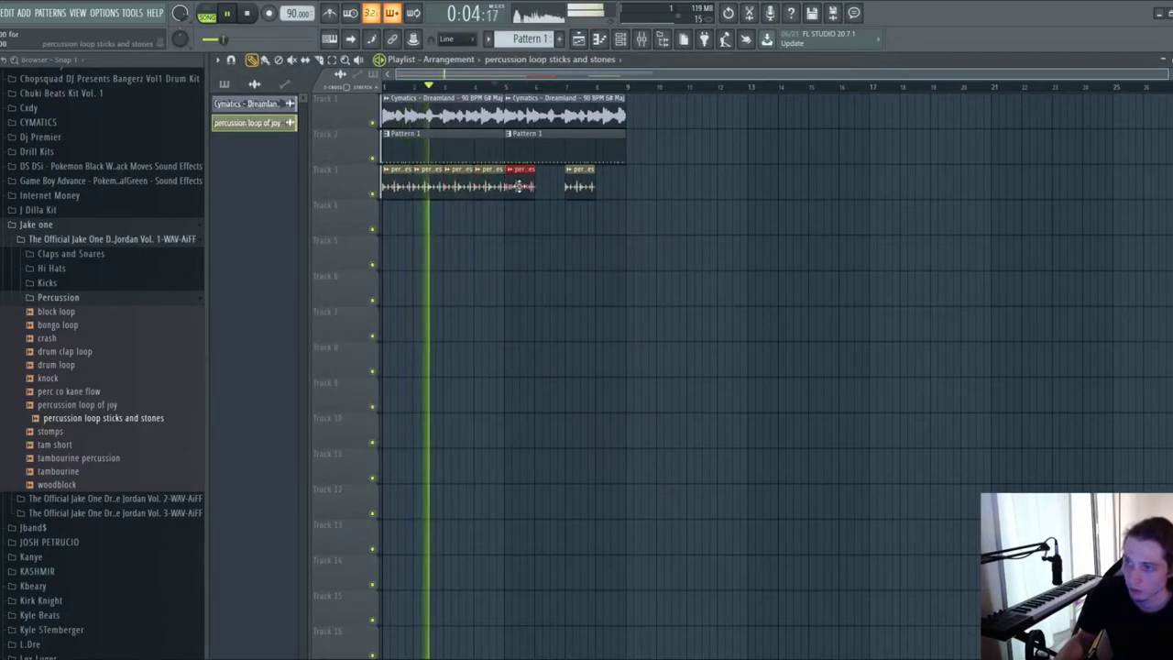
{"action": "right_click", "coordinate": [523, 186]}
{"action": "right_click", "coordinate": [588, 188]}
{"action": "left_click_drag", "start_coordinate": [501, 170], "coordinate": [398, 200], "text": "ctrl"}
{"action": "key", "text": "ctrl+b"}
{"action": "left_click", "coordinate": [501, 235], "text": "ctrl"}
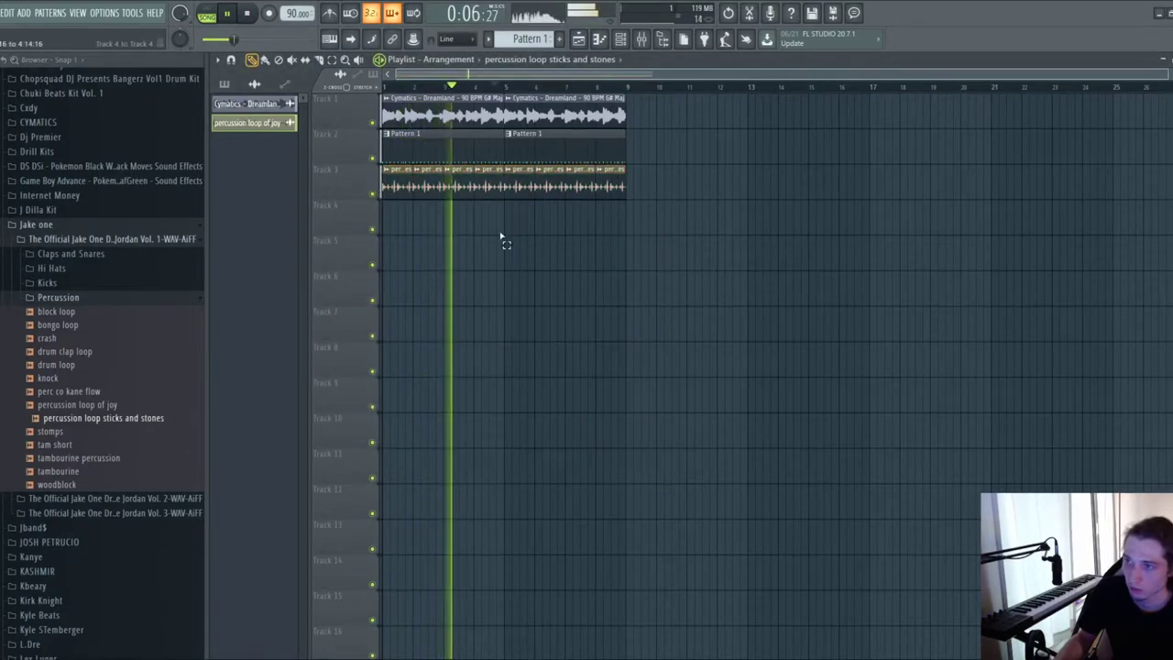
- Delete the sticks and stones clips from Track 3 and audition the perc co kane flow and knock samples
{"action": "left_click", "coordinate": [73, 391]}
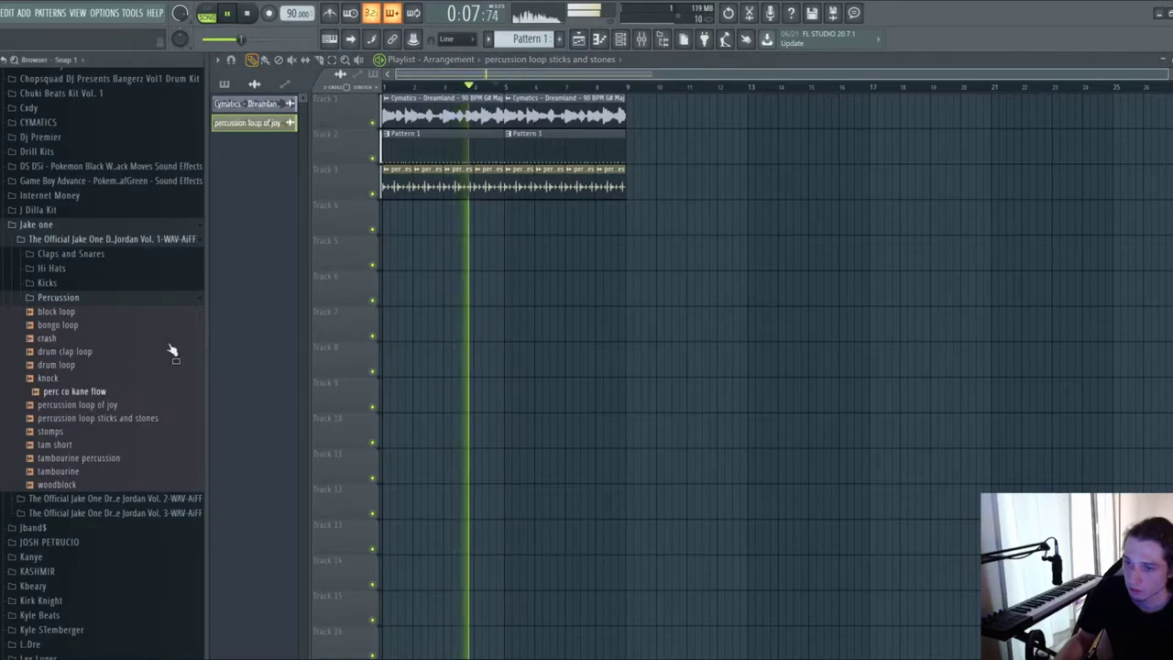
{"action": "right_click", "coordinate": [417, 192]}
{"action": "left_click", "coordinate": [96, 380]}
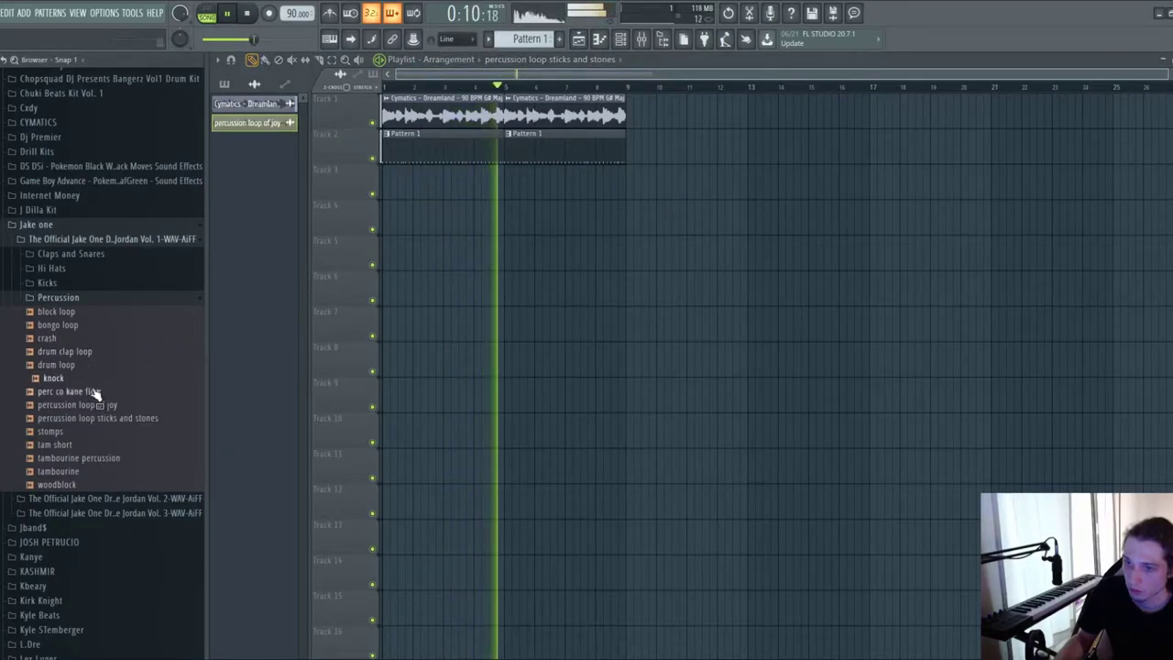
{"action": "key", "text": "space"}
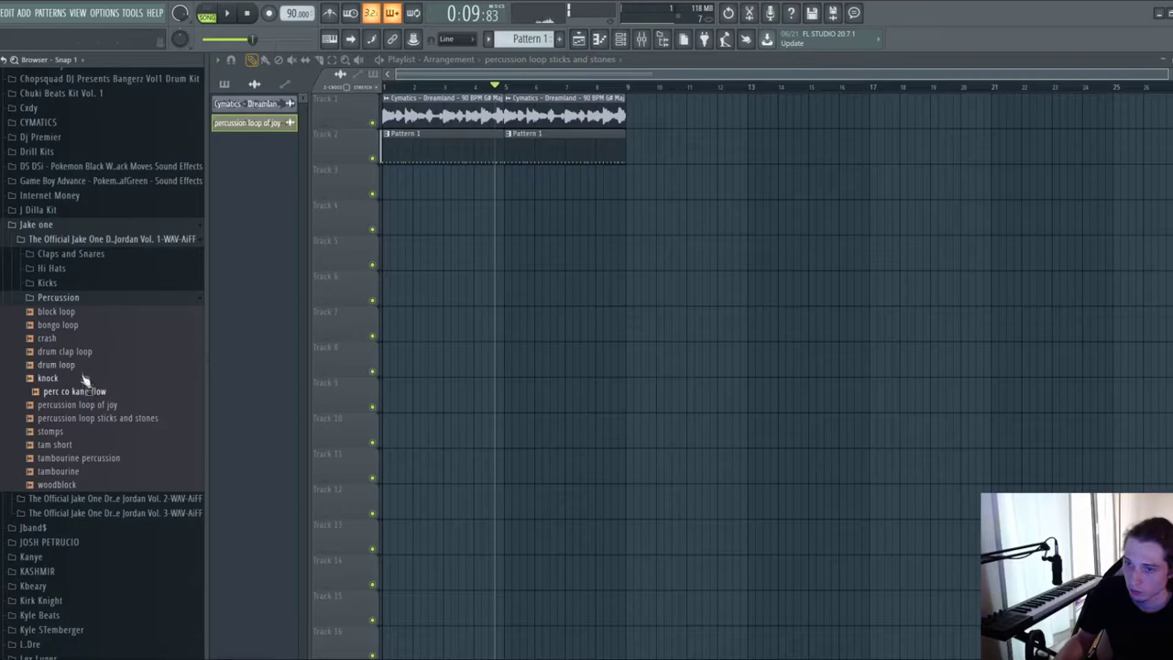
- Place a perc co kane flow clip on Track 4 in the second half of bar 1
{"action": "left_click_drag", "start_coordinate": [446, 220], "coordinate": [444, 221]}
{"action": "key", "text": "space"}
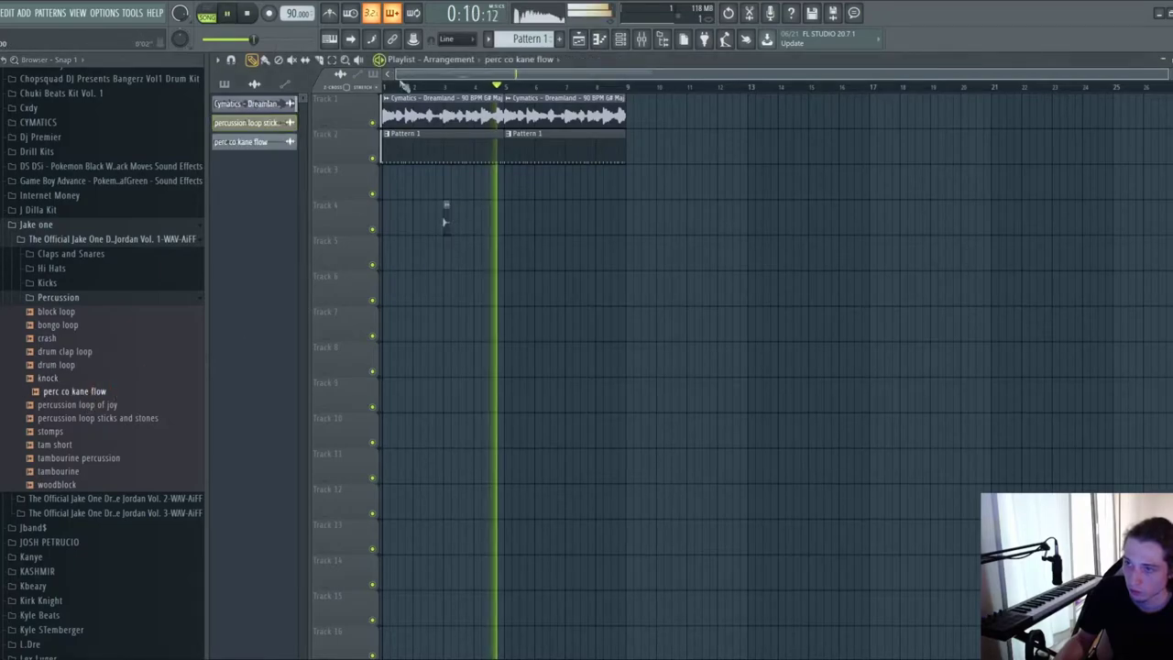
{"action": "scroll", "coordinate": [394, 201], "scroll_direction": "up", "scroll_amount": 3}
{"action": "left_click_drag", "start_coordinate": [574, 225], "coordinate": [453, 236]}
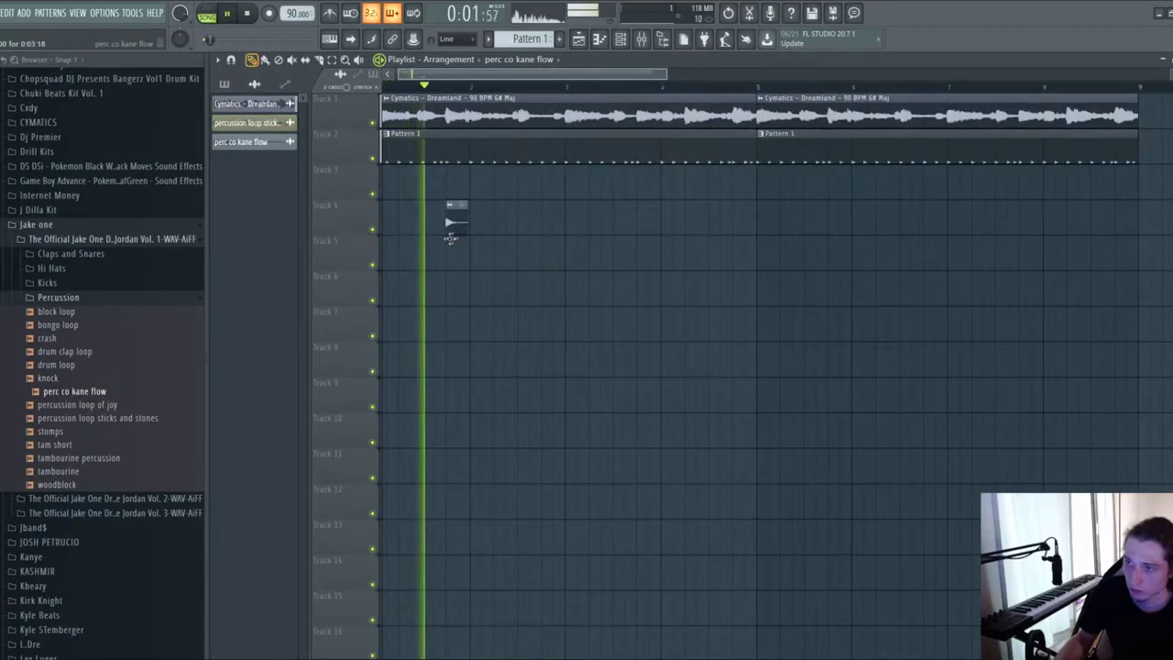
- Delete the perc co kane flow and percussion loop audio clips, leaving only the Cymatics loop among the audio clips
{"action": "key", "text": "space"}
{"action": "left_click", "coordinate": [642, 39]}
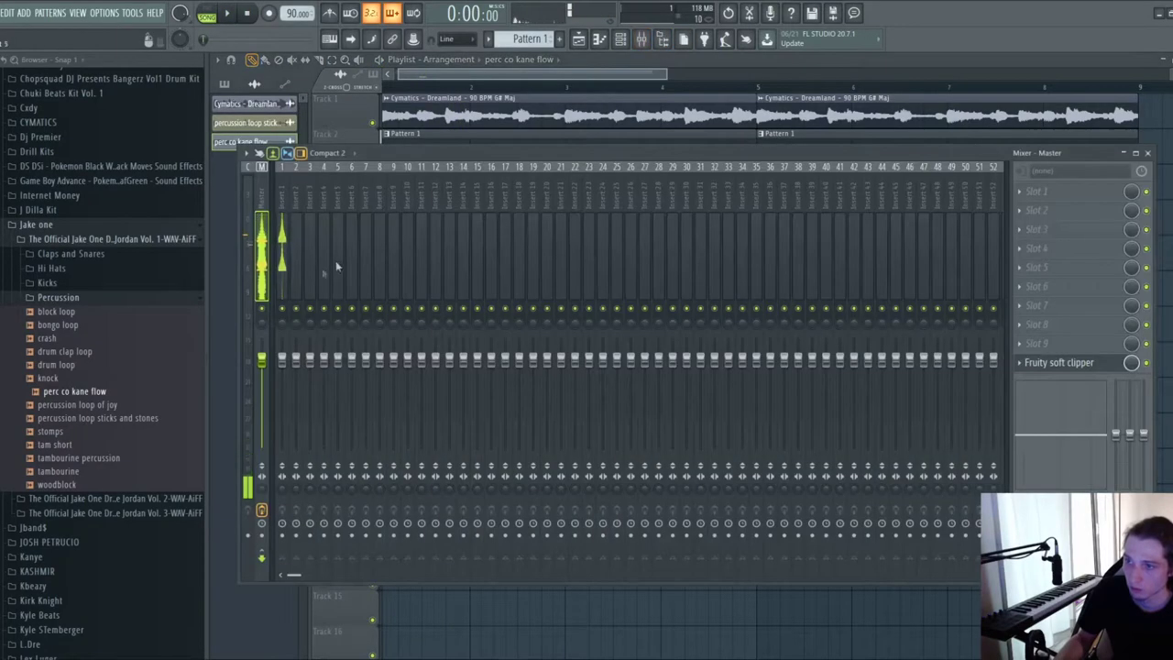
{"action": "left_click", "coordinate": [248, 105]}
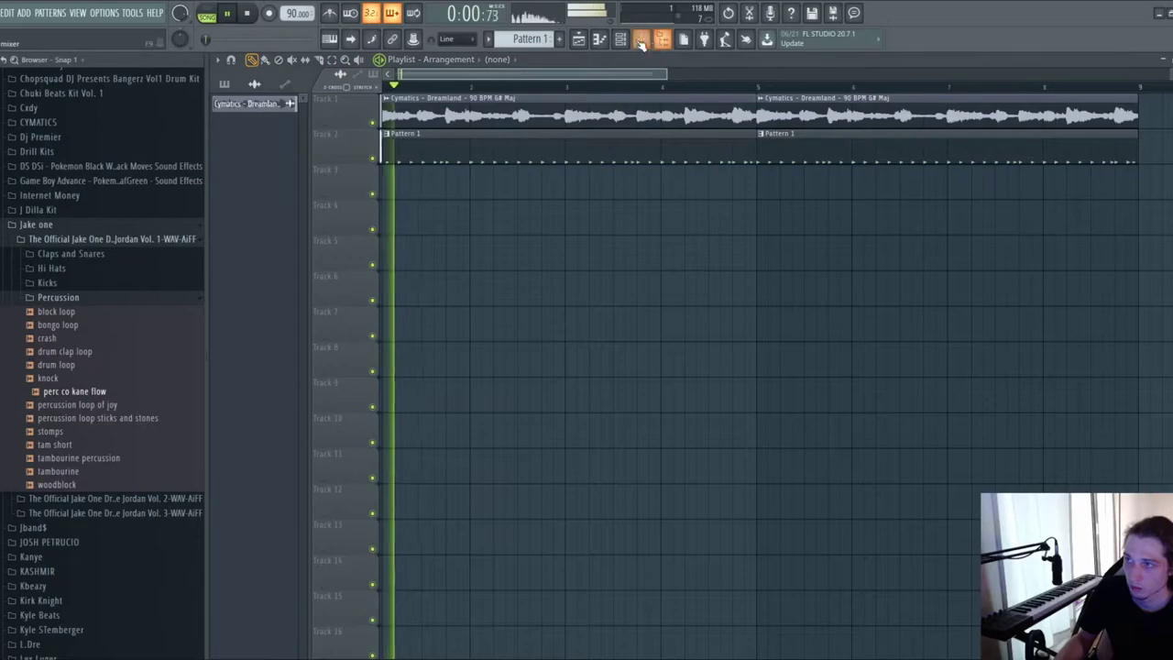
{"action": "left_click", "coordinate": [642, 39]}
- Add perc co kane flow as a sampler channel above knock and show all channels in the rack
{"action": "left_click", "coordinate": [620, 39]}
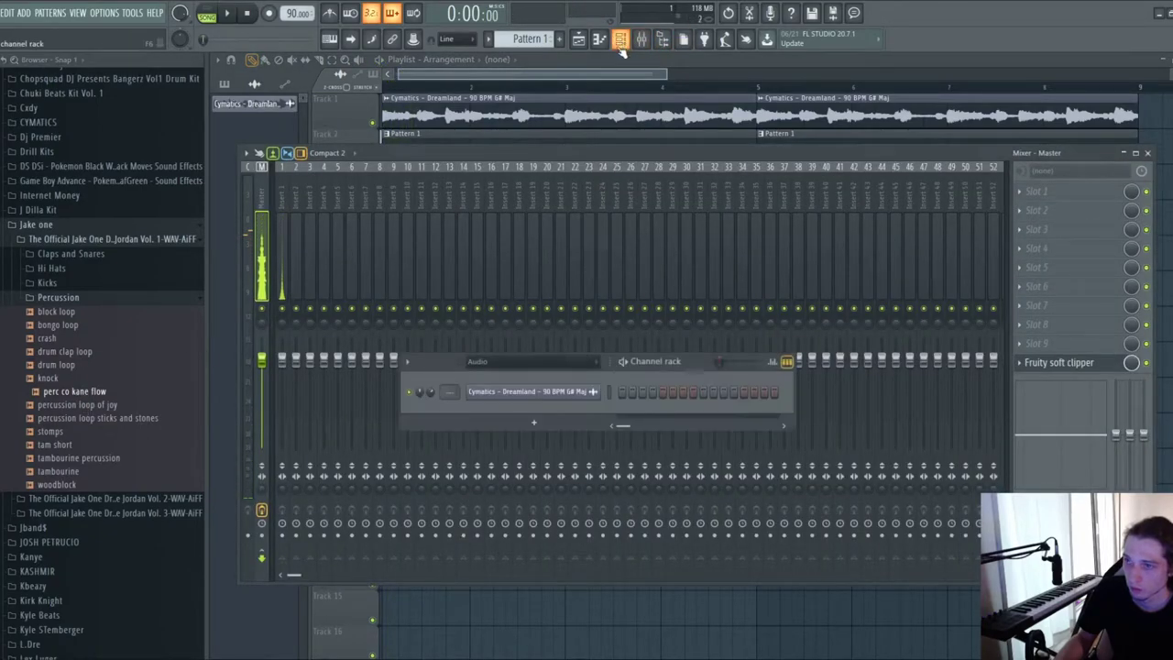
{"action": "left_click_drag", "start_coordinate": [466, 402], "coordinate": [492, 368]}
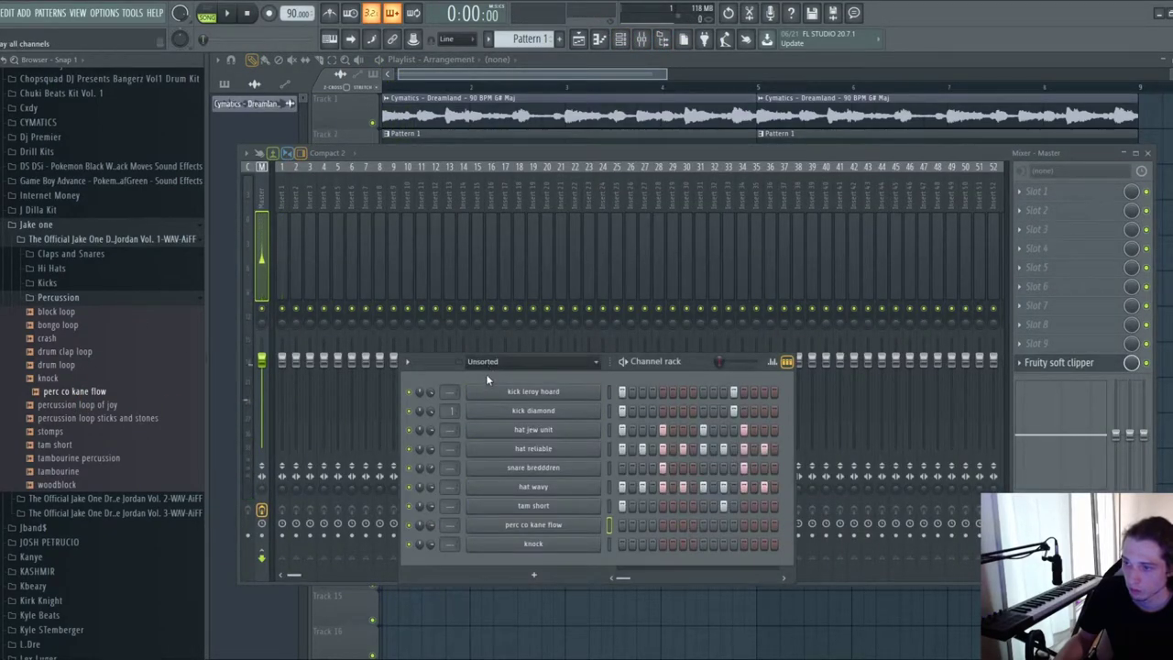
{"action": "left_click", "coordinate": [486, 376]}
{"action": "key", "text": "space"}
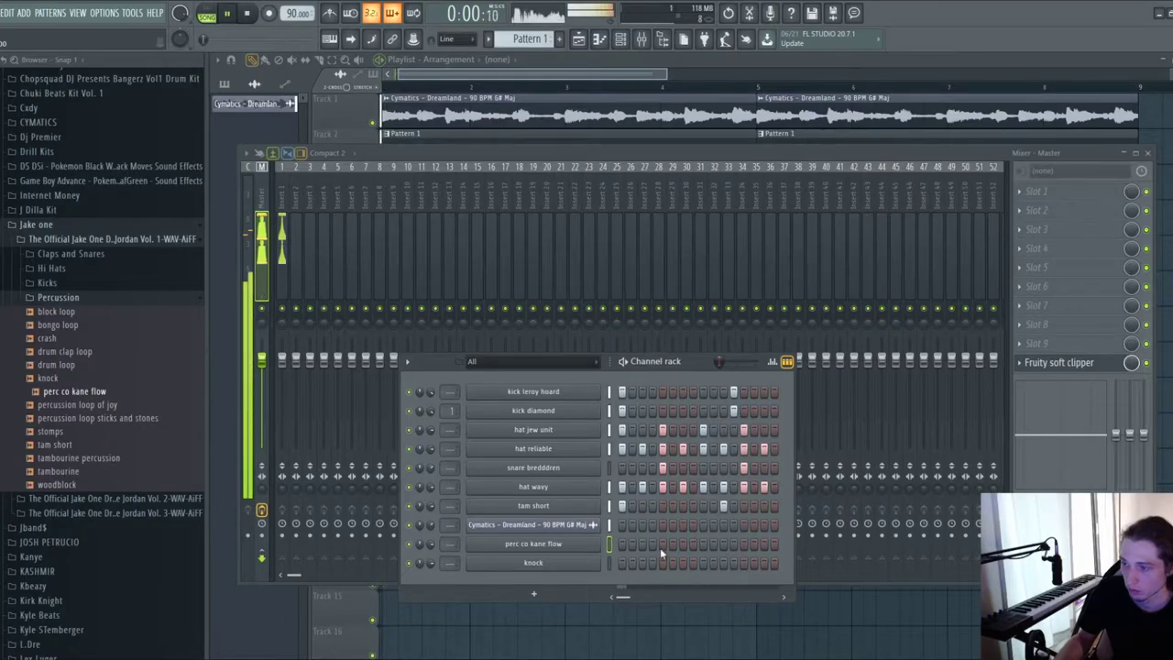
- Place perc co kane flow hits at C5 on beats 2 and 4 of all four bars by repeating the first hit
{"action": "key", "text": "F7"}
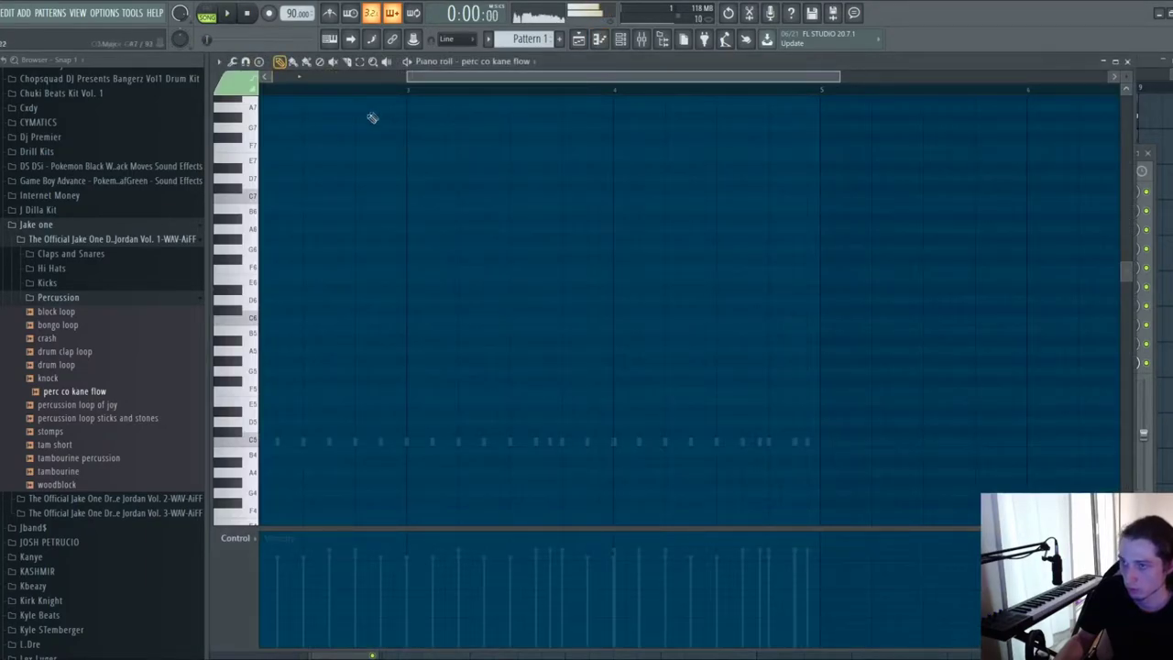
{"action": "scroll", "coordinate": [367, 128], "scroll_direction": "down", "scroll_amount": 3}
{"action": "left_click", "coordinate": [288, 442]}
{"action": "key", "text": "ctrl+a"}
{"action": "left_click_drag", "start_coordinate": [313, 91], "coordinate": [227, 117]}
{"action": "key", "text": "ctrl+b"}
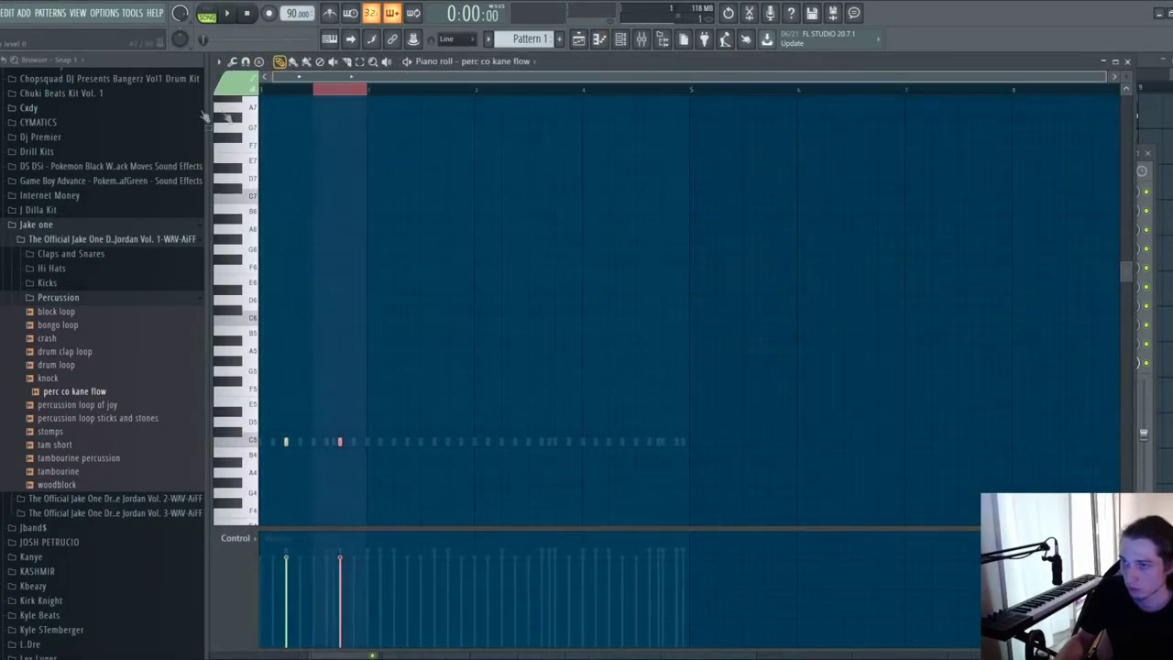
{"action": "key", "text": "ctrl+b"}
{"action": "key", "text": "ctrl+b"}
{"action": "key", "text": "ctrl+b"}
{"action": "key", "text": "ctrl+b"}
{"action": "key", "text": "ctrl+b"}
{"action": "key", "text": "ctrl+b"}
{"action": "key", "text": "ctrl+d"}
{"action": "key", "text": "space"}
{"action": "key", "text": "F6"}
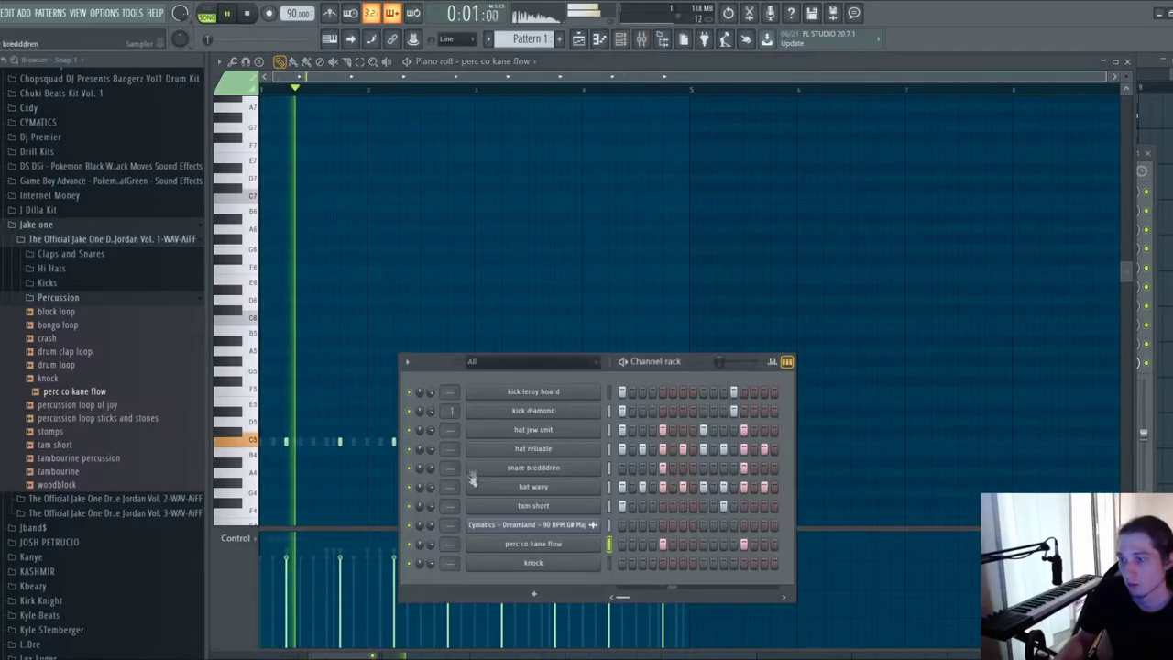
- Audition samples in the Jake One Vol. 2 folder and place the fill sample on Track 3 at the start of bar 8
{"action": "left_click", "coordinate": [64, 471]}
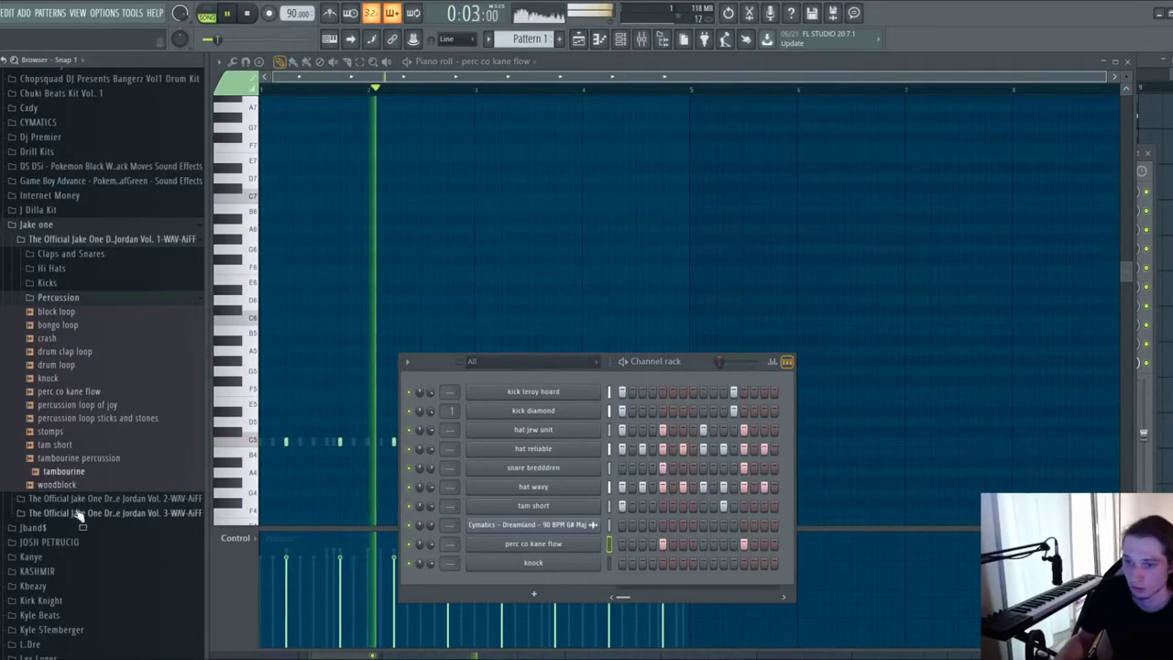
{"action": "left_click", "coordinate": [78, 499]}
{"action": "left_click", "coordinate": [64, 526]}
{"action": "scroll", "coordinate": [63, 513], "scroll_direction": "down", "scroll_amount": 2}
{"action": "left_click", "coordinate": [59, 446]}
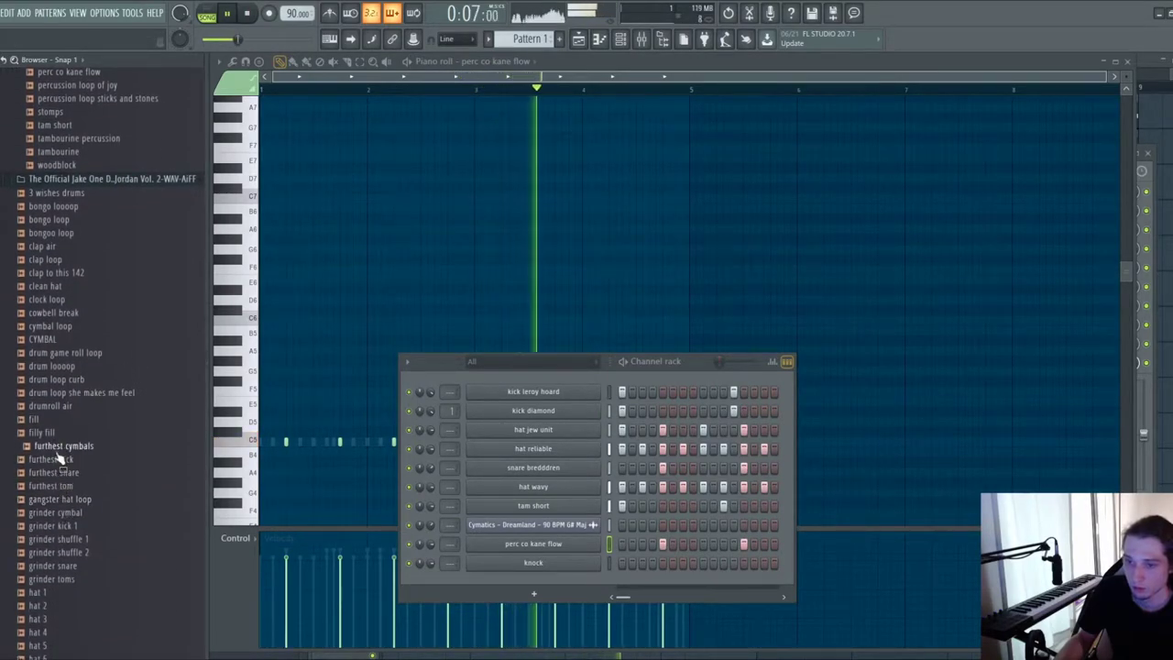
{"action": "left_click", "coordinate": [575, 38]}
{"action": "left_click_drag", "start_coordinate": [39, 419], "coordinate": [818, 183]}
{"action": "left_click", "coordinate": [818, 89]}
{"action": "scroll", "coordinate": [934, 223], "scroll_direction": "up", "scroll_amount": 2}
- Set the fill clip's stretch mode to Auto and shorten its stretch time
{"action": "double_click", "coordinate": [810, 185]}
{"action": "key", "text": "space"}
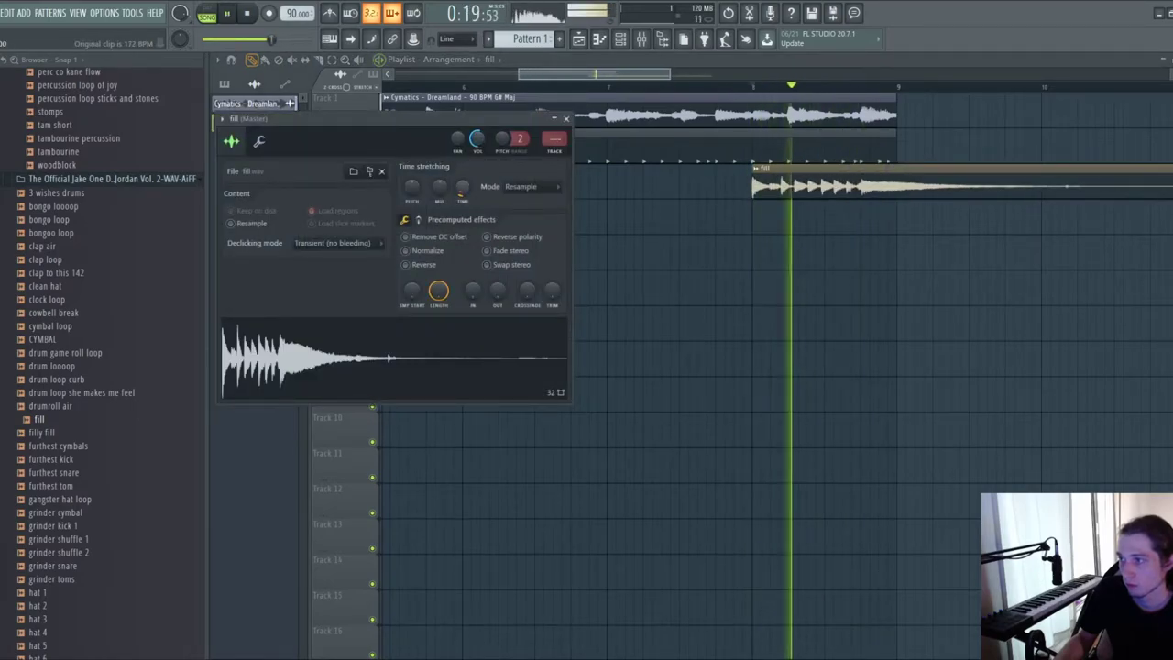
{"action": "left_click_drag", "start_coordinate": [410, 191], "coordinate": [417, 197]}
{"action": "key", "text": "space"}
{"action": "key", "text": "space"}
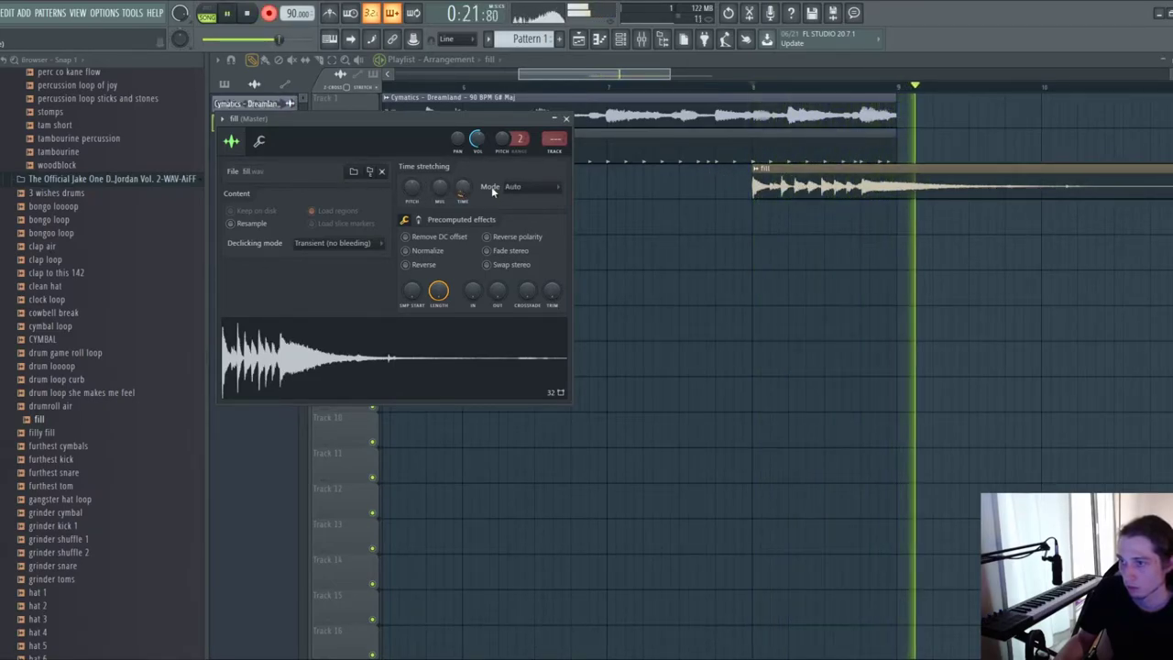
{"action": "key", "text": "space"}
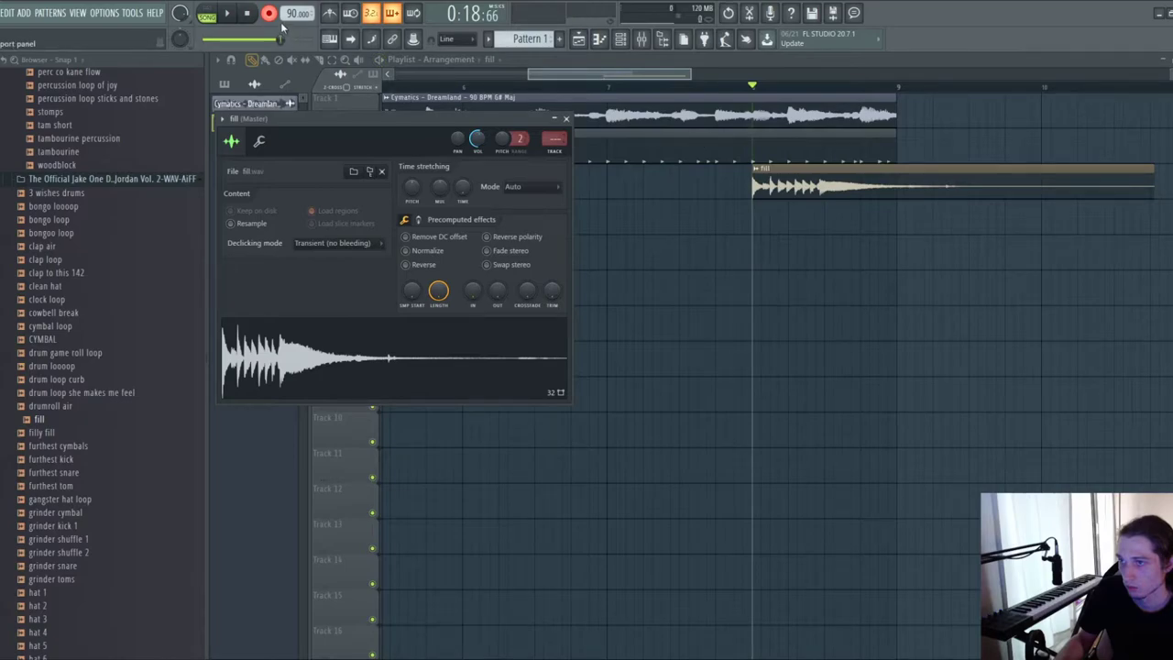
- Move the fill clip to beat 3 of bar 8 and fine-tune its stretch time so its final hit lands on bar 9
{"action": "left_click_drag", "start_coordinate": [790, 180], "coordinate": [861, 180]}
{"action": "key", "text": "space"}
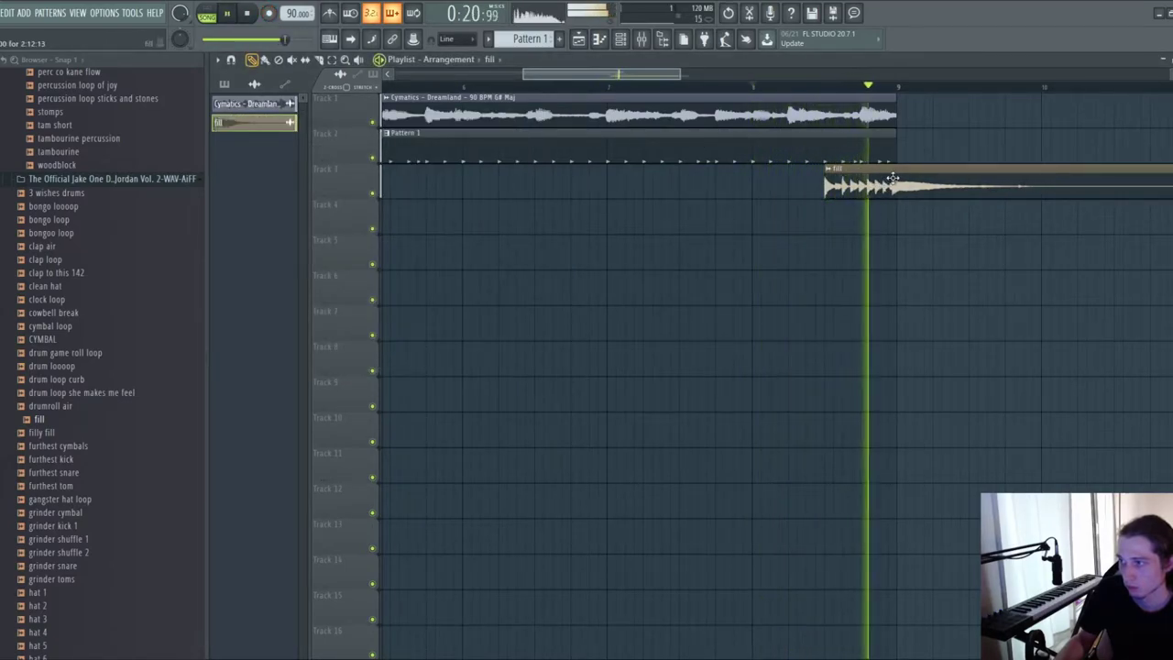
{"action": "key", "text": "space"}
{"action": "double_click", "coordinate": [902, 180]}
{"action": "left_click_drag", "start_coordinate": [461, 187], "coordinate": [461, 174]}
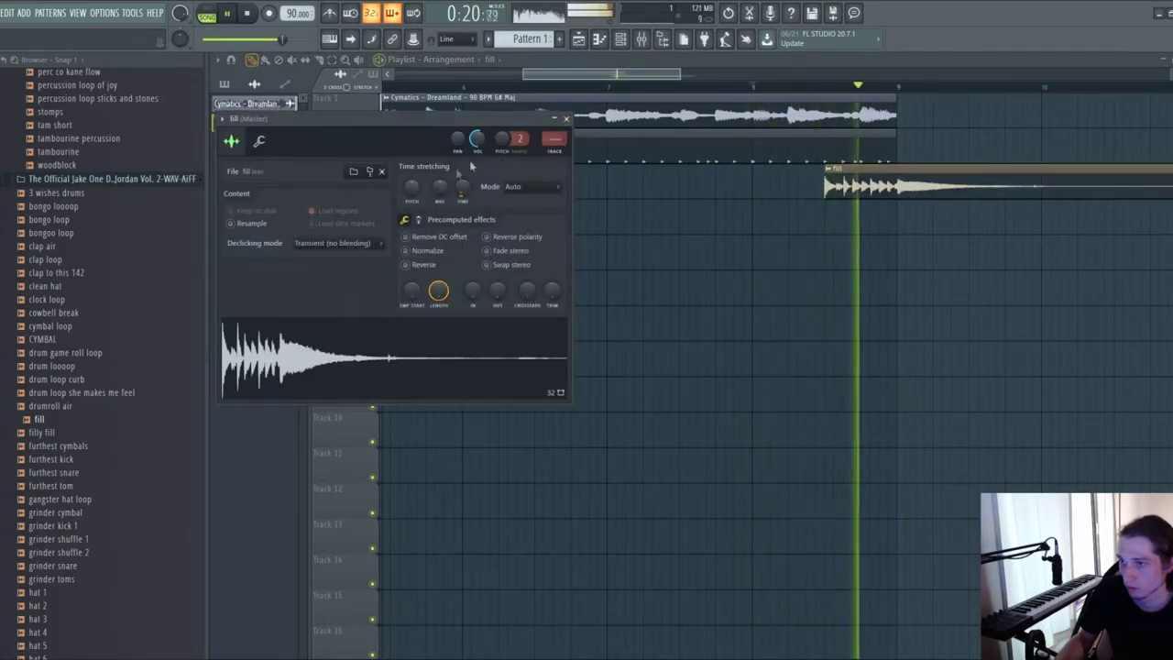
- Duplicate the first eight bars of loop and Pattern 1 clips on Tracks 1 and 2 to fill bars 9 through 16
{"action": "left_click", "coordinate": [566, 119]}
{"action": "scroll", "coordinate": [644, 154], "scroll_direction": "down", "scroll_amount": 2}
{"action": "left_click", "coordinate": [319, 59]}
{"action": "key", "text": "space"}
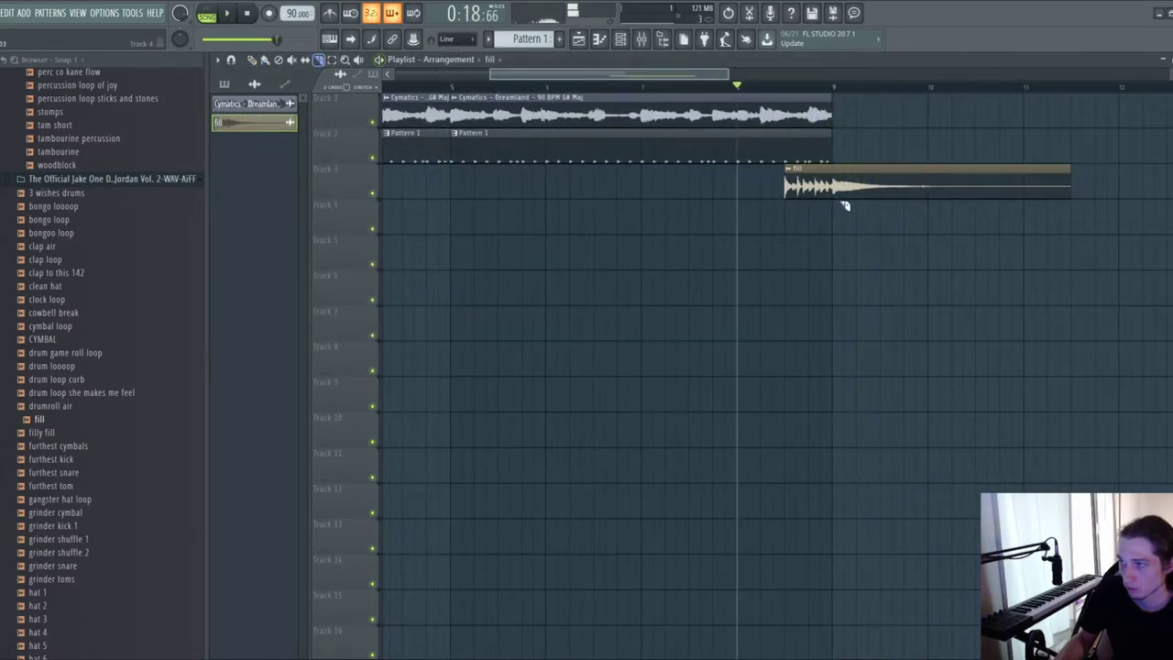
{"action": "scroll", "coordinate": [556, 156], "scroll_direction": "down", "scroll_amount": 2}
{"action": "left_click_drag", "start_coordinate": [605, 96], "coordinate": [390, 160]}
{"action": "key", "text": "ctrl+b"}
{"action": "key", "text": "space"}
{"action": "left_click", "coordinate": [637, 240]}
{"action": "scroll", "coordinate": [616, 243], "scroll_direction": "down", "scroll_amount": 1}
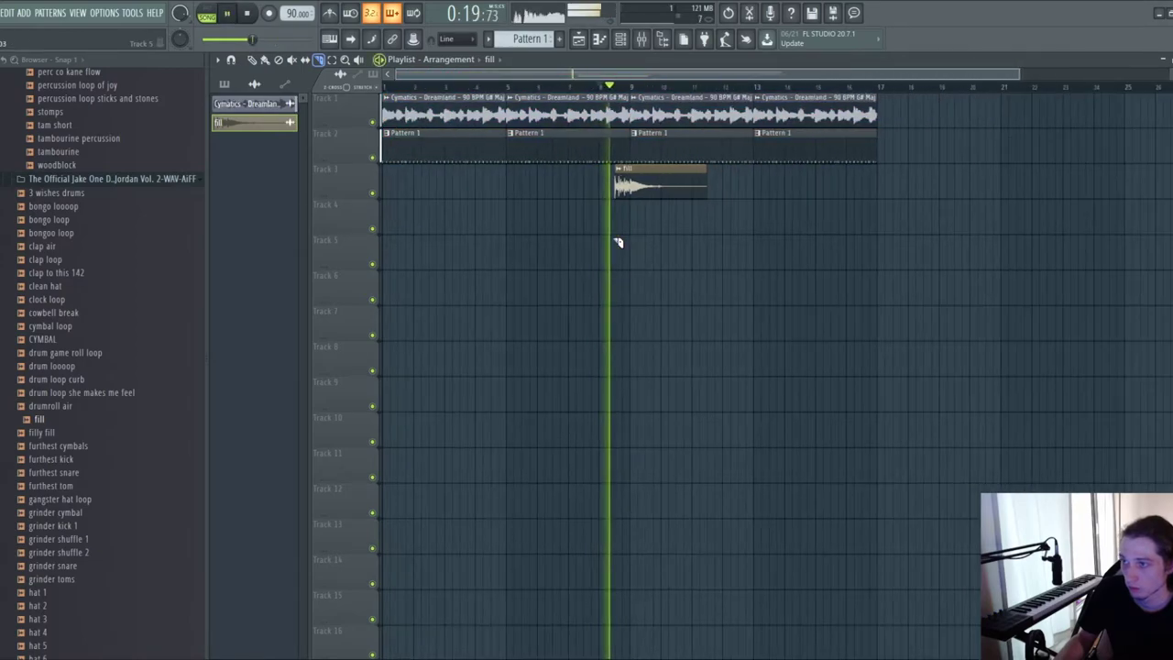
{"action": "scroll", "coordinate": [616, 243], "scroll_direction": "down", "scroll_amount": 1}
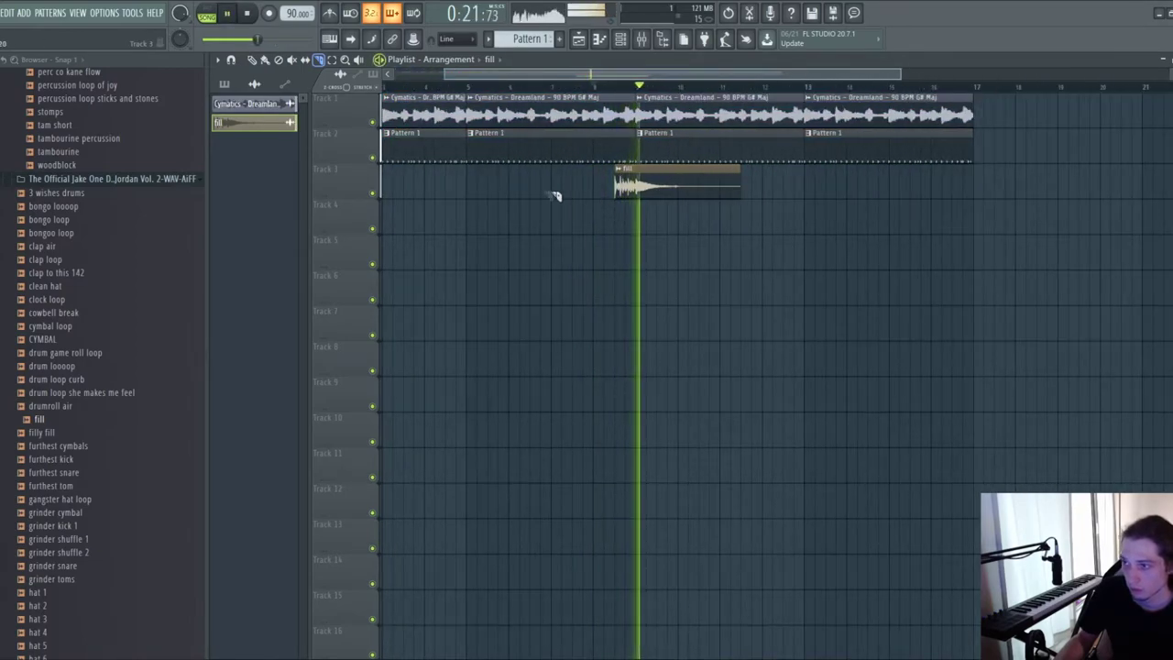
{"action": "scroll", "coordinate": [531, 196], "scroll_direction": "down", "scroll_amount": 2}
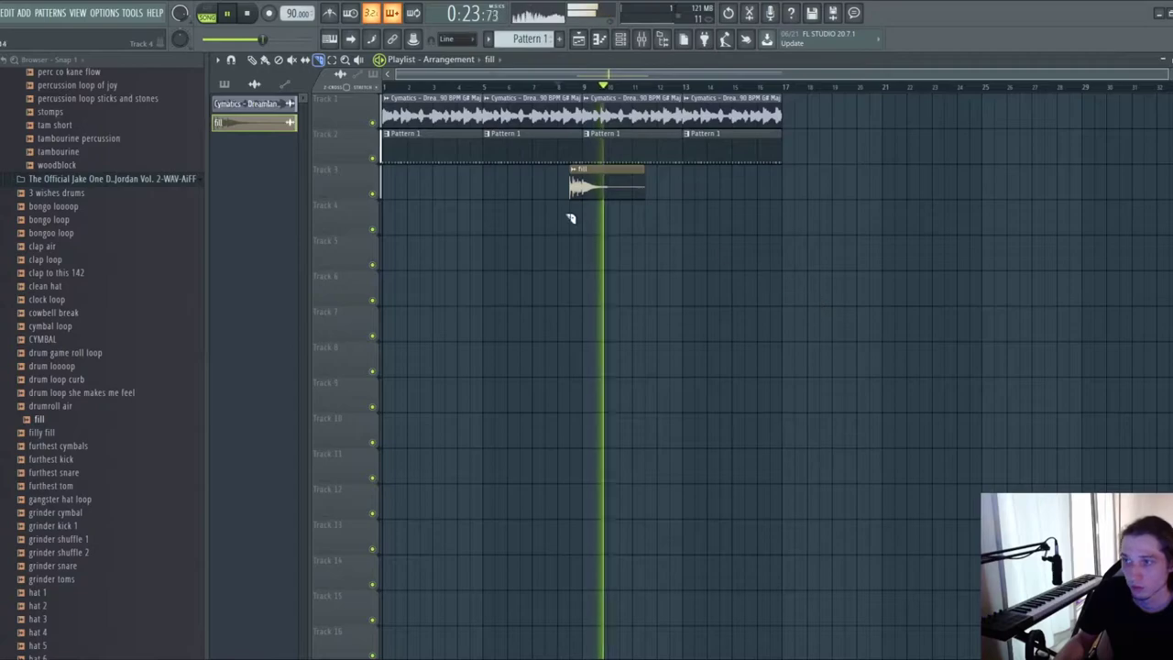
- Place the CYMBAL sample on Track 4 and move its clip to the start of bar 9
{"action": "left_click", "coordinate": [601, 41]}
{"action": "left_click", "coordinate": [580, 40]}
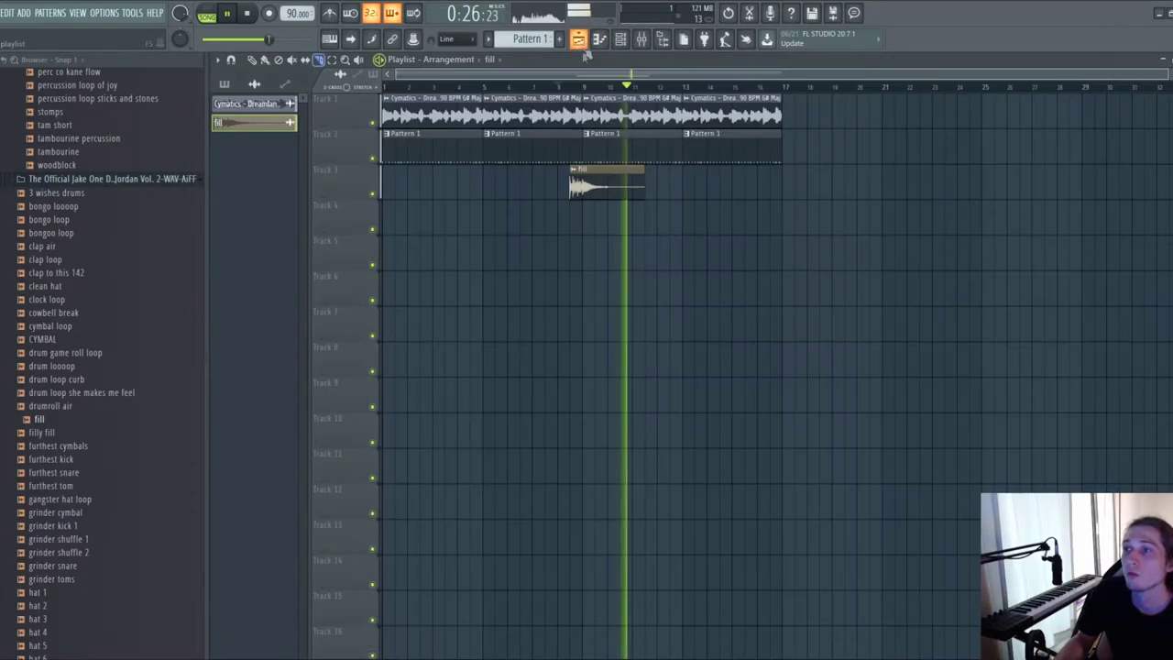
{"action": "left_click", "coordinate": [51, 327]}
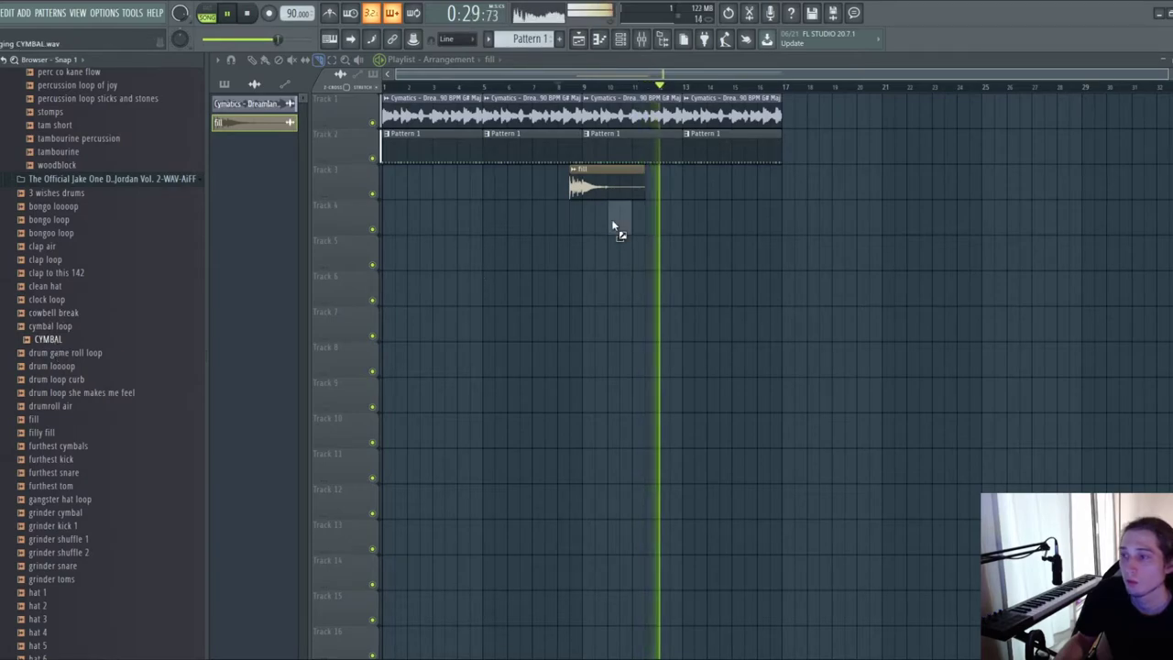
{"action": "left_click_drag", "start_coordinate": [613, 226], "coordinate": [614, 225]}
{"action": "key", "text": "space"}
{"action": "left_click", "coordinate": [252, 61]}
{"action": "key", "text": "space"}
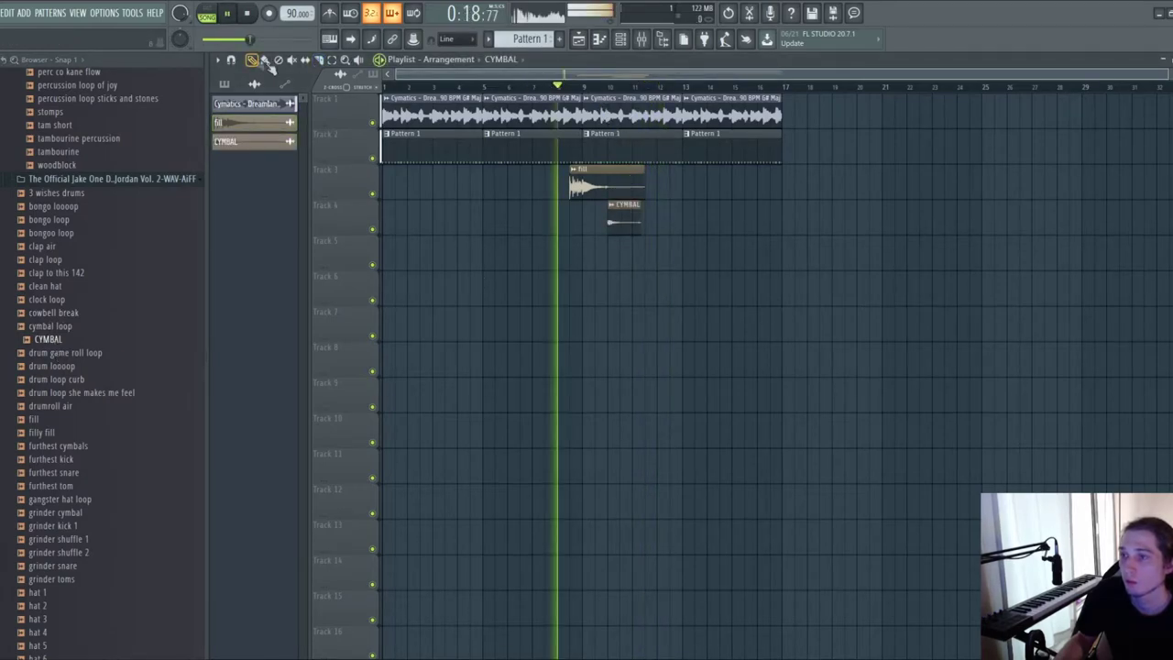
{"action": "scroll", "coordinate": [490, 174], "scroll_direction": "up", "scroll_amount": 3}
{"action": "left_click_drag", "start_coordinate": [730, 209], "coordinate": [673, 203]}
- Add a fade-out to the fill sample and delete the CYMBAL clip from Track 4
{"action": "double_click", "coordinate": [673, 184]}
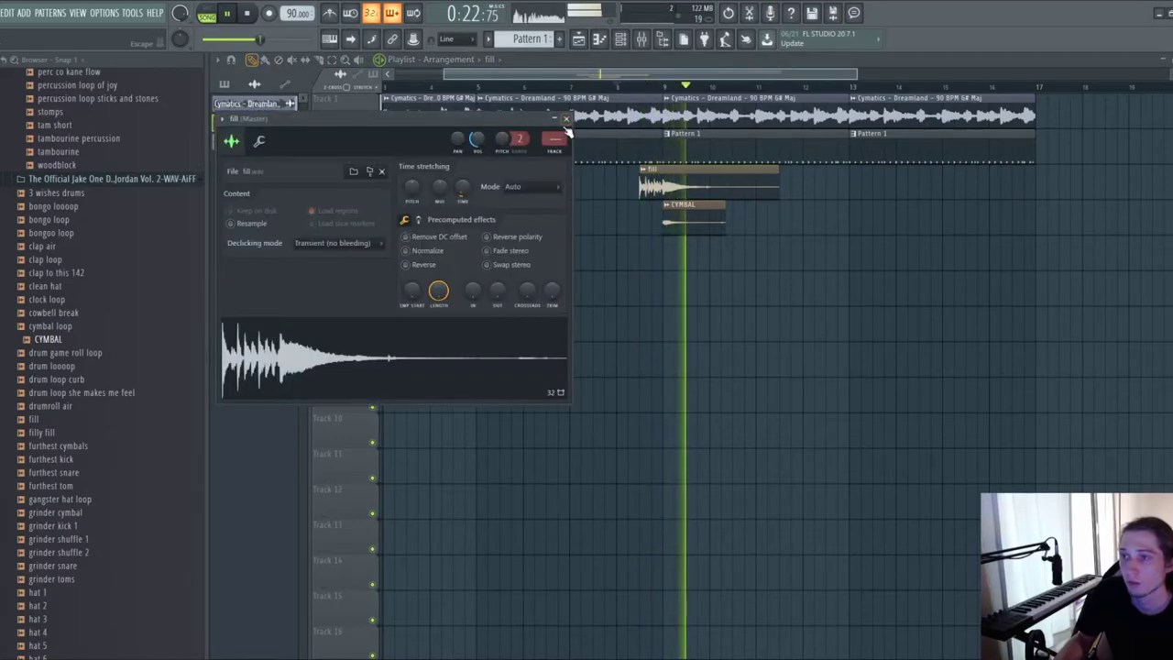
{"action": "left_click_drag", "start_coordinate": [496, 291], "coordinate": [495, 279]}
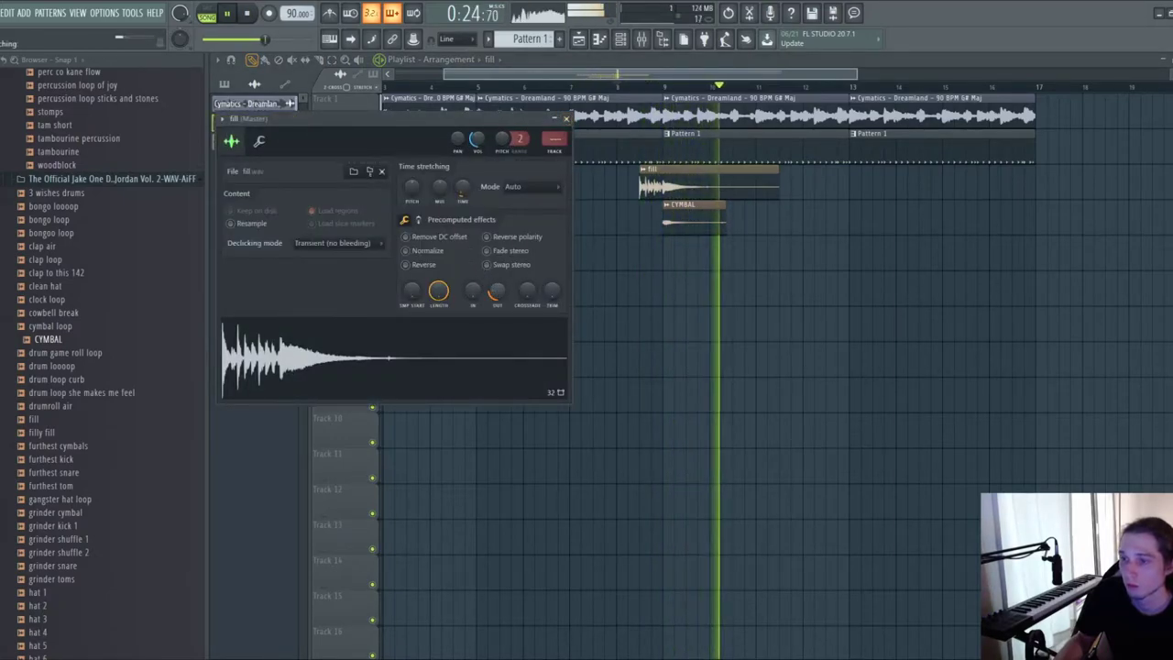
{"action": "right_click", "coordinate": [666, 216]}
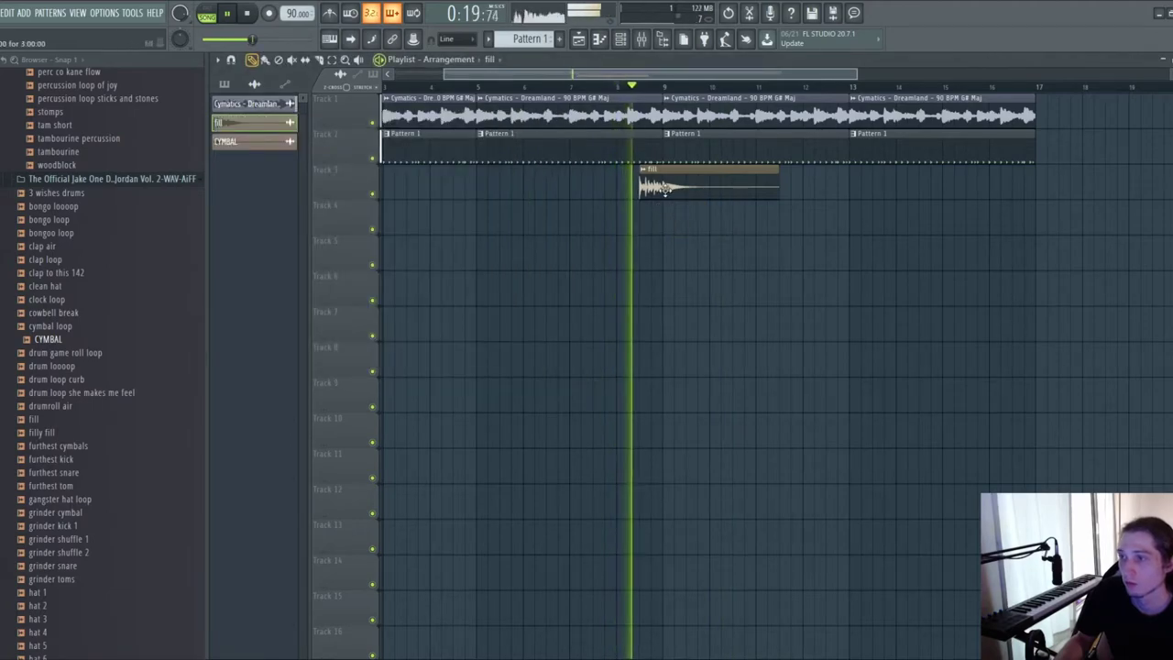
- Set the fill channel's volume to about -11.3 dB
{"action": "double_click", "coordinate": [666, 186]}
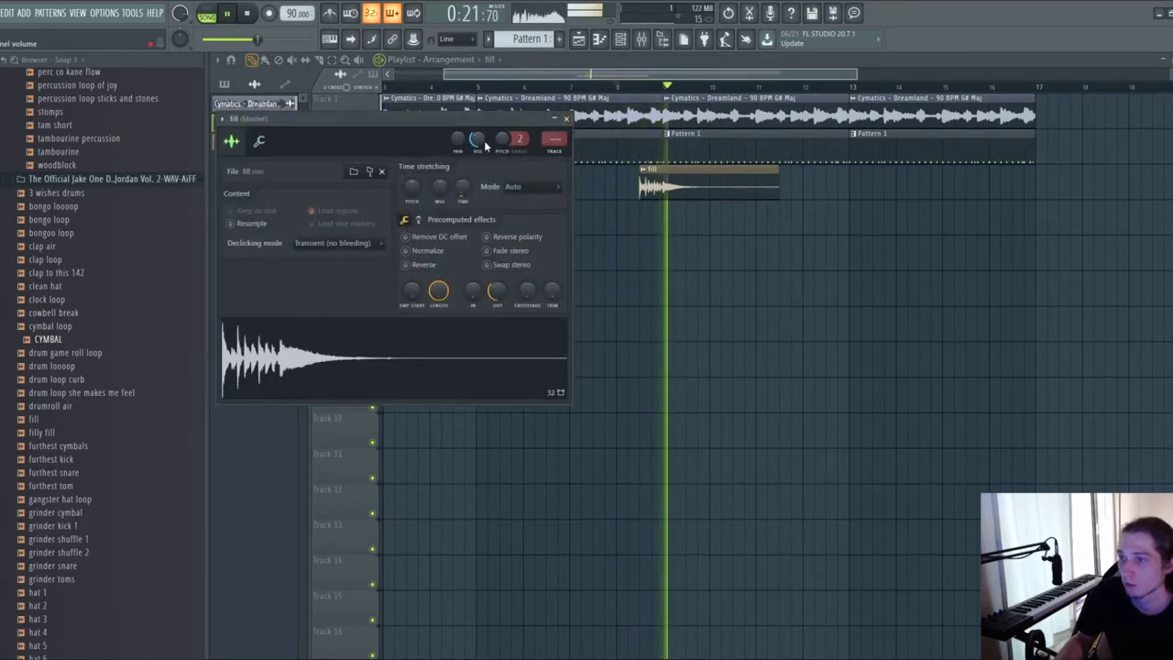
{"action": "left_click_drag", "start_coordinate": [479, 143], "coordinate": [479, 139]}
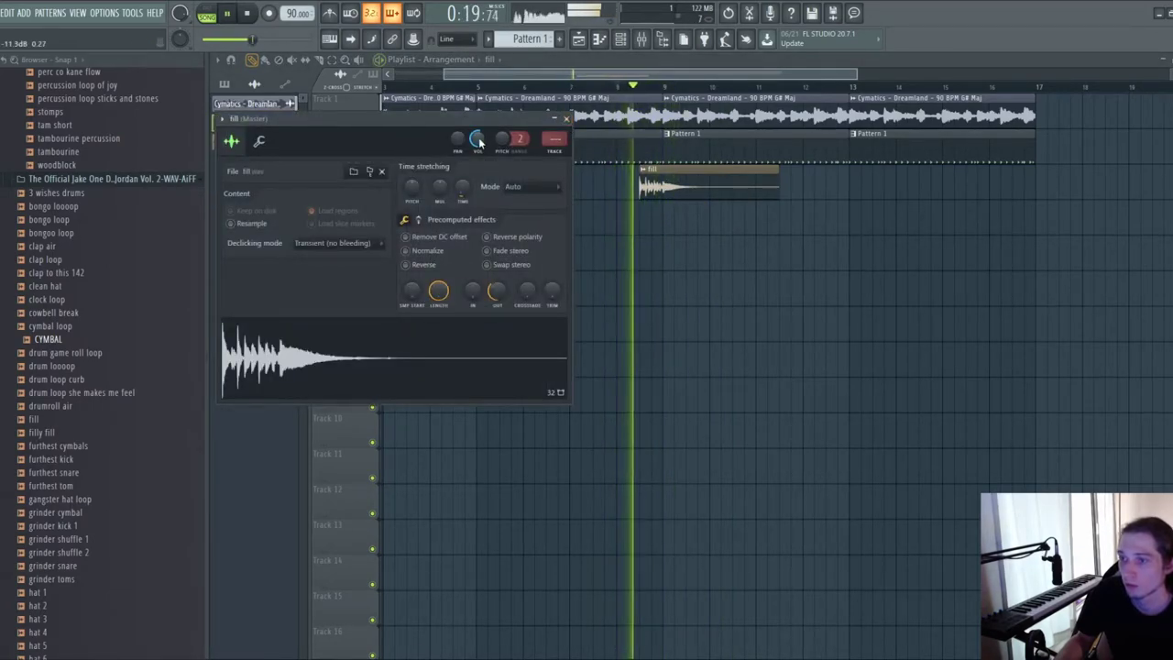
{"action": "left_click", "coordinate": [565, 119]}
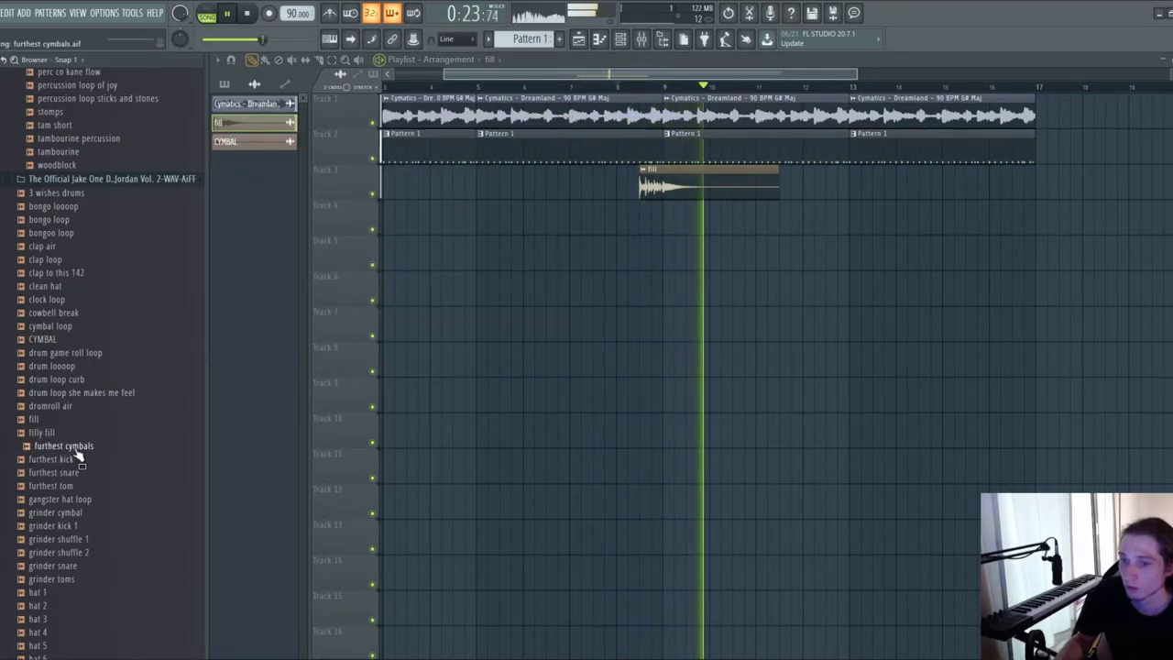
- Add the open hat fill sample as a new channel and move the fill and CYMBAL channels below it
{"action": "scroll", "coordinate": [55, 490], "scroll_direction": "down", "scroll_amount": 5}
{"action": "scroll", "coordinate": [48, 545], "scroll_direction": "down", "scroll_amount": 8}
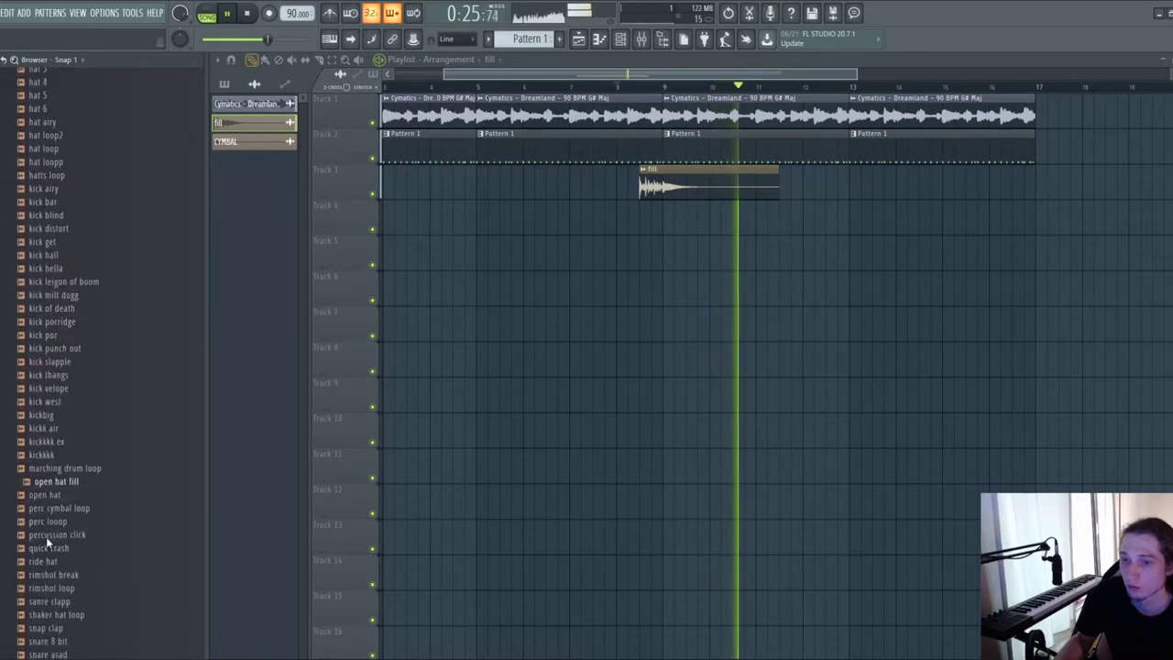
{"action": "key", "text": "F6"}
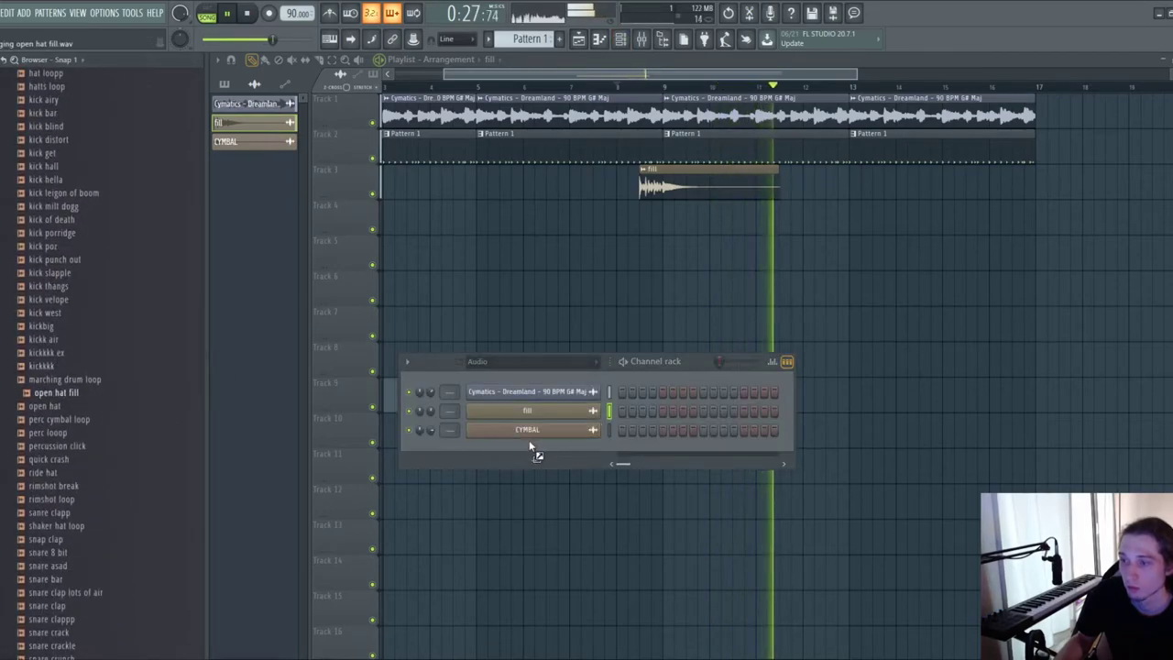
{"action": "left_click", "coordinate": [535, 362]}
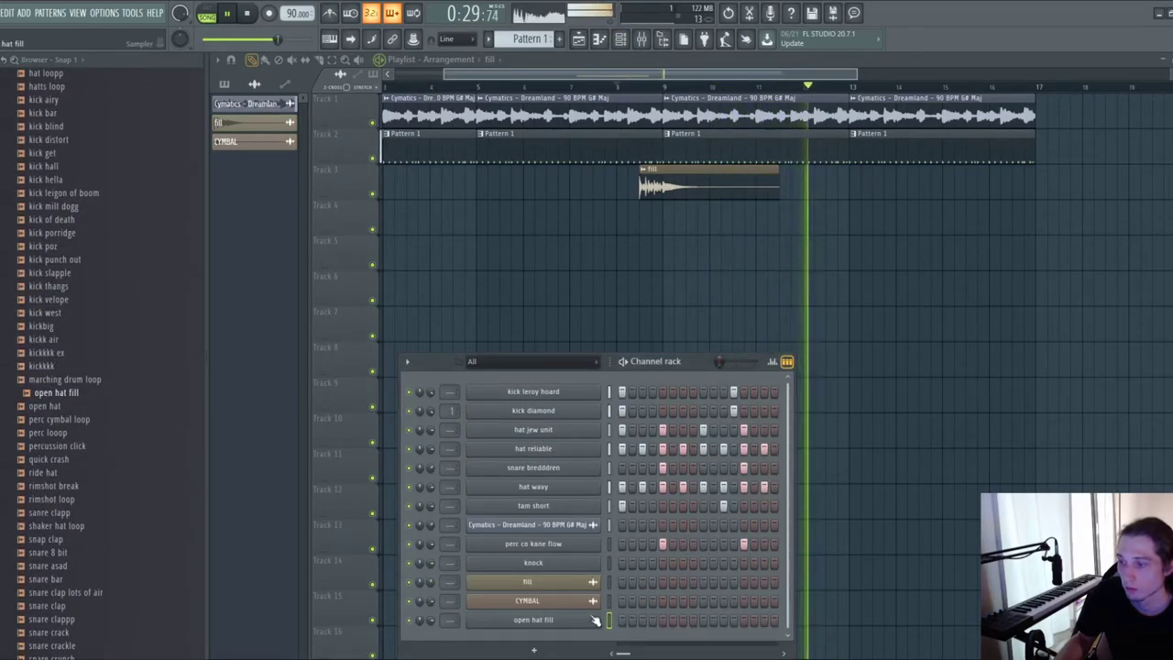
{"action": "left_click_drag", "start_coordinate": [609, 602], "coordinate": [612, 584]}
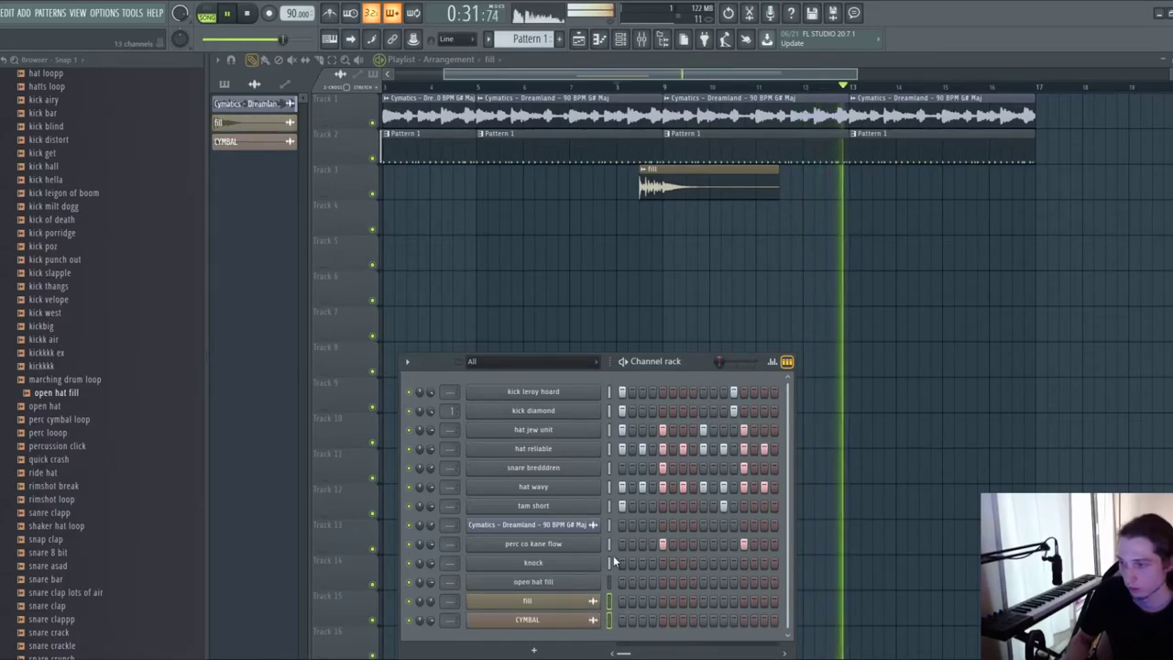
{"action": "key", "text": "alt+Down"}
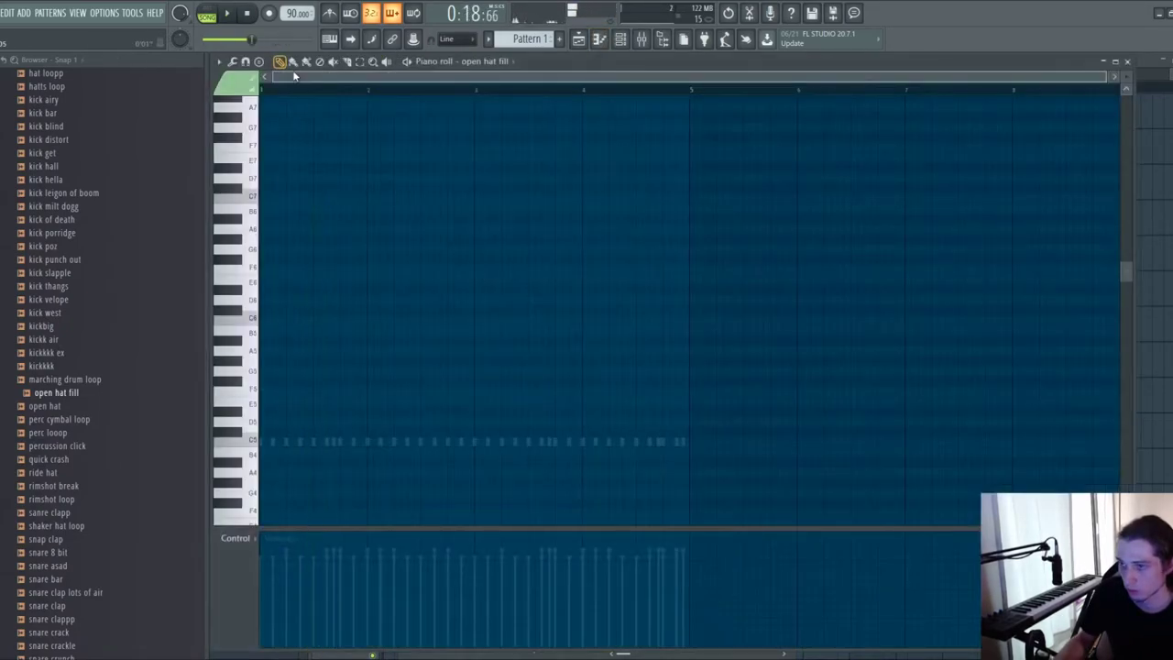
- Place open hat fill hits at C5 on the second half of beat 4 in bars 1 and 3
{"action": "key", "text": "space"}
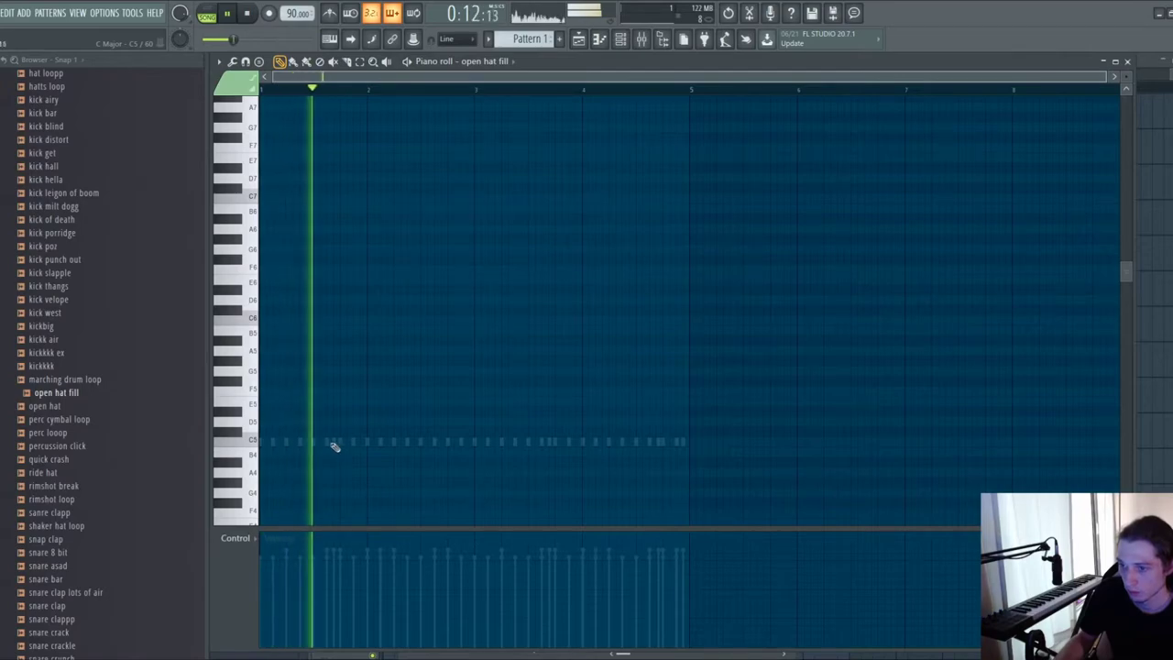
{"action": "left_click", "coordinate": [354, 442]}
{"action": "left_click_drag", "start_coordinate": [371, 91], "coordinate": [264, 94]}
{"action": "key", "text": "ctrl+b"}
{"action": "key", "text": "ctrl+b"}
{"action": "key", "text": "ctrl+b"}
{"action": "key", "text": "ctrl+d"}
{"action": "right_click", "coordinate": [461, 442]}
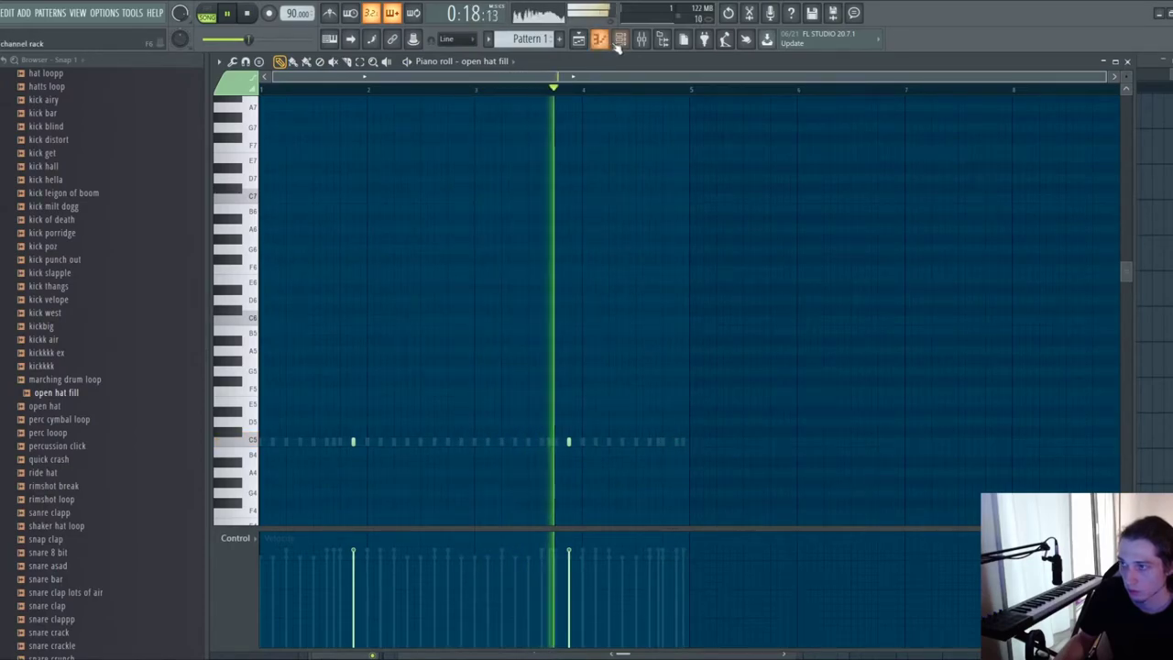
- Increase the open hat fill sample's fade-out to keep only its opening hit
{"action": "key", "text": "F6"}
{"action": "left_click", "coordinate": [533, 587]}
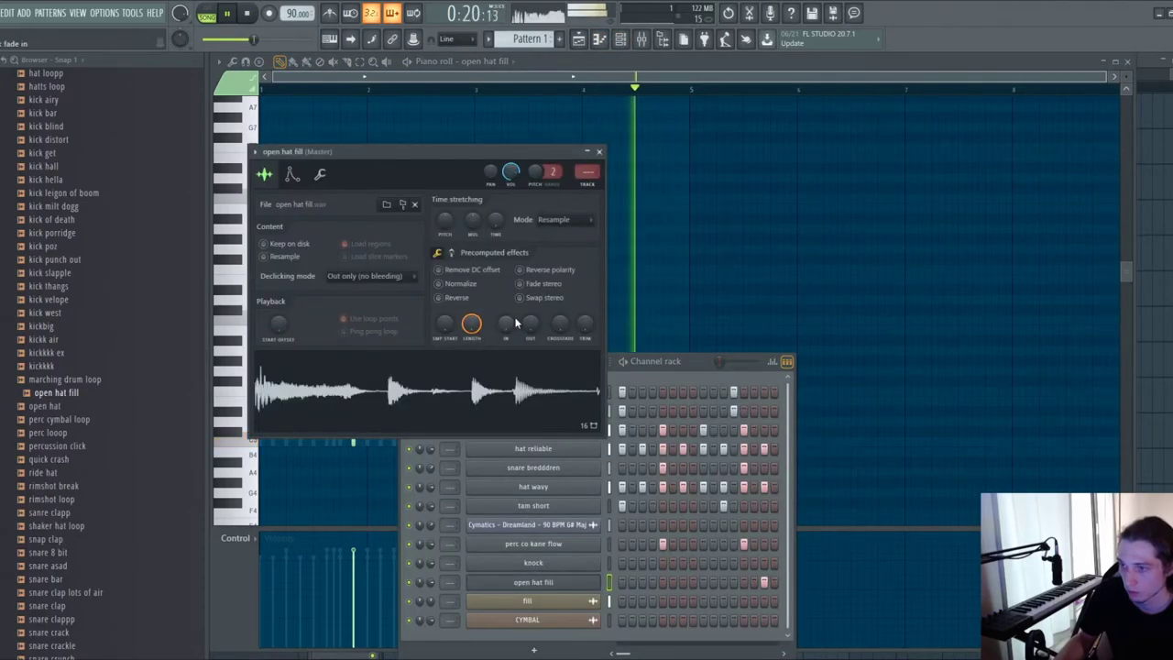
{"action": "left_click_drag", "start_coordinate": [530, 323], "coordinate": [529, 303]}
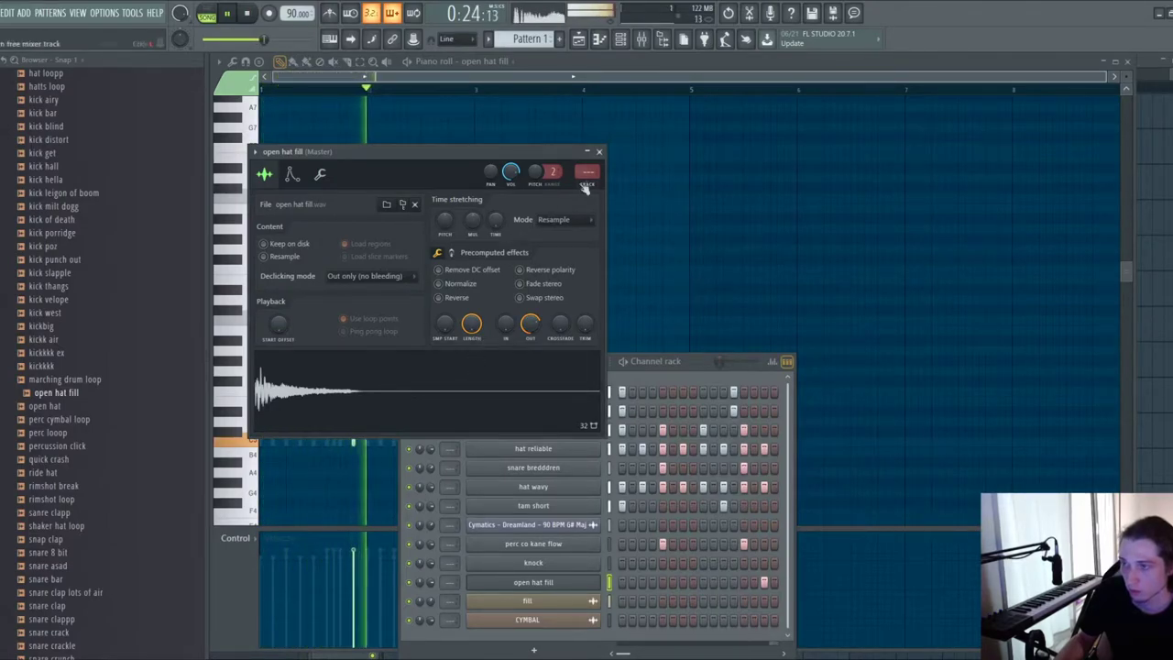
{"action": "left_click", "coordinate": [598, 151]}
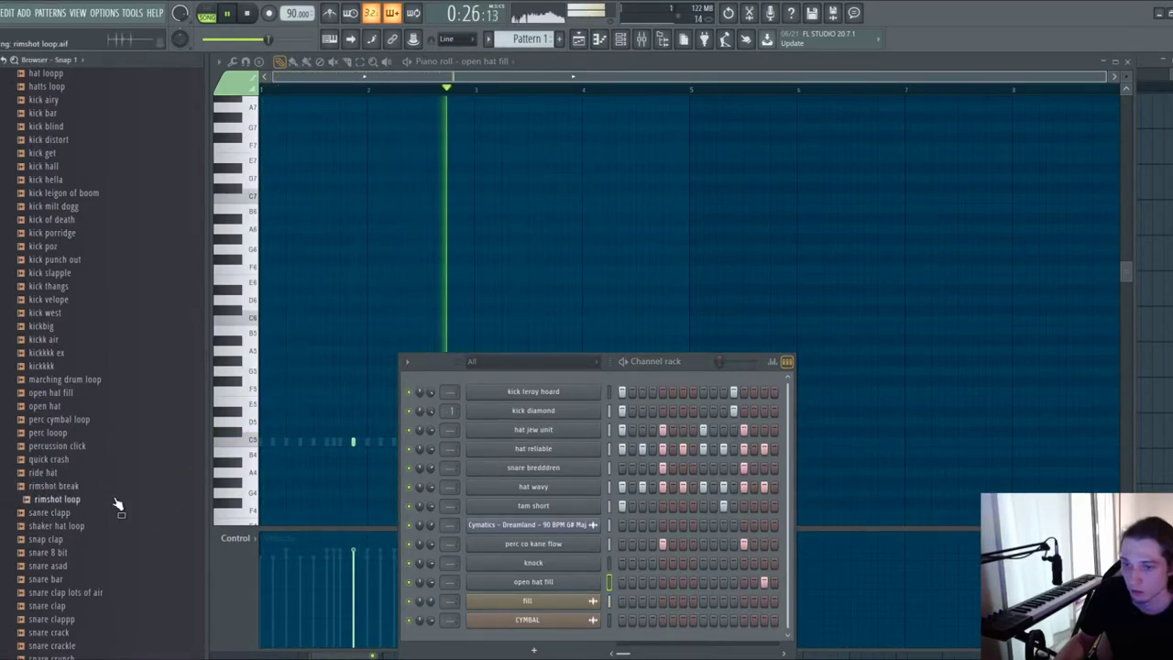
- Place the rimshot loop sample on Track 4 at bar 9 and fit its clip to one bar
{"action": "left_click_drag", "start_coordinate": [586, 597], "coordinate": [83, 513]}
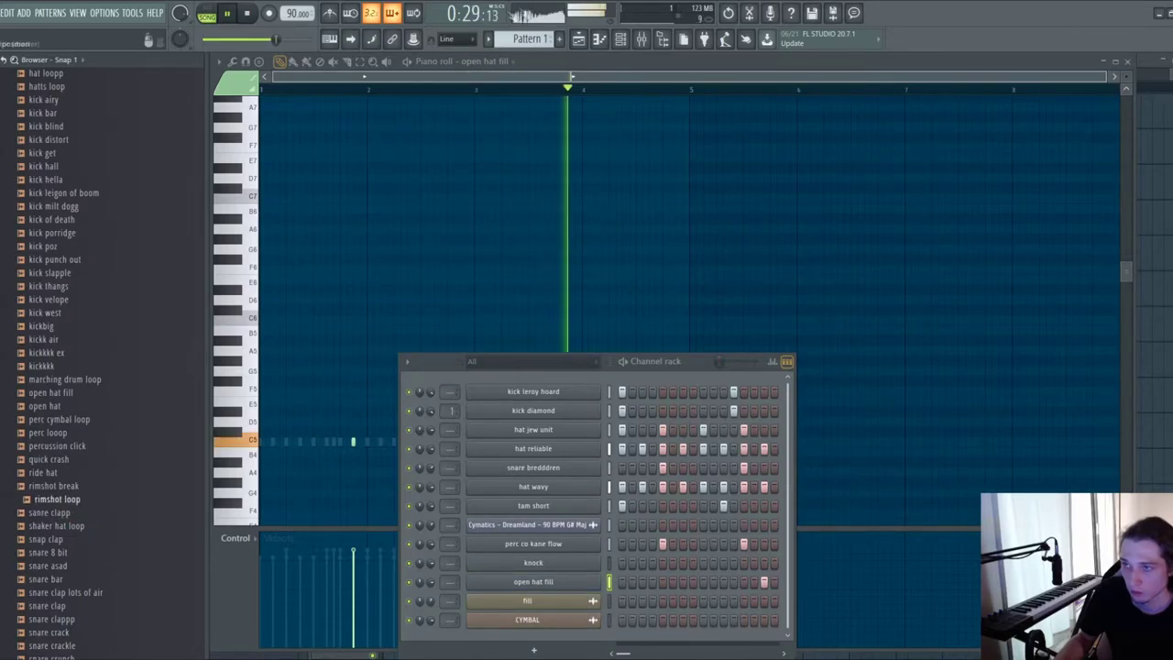
{"action": "left_click", "coordinate": [578, 39]}
{"action": "left_click_drag", "start_coordinate": [105, 503], "coordinate": [667, 226]}
{"action": "double_click", "coordinate": [680, 224]}
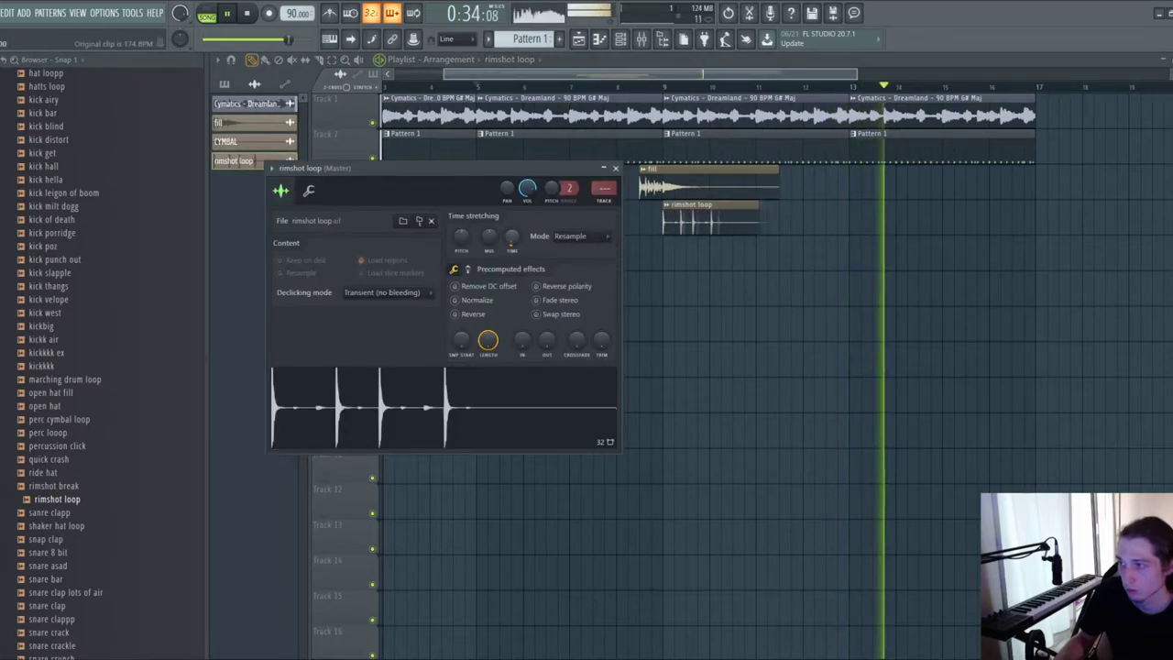
{"action": "left_click_drag", "start_coordinate": [710, 220], "coordinate": [755, 220]}
- Repeat the one-bar rimshot loop clip along Track 4 through the end of bar 16
{"action": "left_click", "coordinate": [662, 87]}
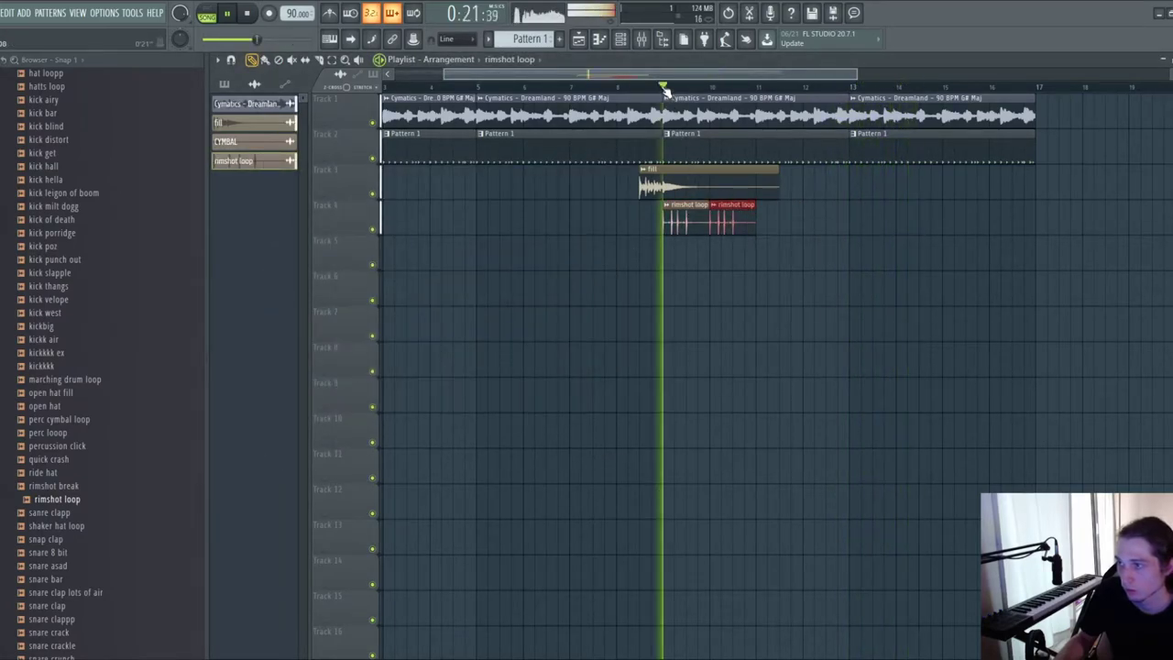
{"action": "left_click_drag", "start_coordinate": [670, 227], "coordinate": [669, 227]}
{"action": "key", "text": "ctrl+b"}
{"action": "left_click_drag", "start_coordinate": [799, 230], "coordinate": [678, 227]}
{"action": "left_click_drag", "start_coordinate": [822, 229], "coordinate": [676, 227]}
{"action": "key", "text": "ctrl+b"}
{"action": "key", "text": "ctrl+b"}
{"action": "right_click", "coordinate": [944, 225]}
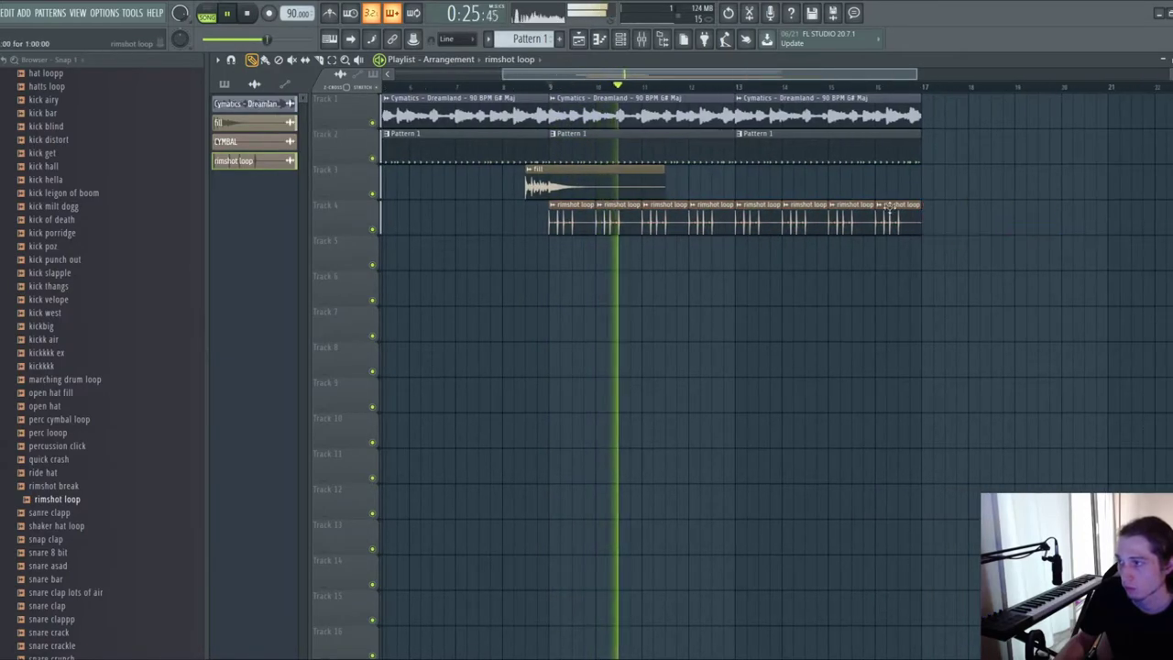
- Delete all rimshot loop clips from Track 4 and remove the rimshot loop channel
{"action": "double_click", "coordinate": [779, 222]}
{"action": "left_click_drag", "start_coordinate": [527, 188], "coordinate": [526, 197]}
{"action": "right_click", "coordinate": [718, 283]}
{"action": "scroll", "coordinate": [679, 275], "scroll_direction": "down", "scroll_amount": 2}
{"action": "double_click", "coordinate": [649, 223]}
{"action": "right_click", "coordinate": [741, 297]}
{"action": "scroll", "coordinate": [696, 317], "scroll_direction": "down", "scroll_amount": 1}
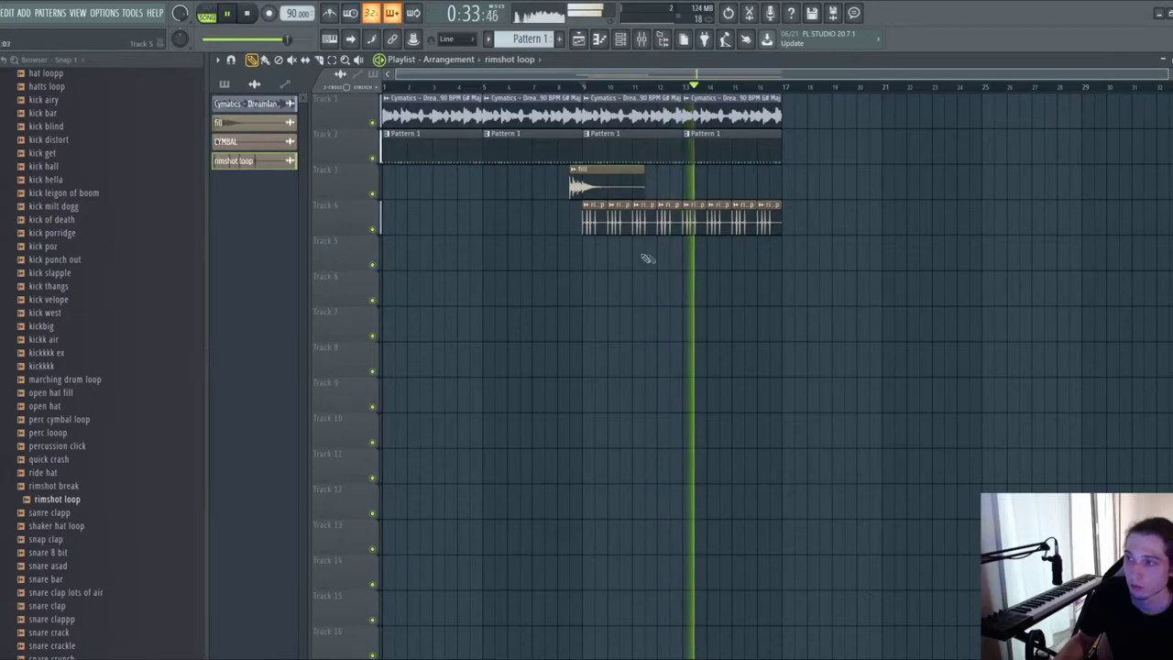
{"action": "right_click", "coordinate": [592, 218]}
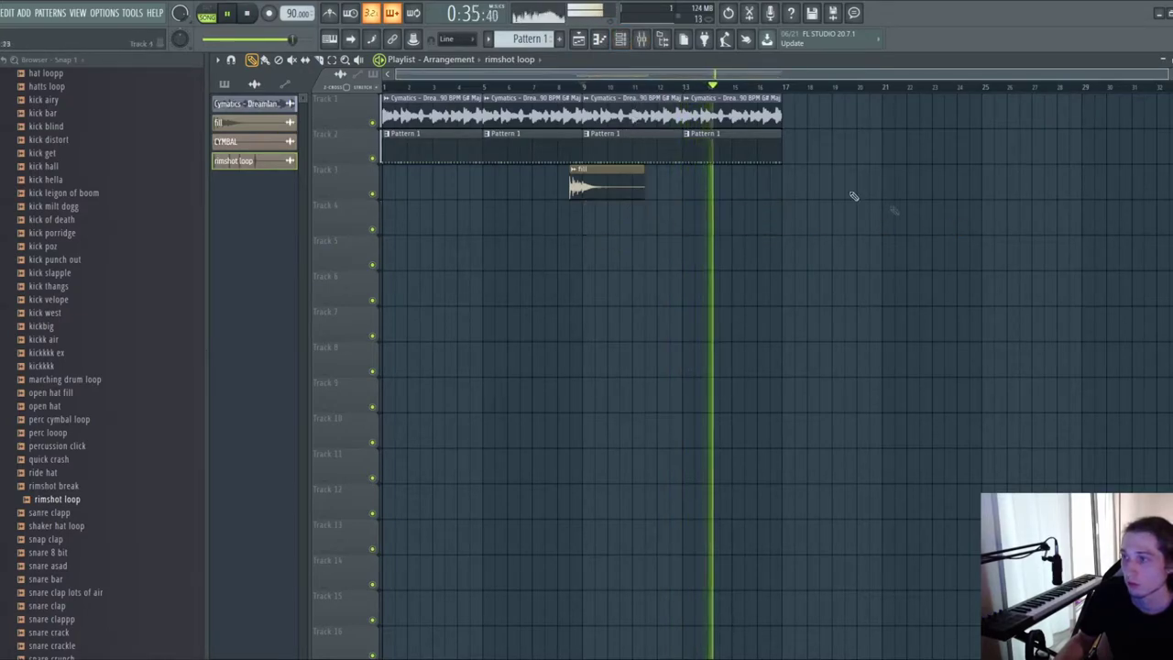
{"action": "left_click", "coordinate": [641, 39]}
{"action": "left_click", "coordinate": [622, 40]}
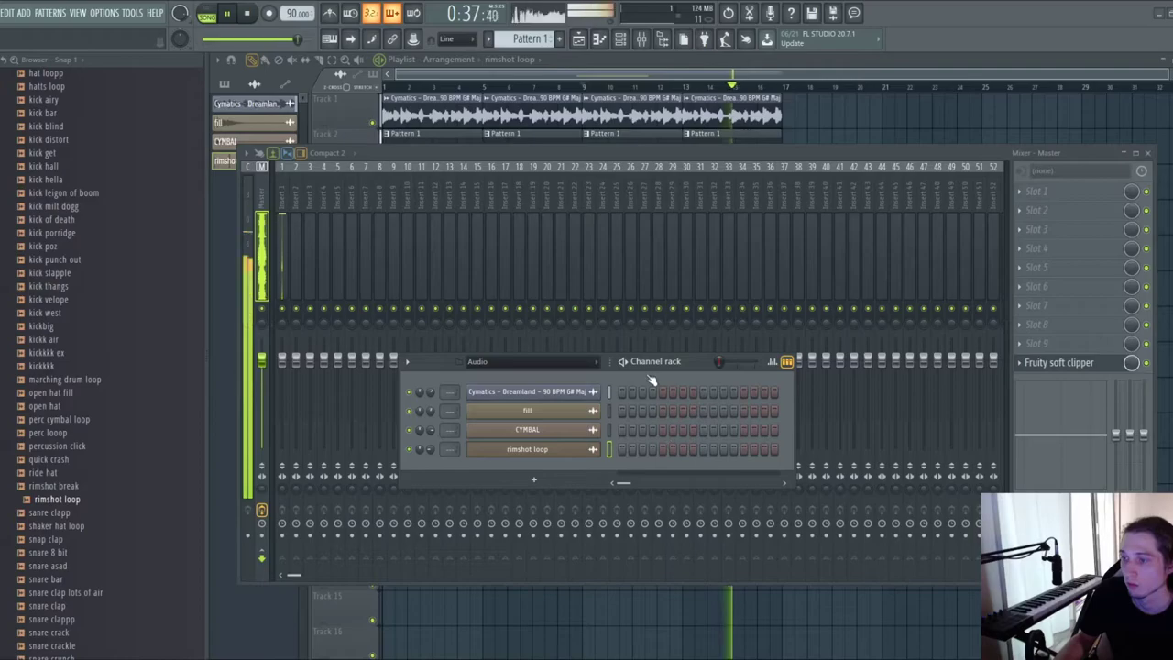
{"action": "key", "text": "alt+Delete"}
- Show all channels and move the Cymatics Dreamland loop channel below the open hat fill channel
{"action": "scroll", "coordinate": [490, 369], "scroll_direction": "up", "scroll_amount": 1}
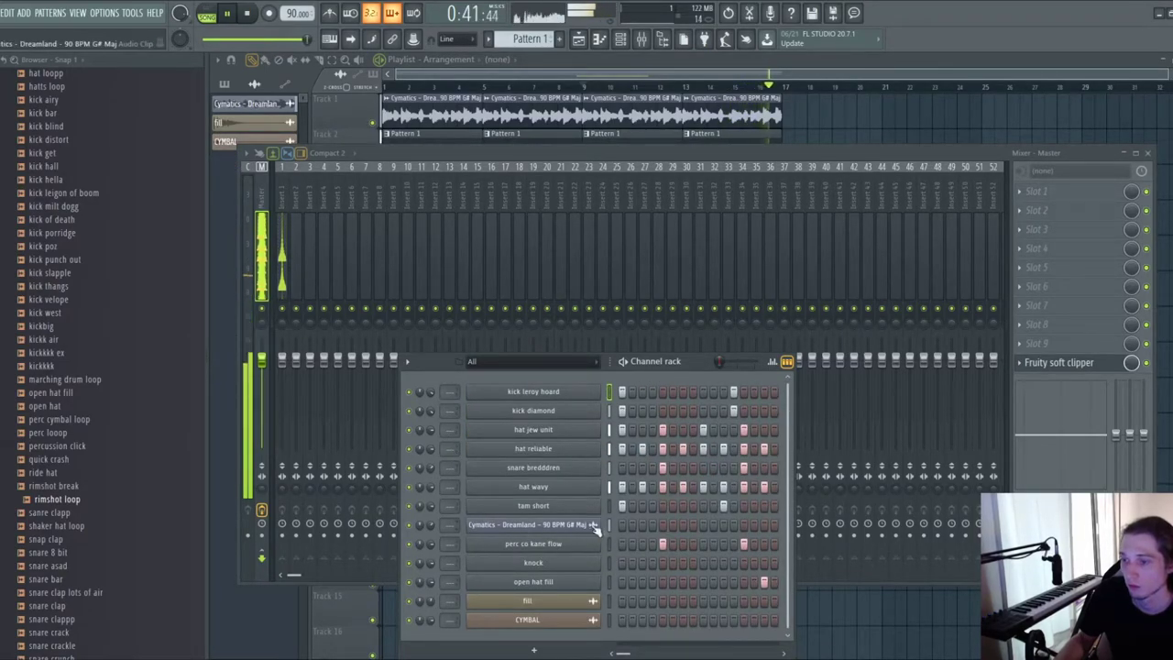
{"action": "key", "text": "alt+Down"}
{"action": "key", "text": "alt+Down"}
{"action": "key", "text": "alt+Down"}
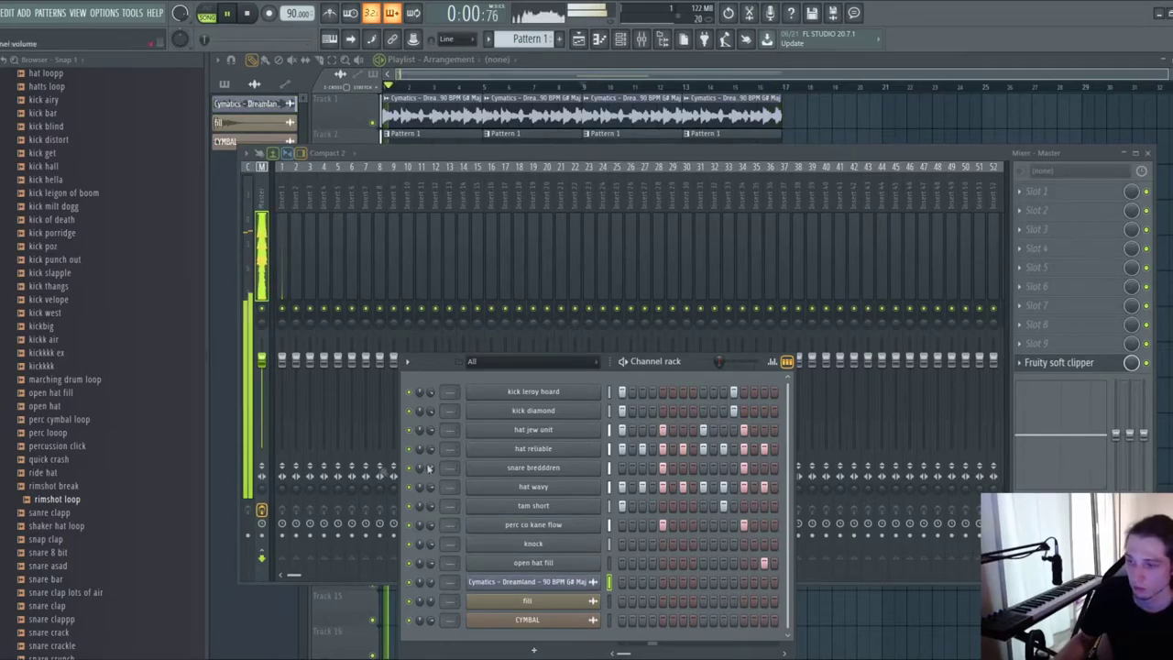
- Add the snare roll loop sample as a channel and place C5 hits on beats 2 and 4 of all four bars
{"action": "scroll", "coordinate": [133, 481], "scroll_direction": "down", "scroll_amount": 13}
{"action": "left_click", "coordinate": [87, 194]}
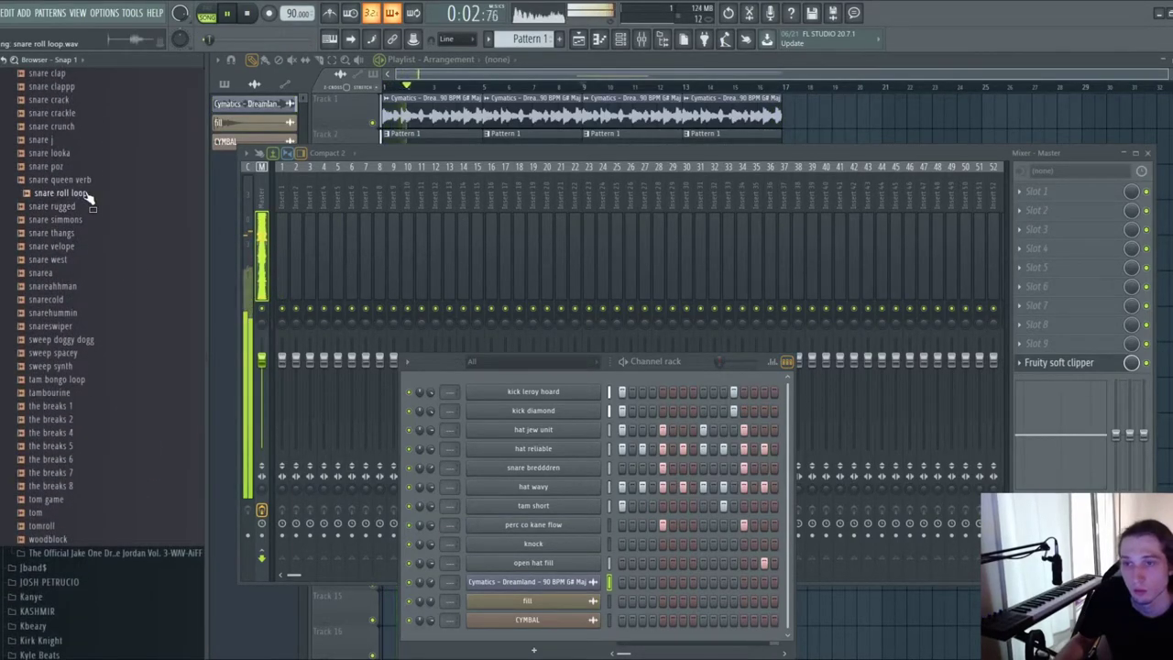
{"action": "left_click_drag", "start_coordinate": [534, 396], "coordinate": [535, 392]}
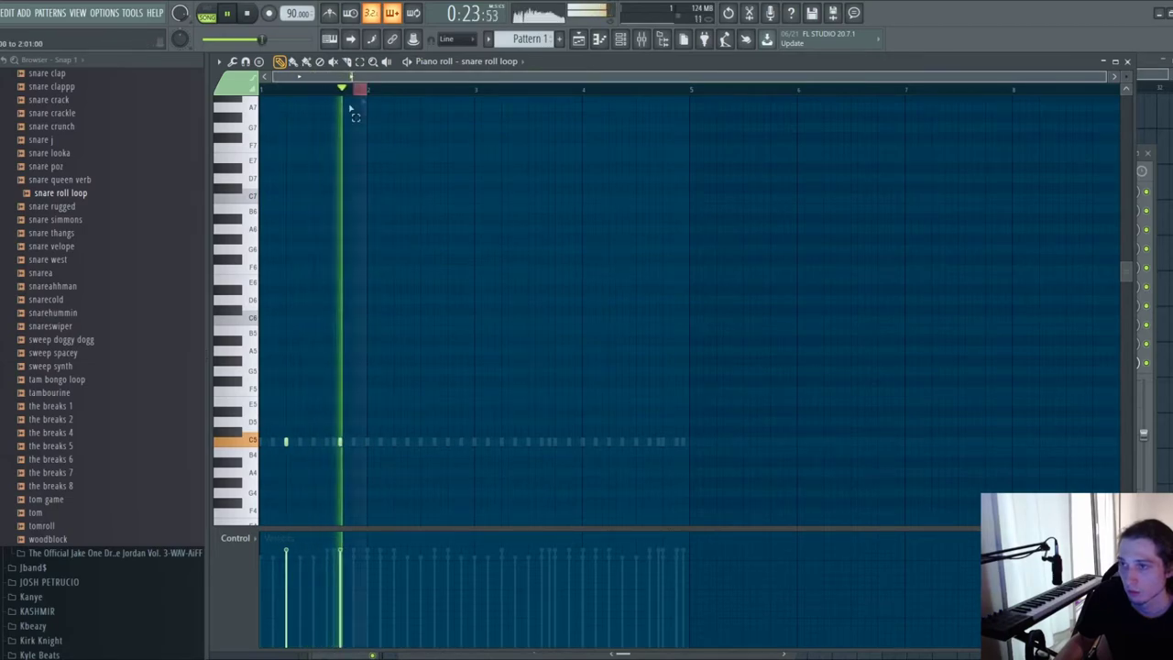
{"action": "left_click", "coordinate": [620, 40]}
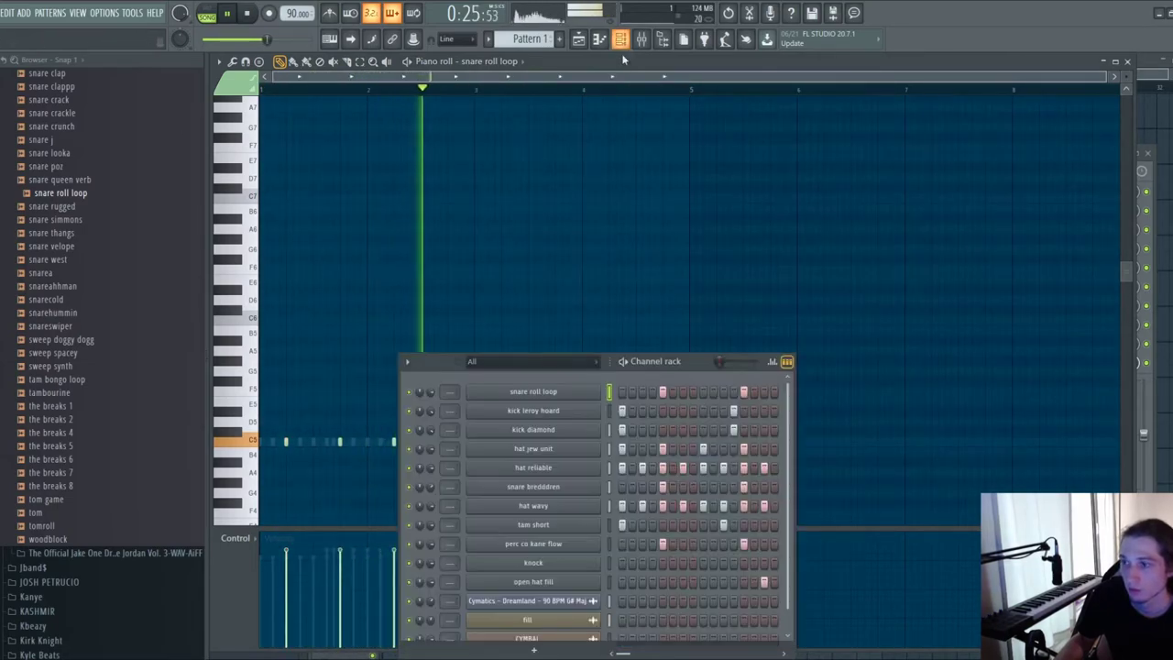
- Shorten the snare roll loop sample to its first hit with the length and fade-out controls, and check its volume envelope
{"action": "left_click", "coordinate": [543, 392]}
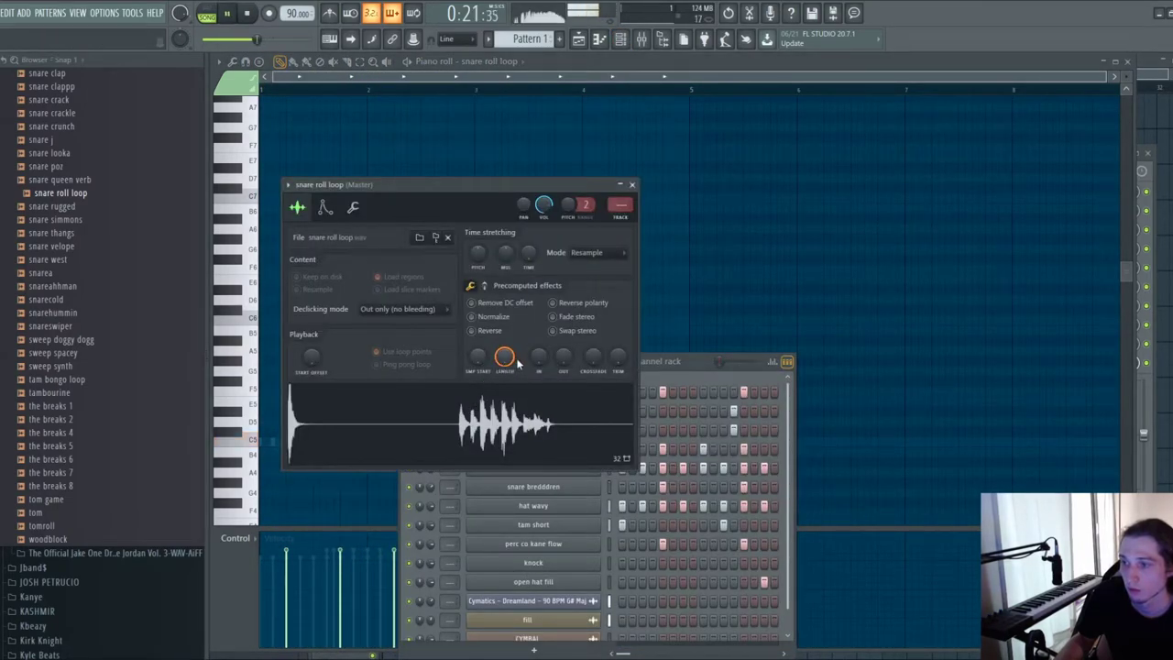
{"action": "left_click_drag", "start_coordinate": [564, 363], "coordinate": [564, 294]}
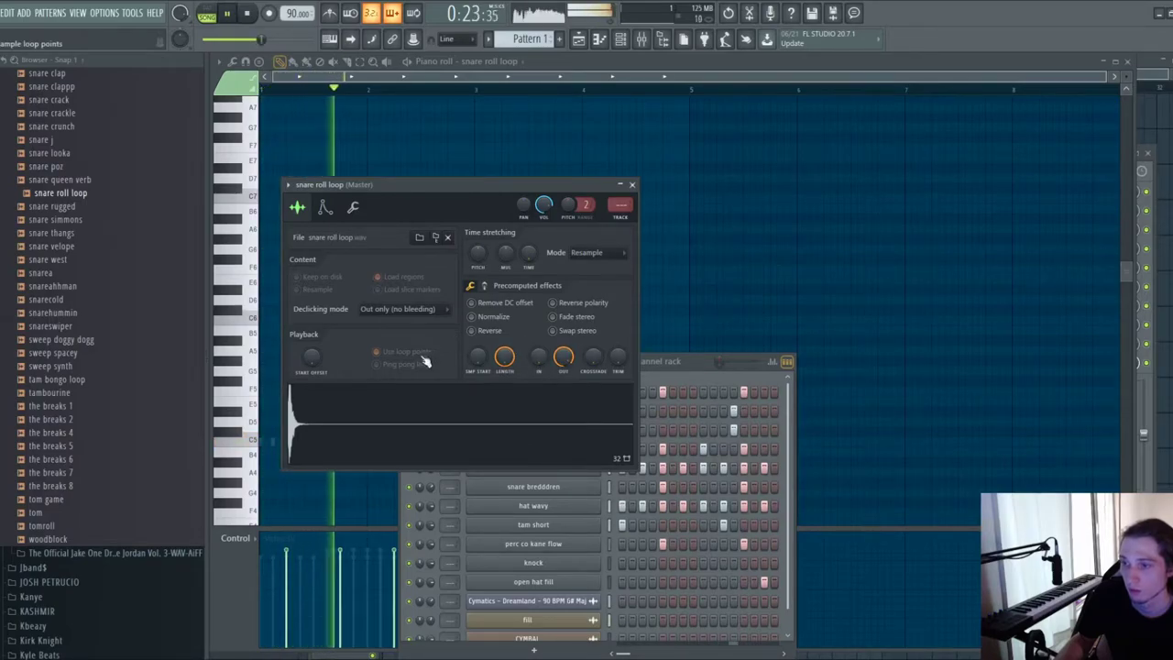
{"action": "left_click", "coordinate": [325, 207]}
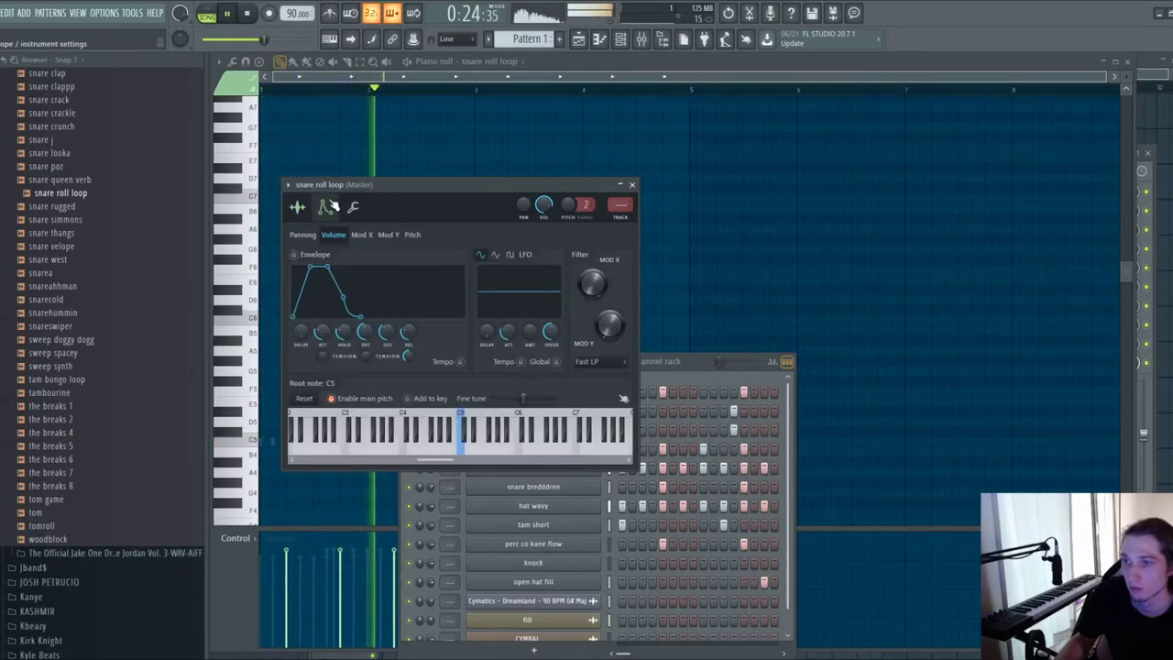
{"action": "left_click", "coordinate": [631, 184]}
- Review the arrangement and channels, playing back the time selection from bar 5 to bar 13
{"action": "left_click", "coordinate": [578, 39]}
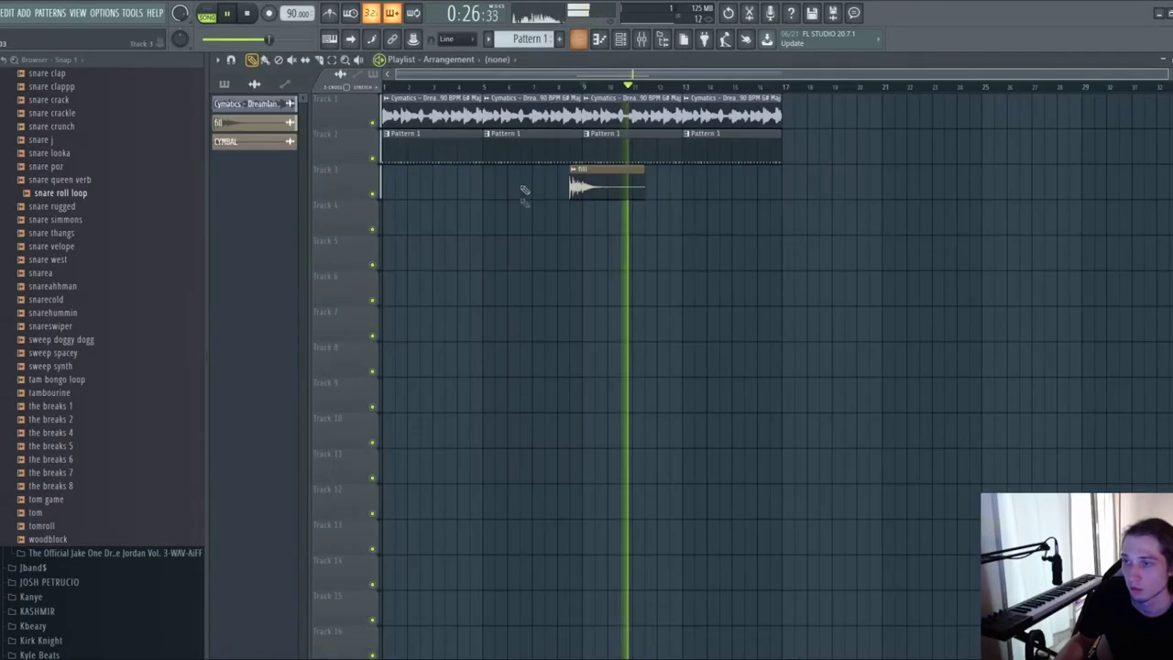
{"action": "left_click", "coordinate": [619, 39]}
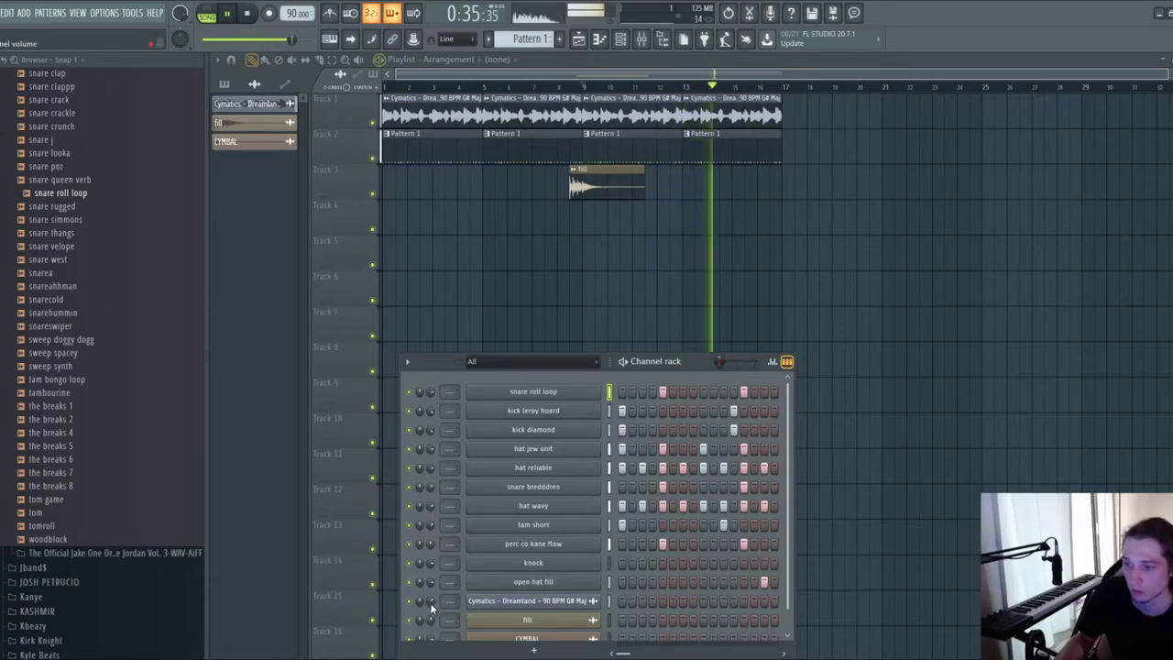
{"action": "key", "text": "F6"}
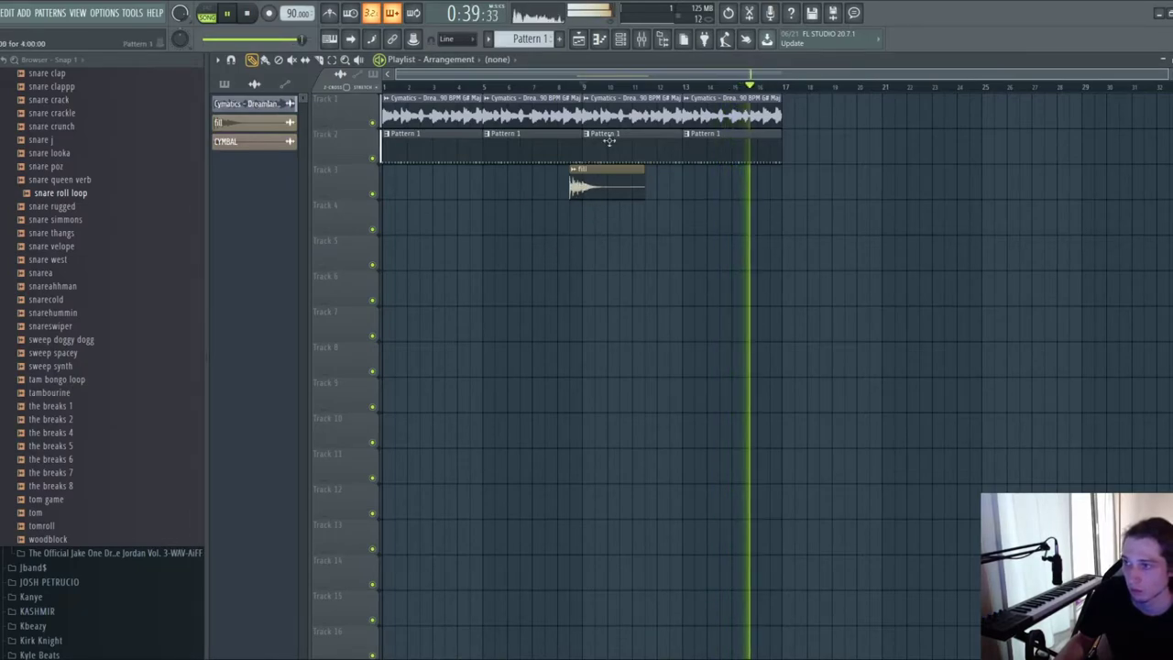
{"action": "left_click_drag", "start_coordinate": [683, 95], "coordinate": [485, 96]}
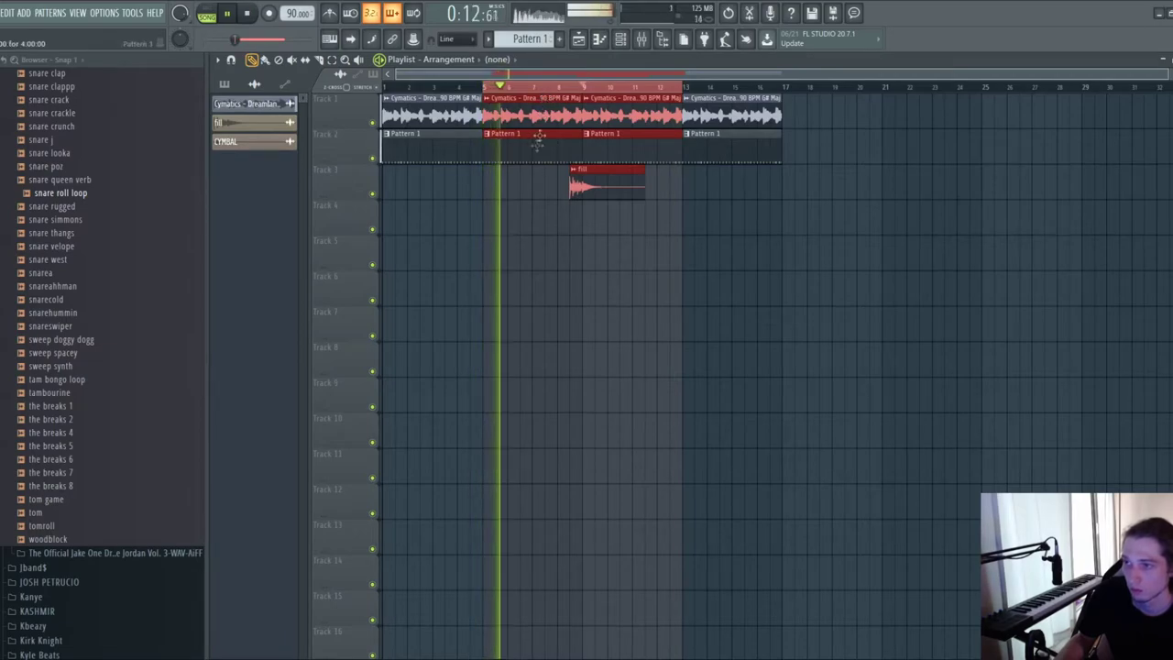
{"action": "left_click", "coordinate": [528, 192], "text": "ctrl"}
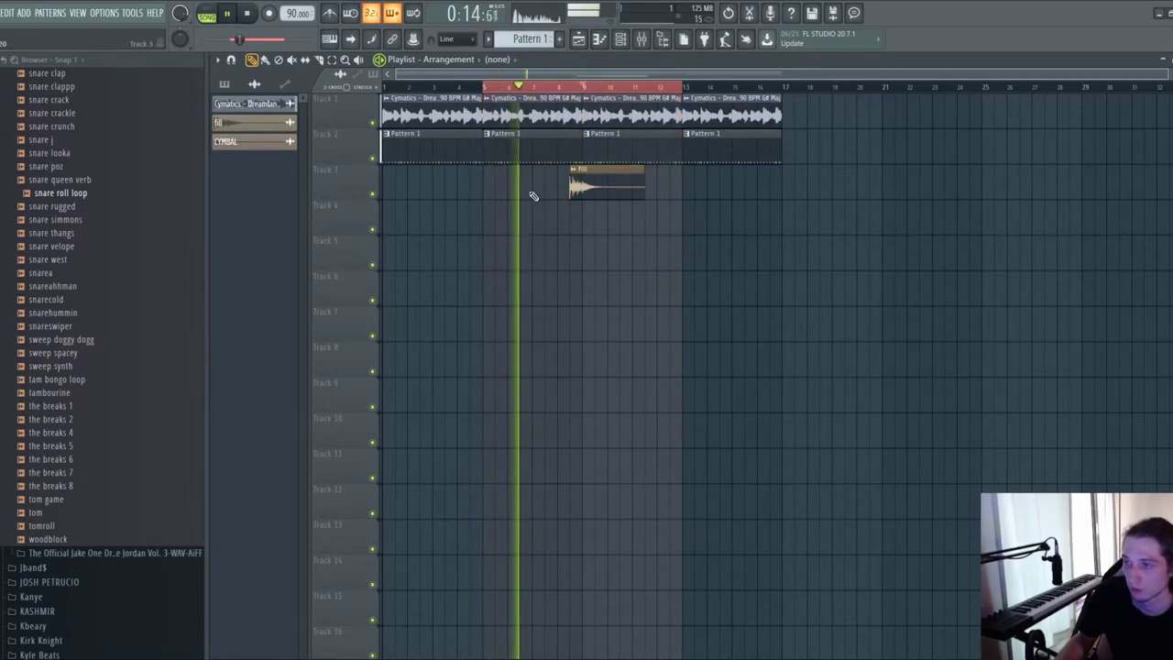
{"action": "left_click", "coordinate": [534, 90], "text": "ctrl"}
- Delete the first Pattern 1 clip from Track 2 so the drums start at bar 5
{"action": "scroll", "coordinate": [494, 225], "scroll_direction": "up", "scroll_amount": 5}
{"action": "left_click", "coordinate": [705, 179]}
{"action": "scroll", "coordinate": [503, 244], "scroll_direction": "down", "scroll_amount": 5}
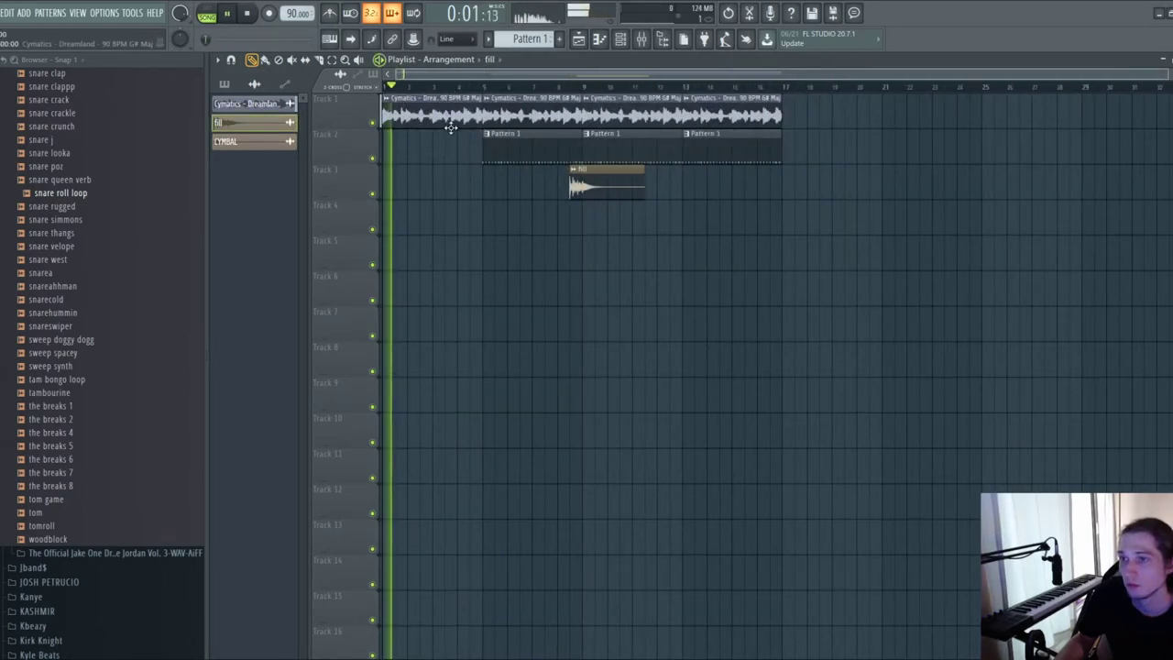
- Create a Master volume automation clip on Track 4 that rises from a lowered start to a point at bar 5
{"action": "key", "text": "F9"}
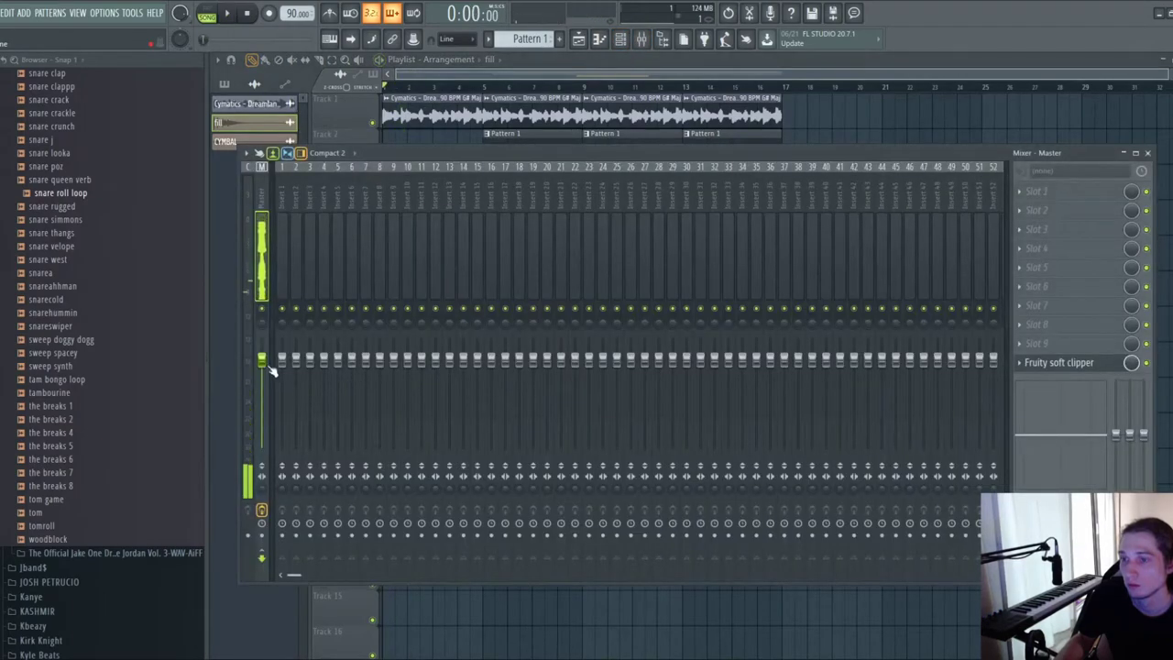
{"action": "key", "text": "F9"}
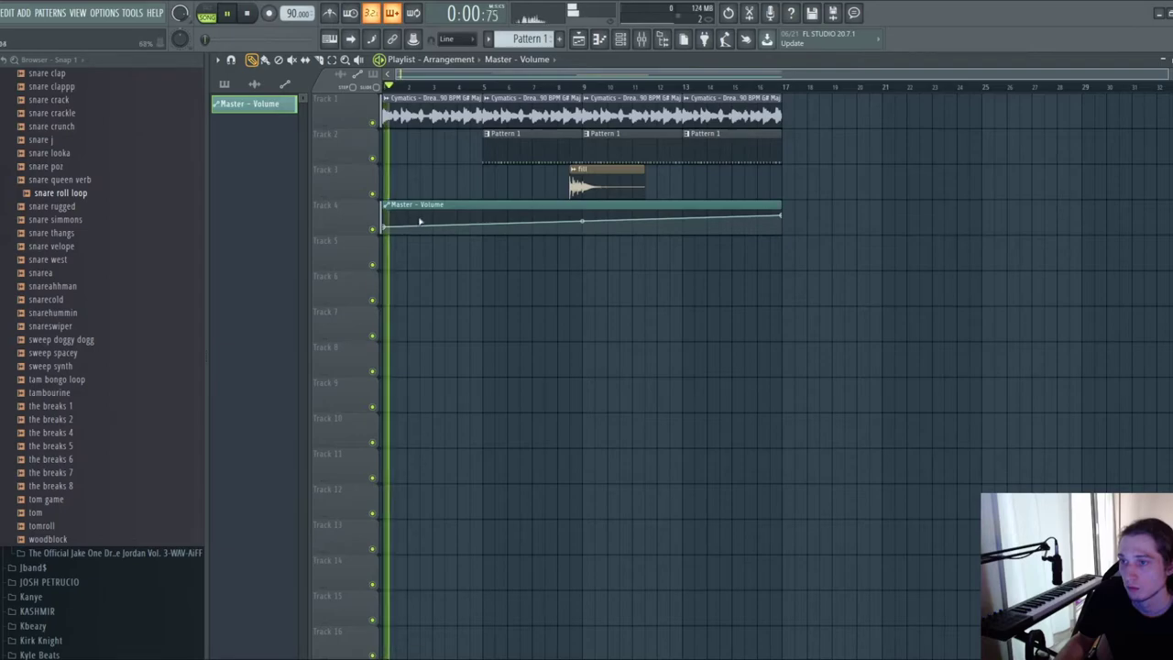
{"action": "right_click", "coordinate": [490, 217]}
{"action": "left_click_drag", "start_coordinate": [432, 219], "coordinate": [393, 230]}
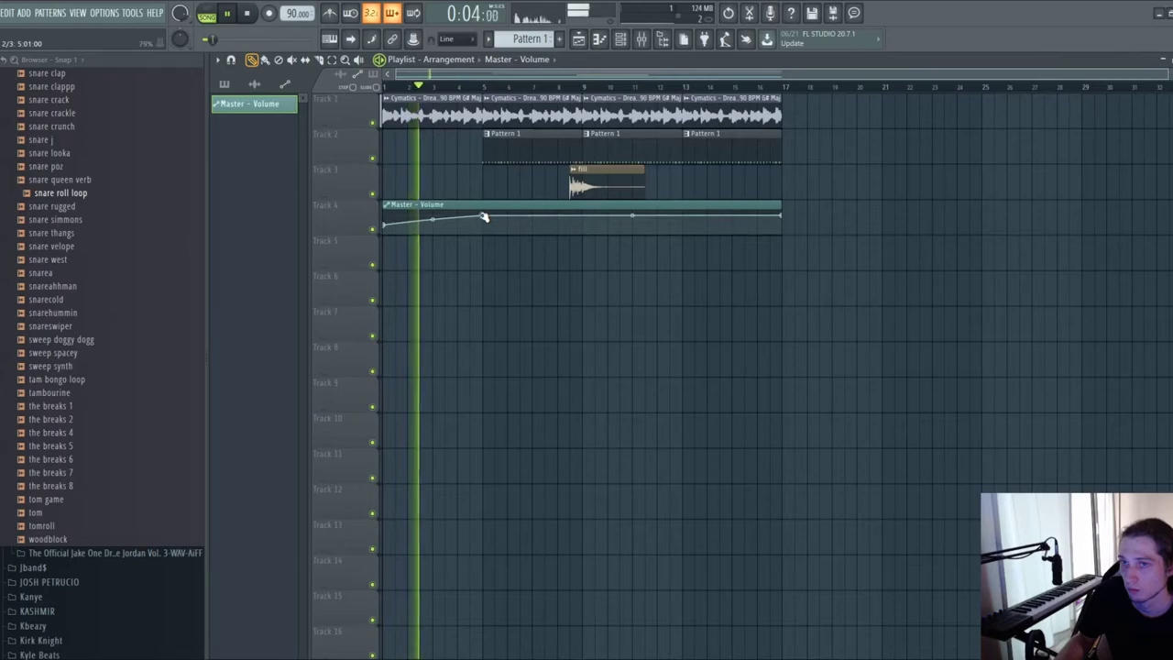
- Reset the tension of the Master volume ramp so it rises in a straight line to bar 5
{"action": "scroll", "coordinate": [486, 220], "scroll_direction": "up", "scroll_amount": 4}
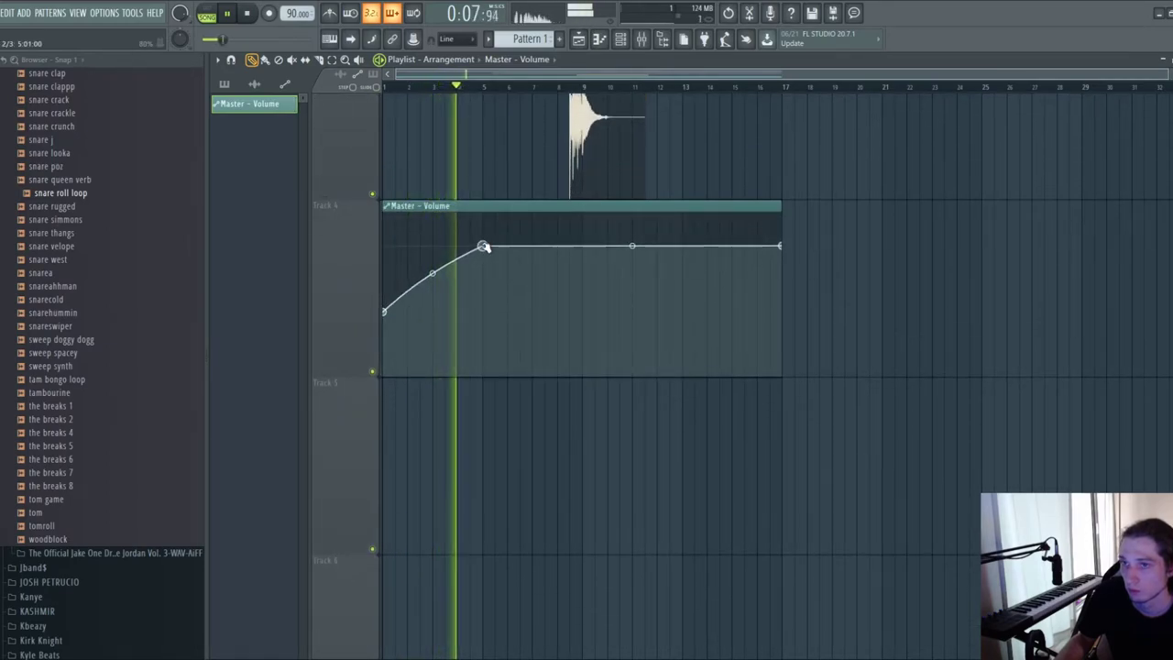
{"action": "right_click", "coordinate": [433, 269]}
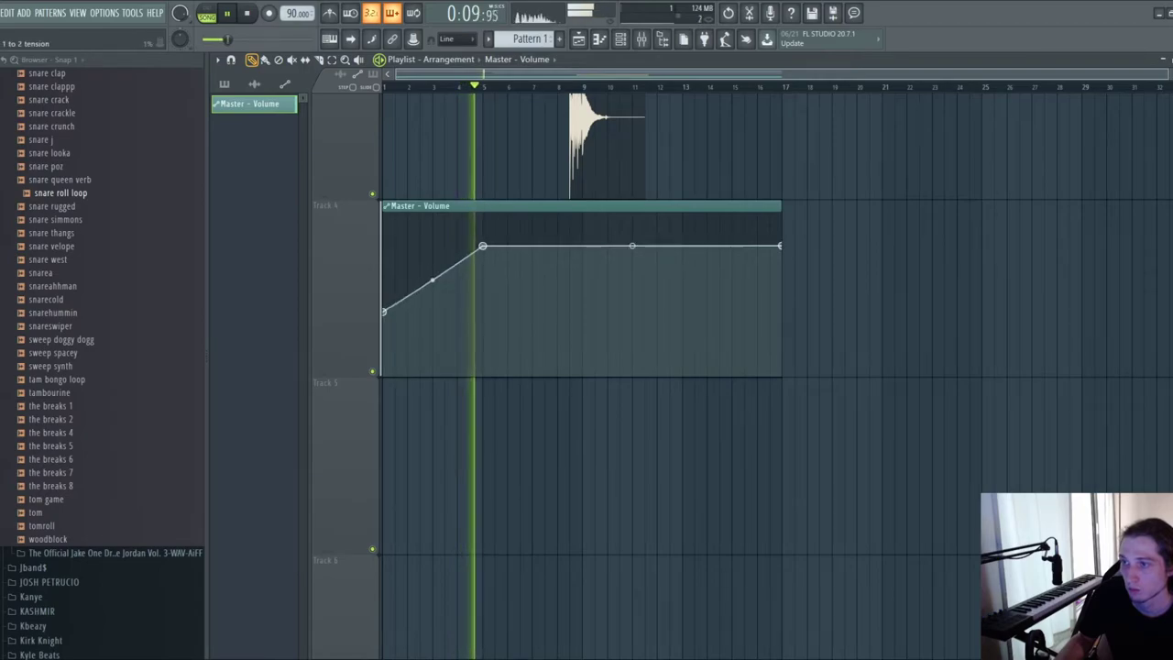
{"action": "scroll", "coordinate": [489, 149], "scroll_direction": "down", "scroll_amount": 5}
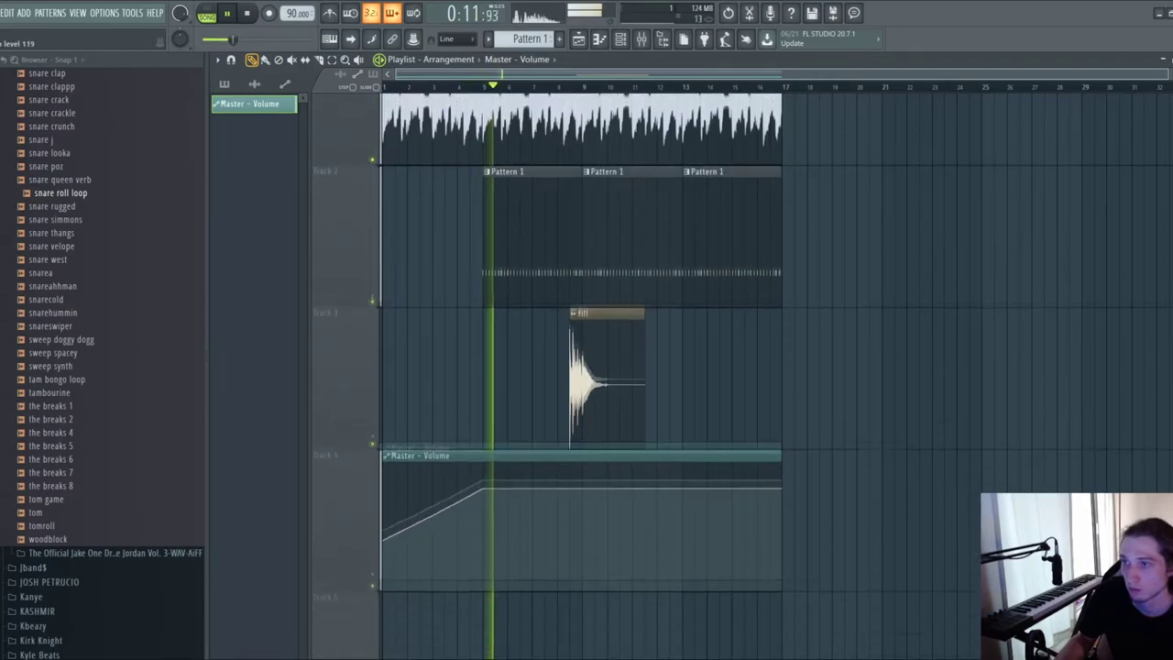
{"action": "key", "text": "space"}
{"action": "scroll", "coordinate": [478, 197], "scroll_direction": "up", "scroll_amount": 3}
{"action": "left_click_drag", "start_coordinate": [734, 76], "coordinate": [694, 77]}
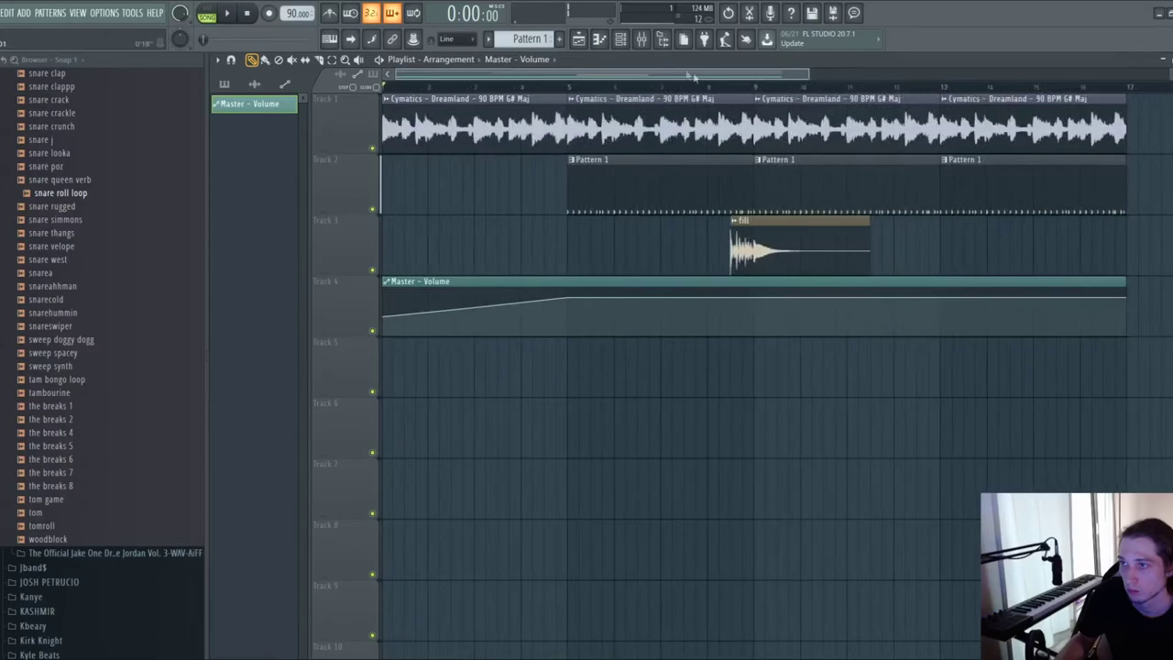
- Load dblue.TapeStop in the Master's first effect slot and create an automation clip for its mix level
{"action": "key", "text": "F9"}
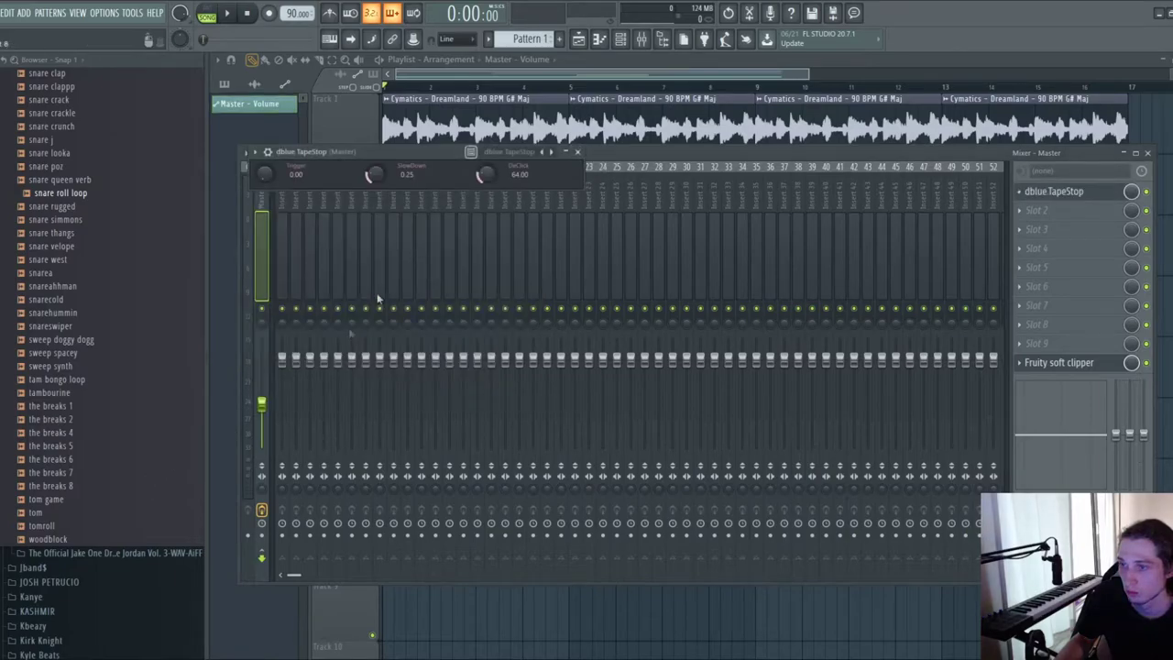
{"action": "right_click", "coordinate": [1132, 194]}
{"action": "left_click", "coordinate": [1142, 272]}
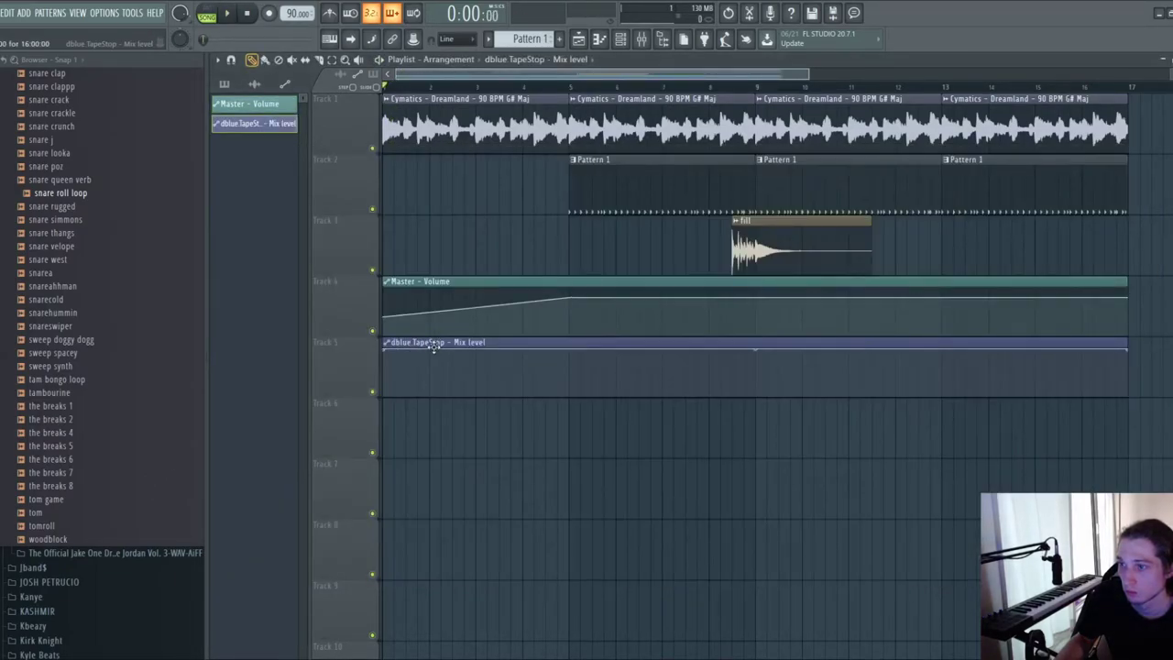
- Shape the TapeStop mix level automation to zero, with a full-level spike only on the last beat before bar 5
{"action": "left_click_drag", "start_coordinate": [385, 350], "coordinate": [386, 402]}
{"action": "right_click", "coordinate": [547, 395]}
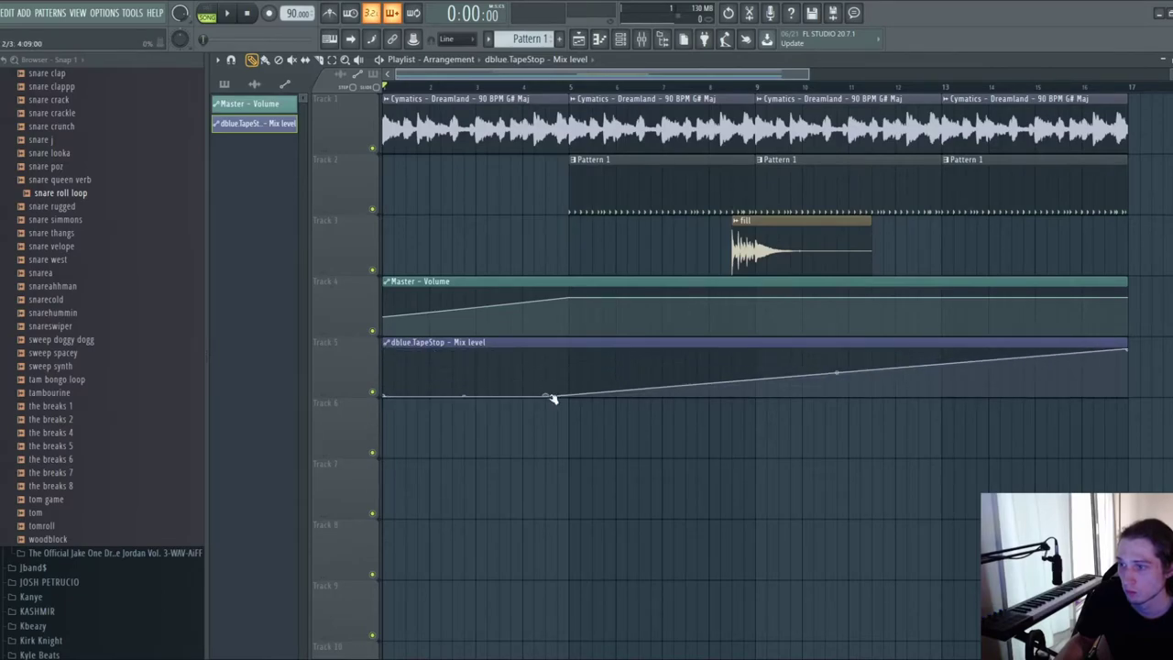
{"action": "key", "text": "space"}
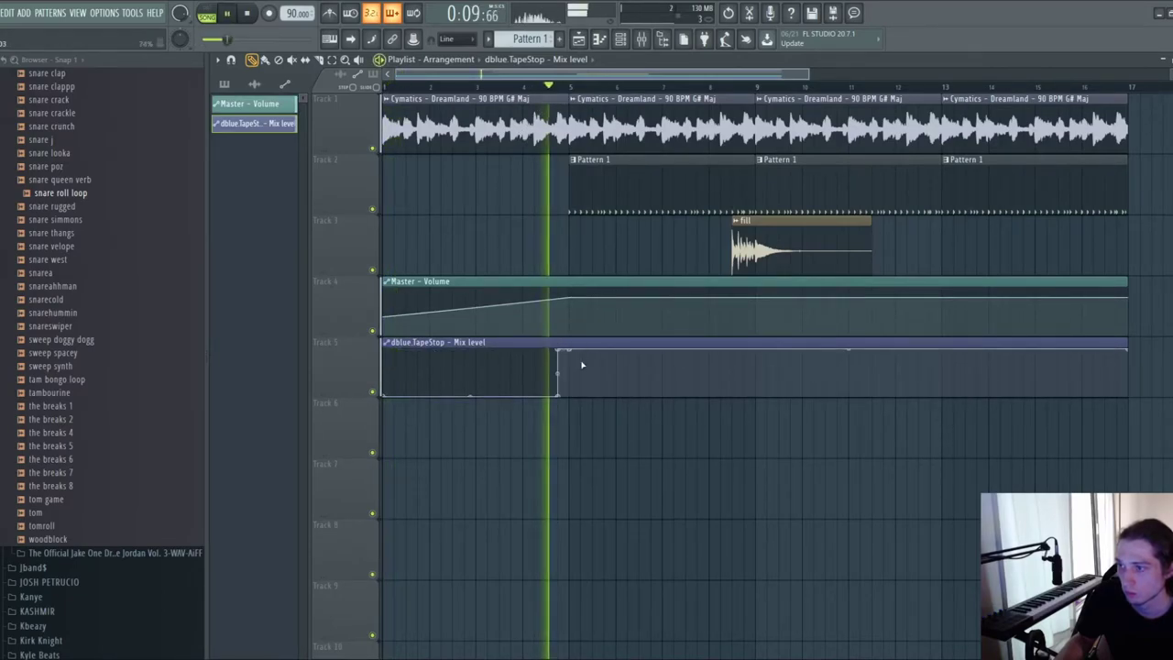
{"action": "key", "text": "space"}
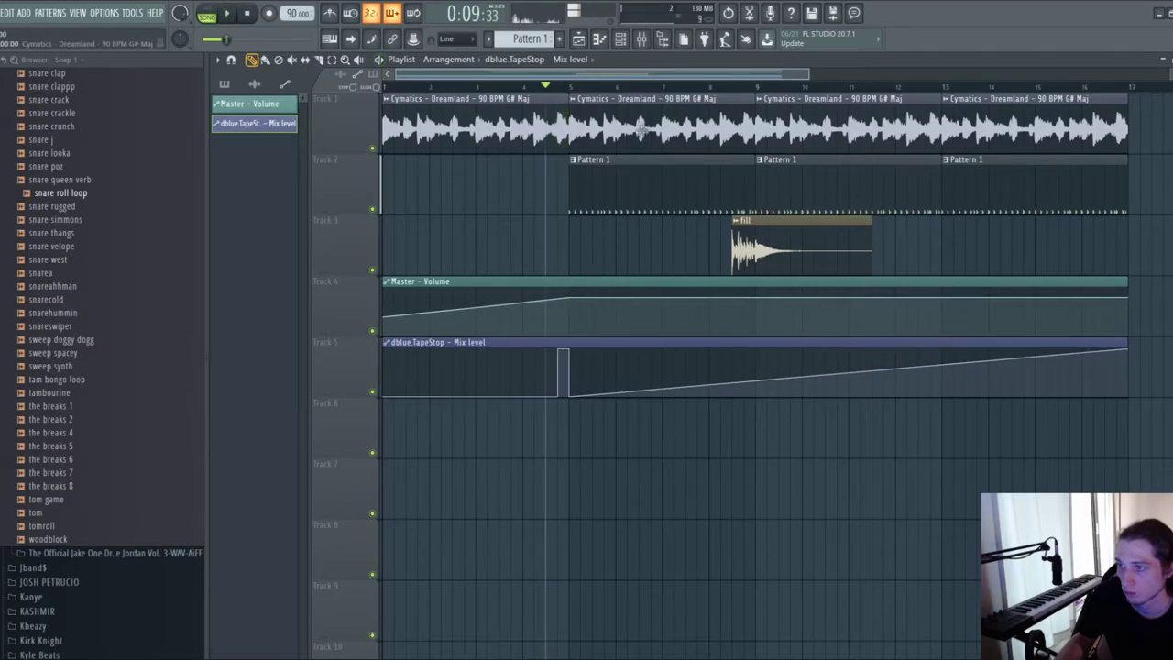
- Set the dblue.TapeStop Trigger to 0.35 and play back the transition into bar 5
{"action": "left_click", "coordinate": [642, 39]}
{"action": "left_click", "coordinate": [1063, 195]}
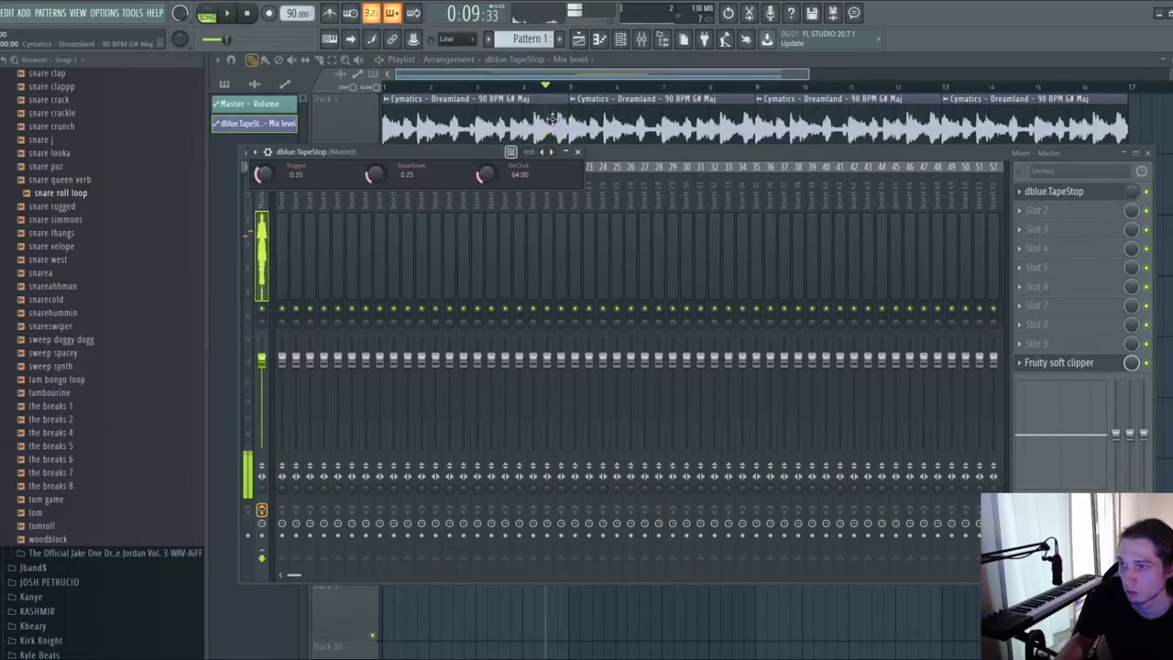
{"action": "left_click", "coordinate": [556, 87]}
{"action": "key", "text": "space"}
{"action": "key", "text": "space"}
- Set the dblue.TapeStop SlowDown to 0.13 and Trigger to 0.48, and replay the end of bar 4
{"action": "left_click", "coordinate": [643, 39]}
{"action": "key", "text": "space"}
{"action": "key", "text": "space"}
{"action": "left_click", "coordinate": [1057, 192]}
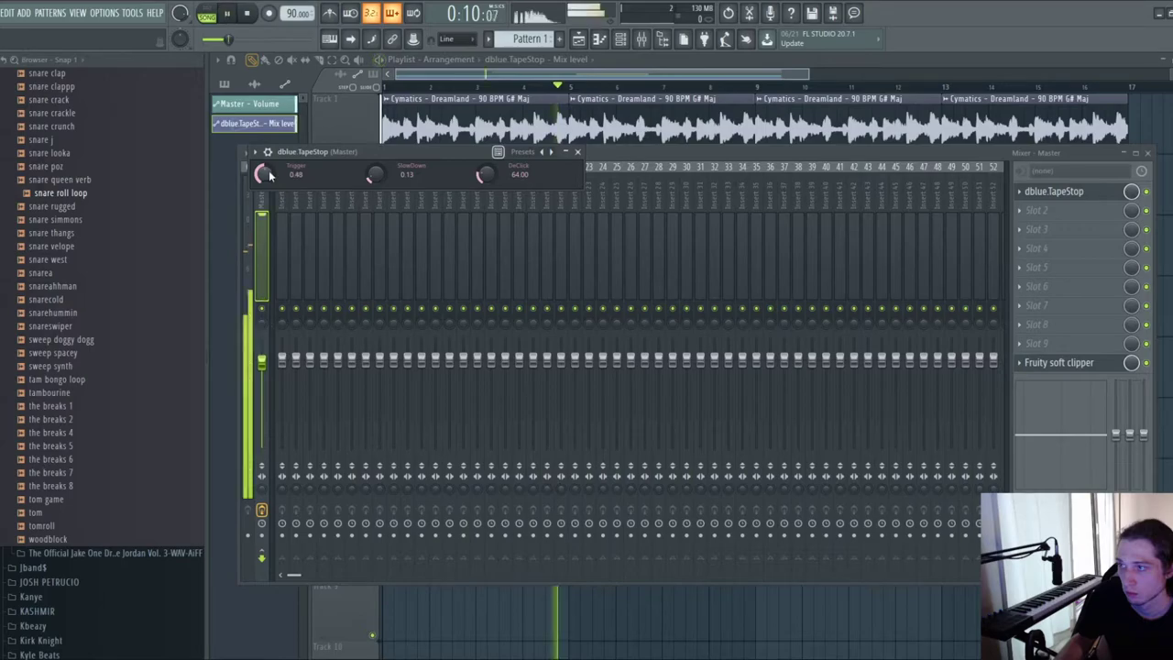
{"action": "left_click", "coordinate": [560, 88]}
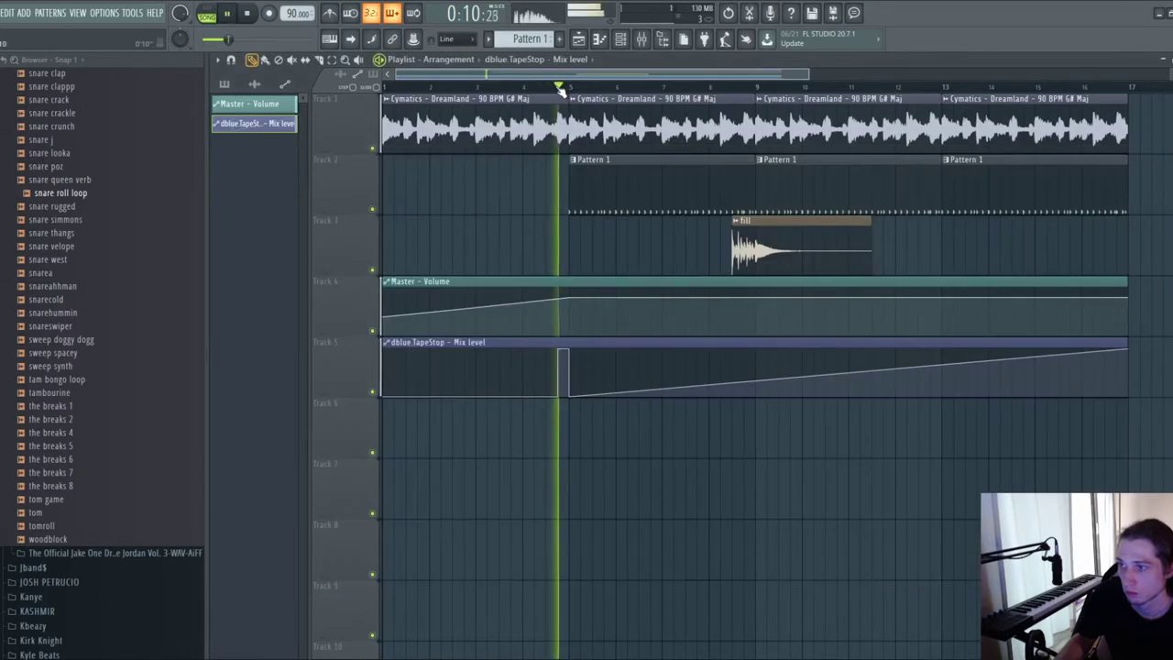
- Raise the dblue.TapeStop Trigger to 0.53 and play back the last beats of bar 4
{"action": "left_click", "coordinate": [642, 40]}
{"action": "left_click", "coordinate": [1102, 199]}
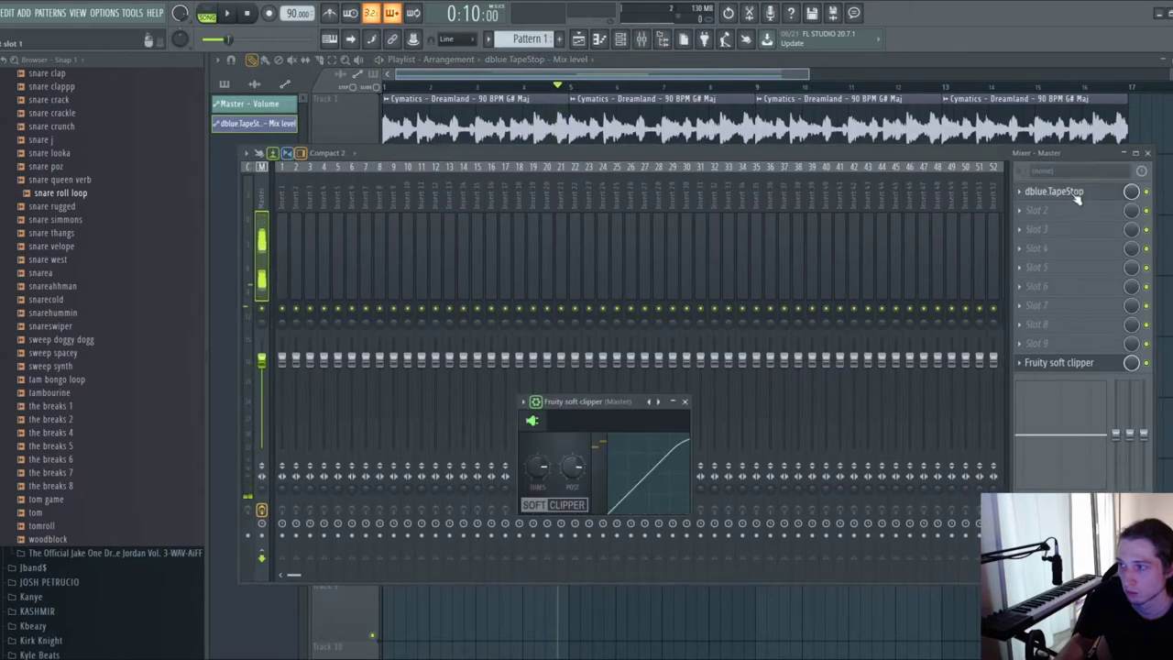
{"action": "key", "text": "space"}
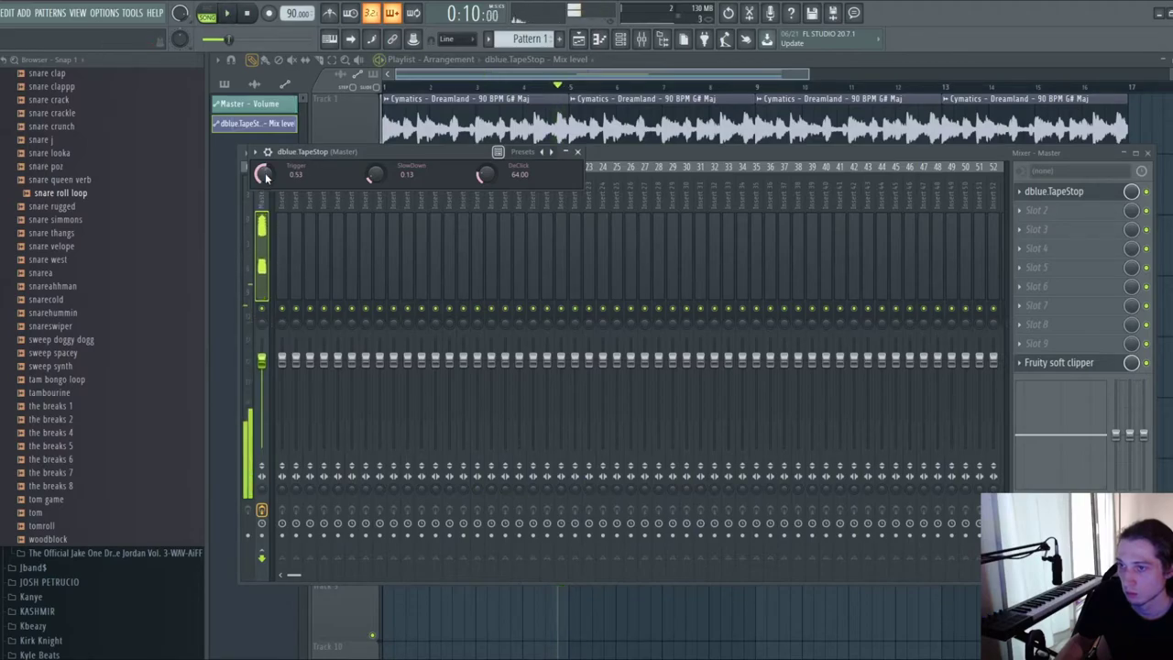
{"action": "left_click", "coordinate": [541, 86]}
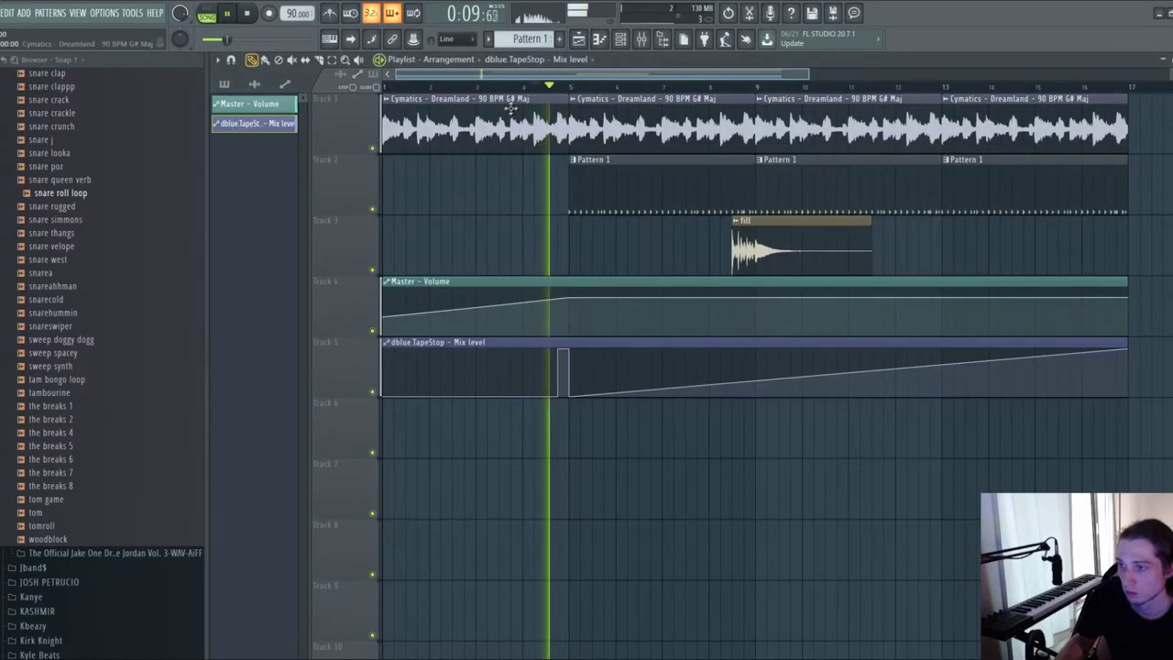
{"action": "left_click", "coordinate": [527, 86]}
- Turn the dblue.TapeStop mix level up to full on the Master track
{"action": "left_click", "coordinate": [641, 40]}
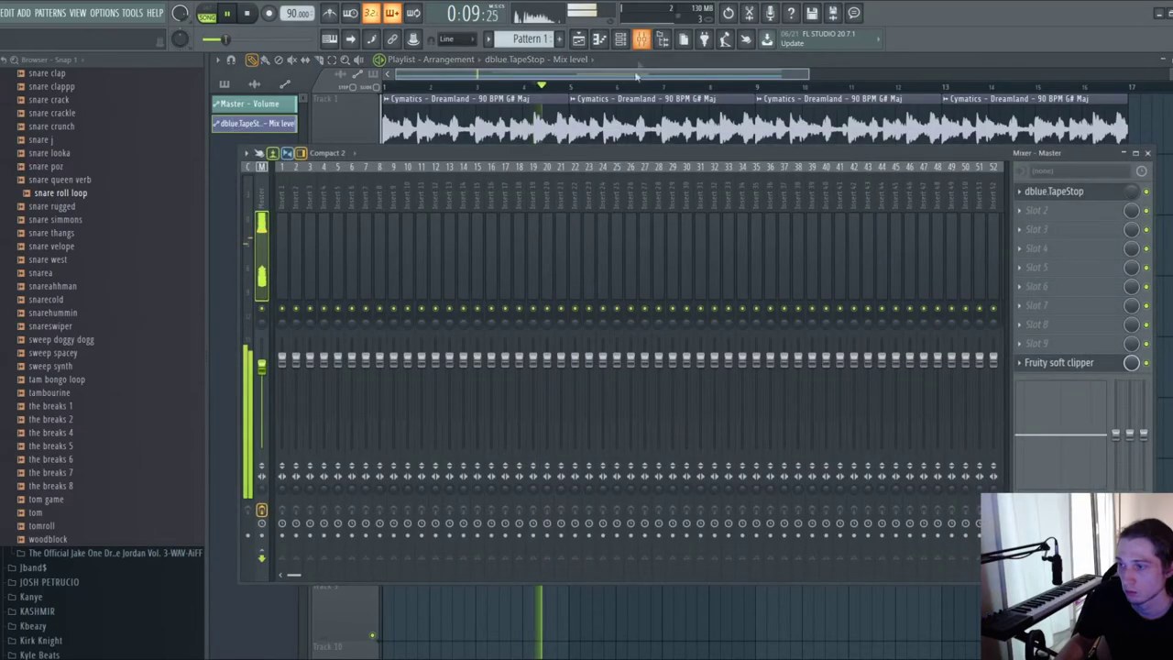
{"action": "left_click", "coordinate": [1054, 191]}
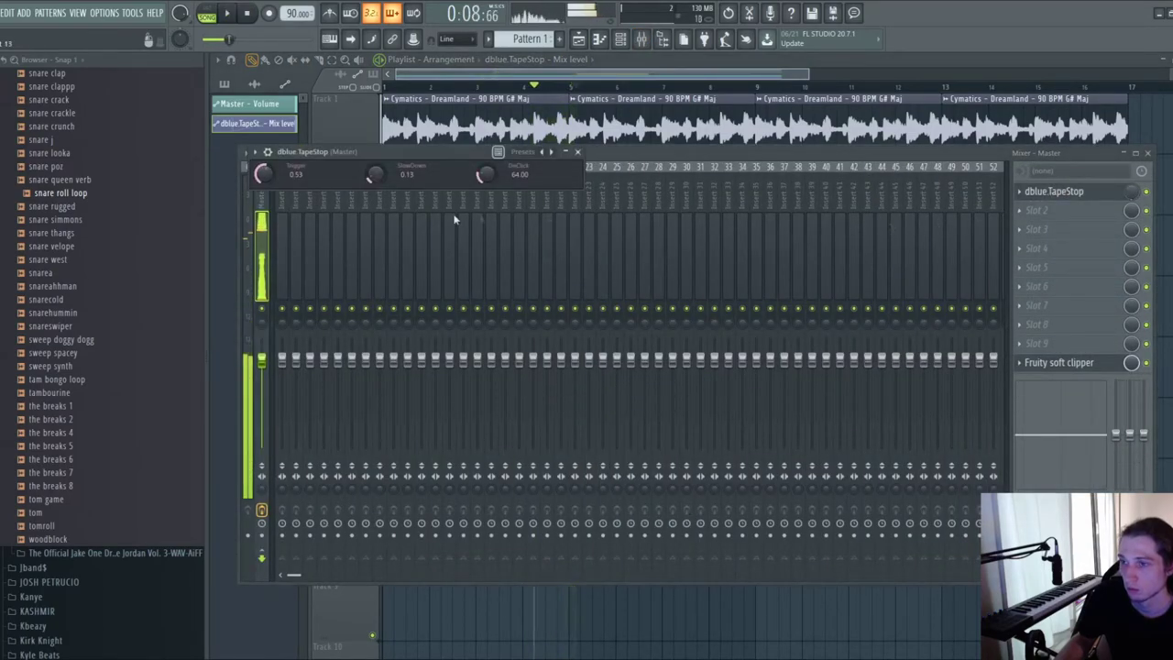
{"action": "key", "text": "space"}
{"action": "left_click_drag", "start_coordinate": [1132, 193], "coordinate": [1132, 170]}
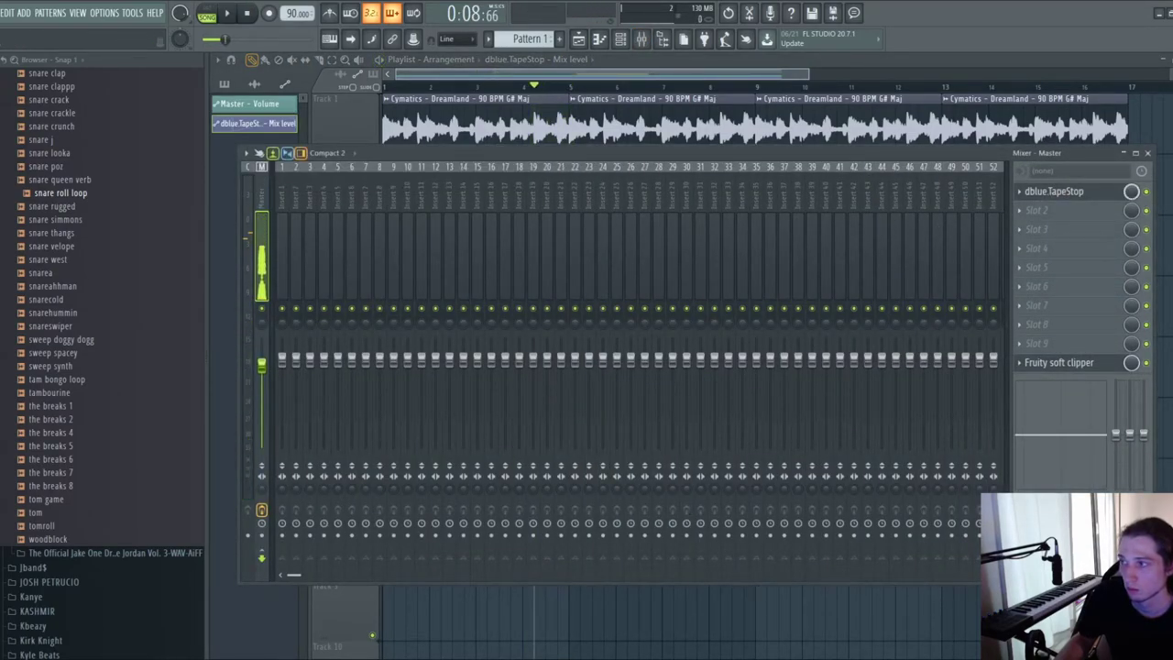
{"action": "left_click", "coordinate": [1148, 153]}
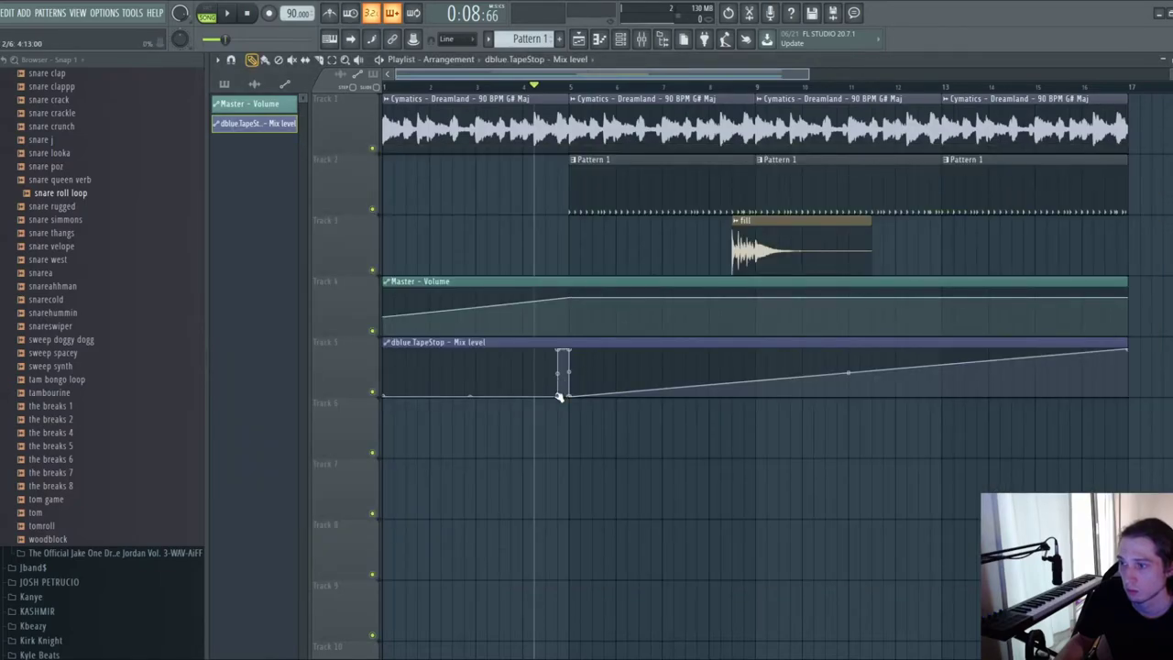
- Delete the dblue.TapeStop mix level automation from Track 5 and from the project
{"action": "left_click_drag", "start_coordinate": [558, 396], "coordinate": [562, 351]}
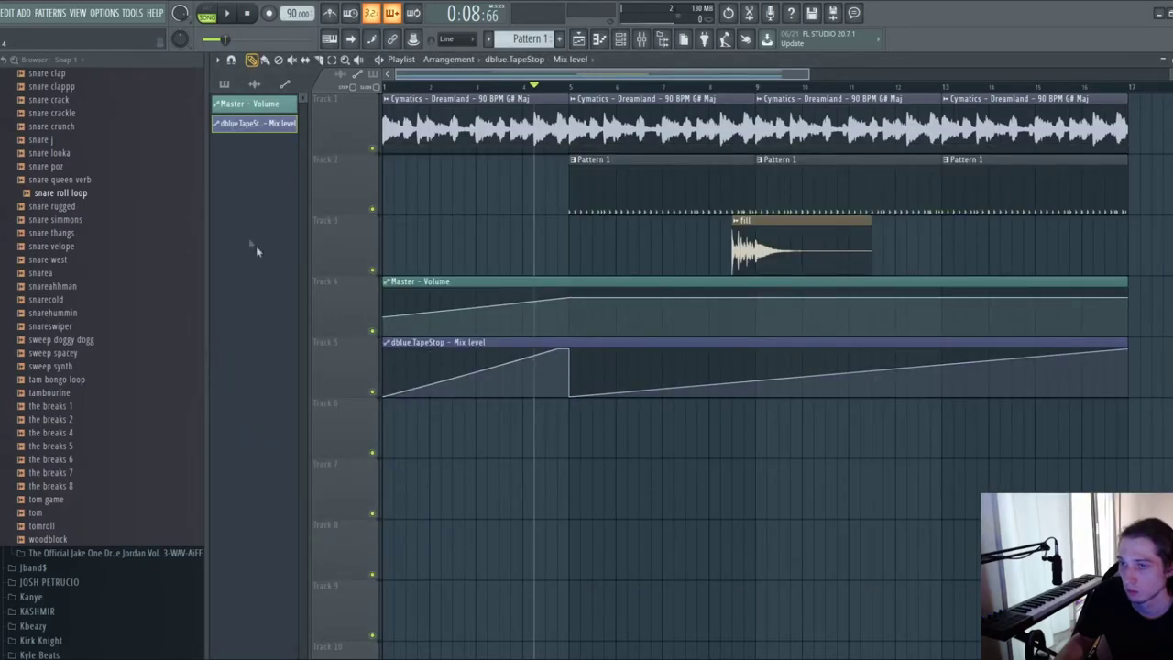
{"action": "right_click", "coordinate": [461, 347]}
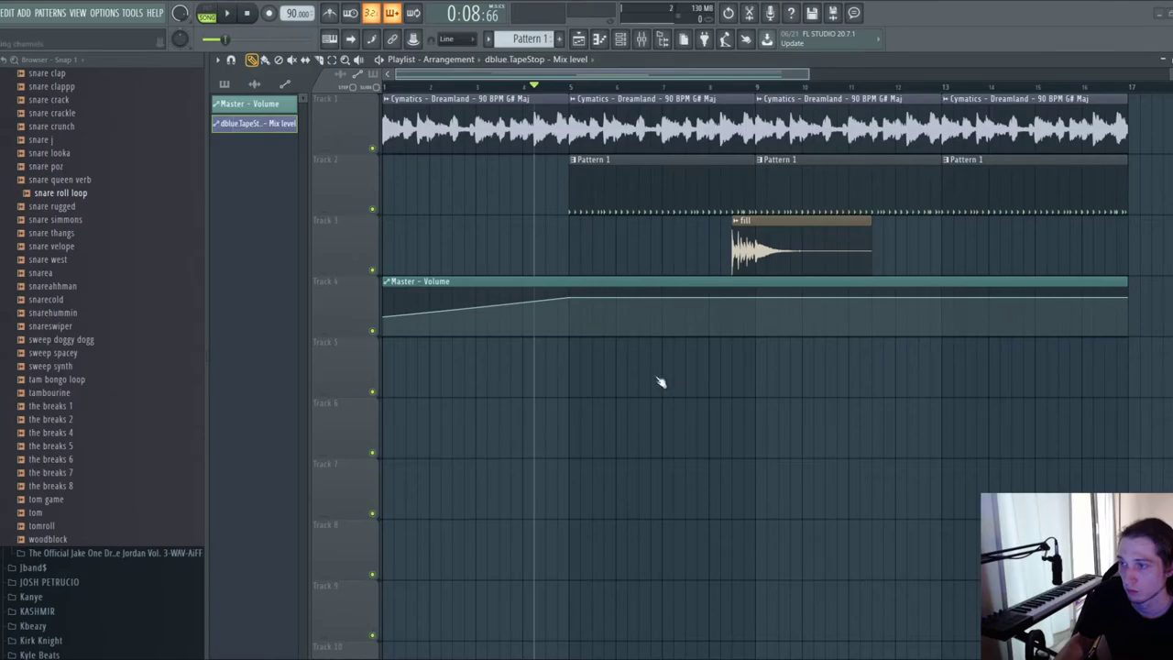
- Create an automation clip for the dblue.TapeStop Trigger on the Master track
{"action": "left_click", "coordinate": [652, 42]}
{"action": "key", "text": "space"}
{"action": "key", "text": "space"}
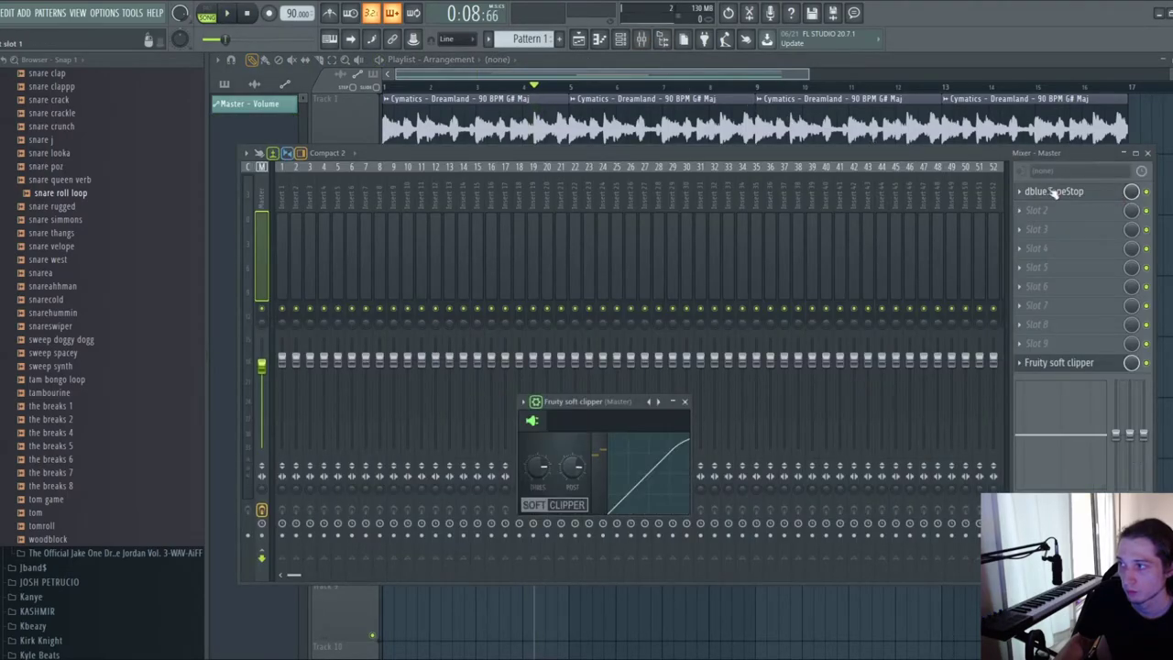
{"action": "left_click", "coordinate": [1048, 191]}
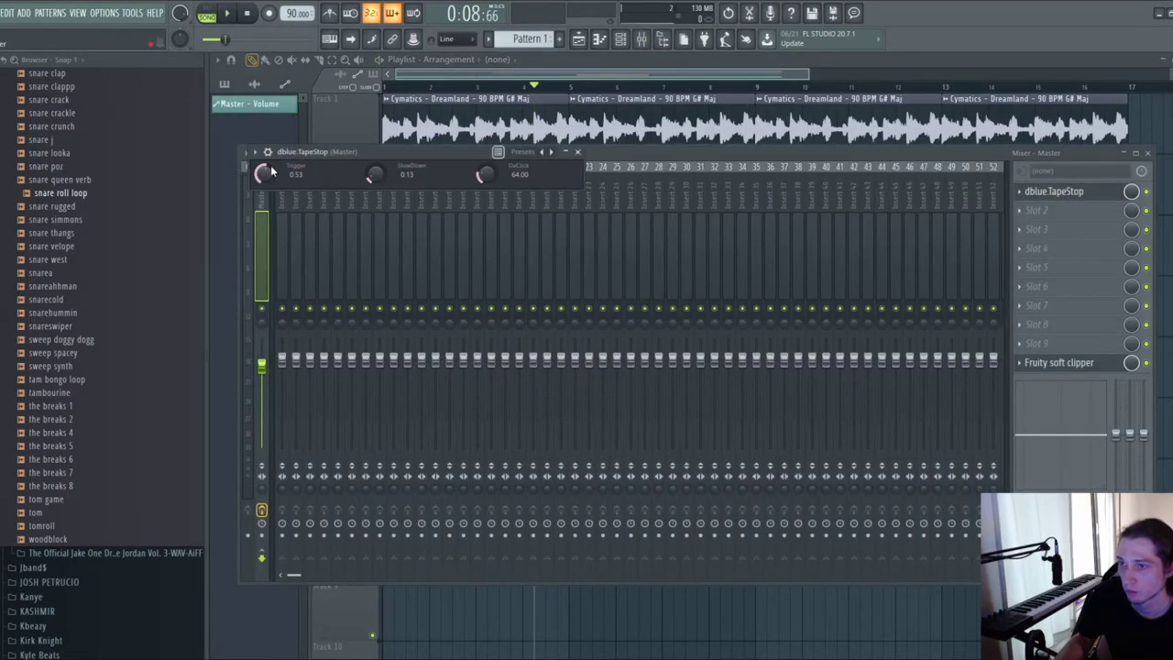
{"action": "left_click", "coordinate": [300, 245]}
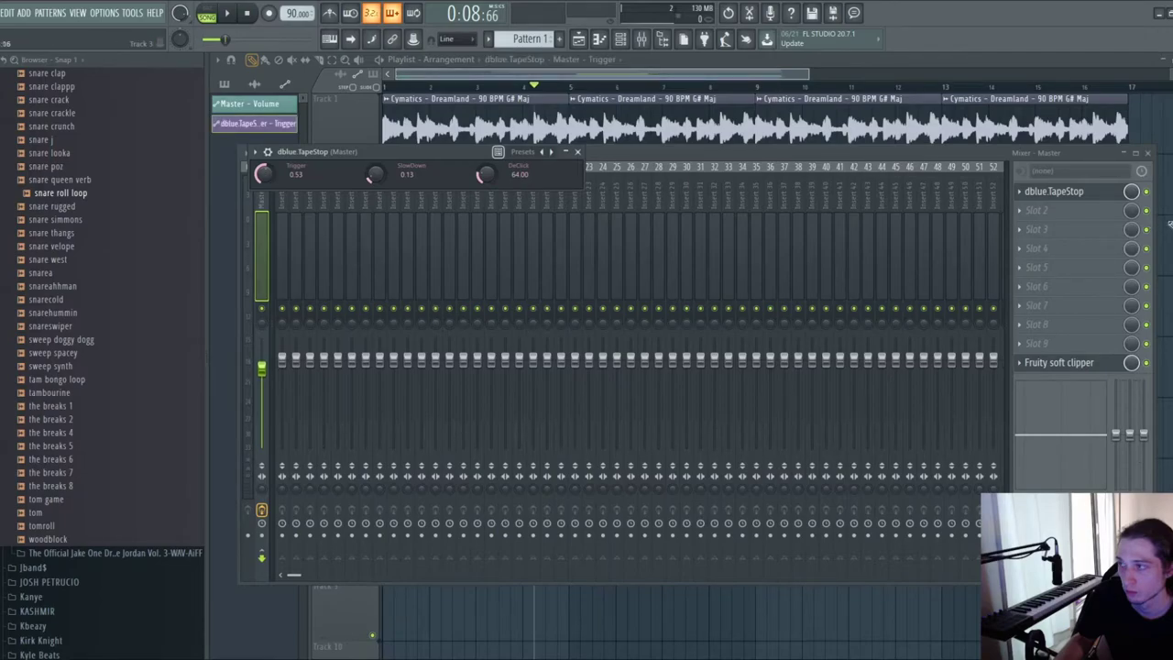
{"action": "left_click", "coordinate": [1169, 226]}
{"action": "key", "text": "space"}
{"action": "key", "text": "space"}
- Shape the Trigger automation to start at zero, jump to full around the middle of bar 4 and drop to zero at bar 5
{"action": "left_click_drag", "start_coordinate": [384, 371], "coordinate": [395, 423]}
{"action": "right_click", "coordinate": [547, 380]}
{"action": "left_click_drag", "start_coordinate": [547, 380], "coordinate": [546, 351]}
{"action": "key", "text": "space"}
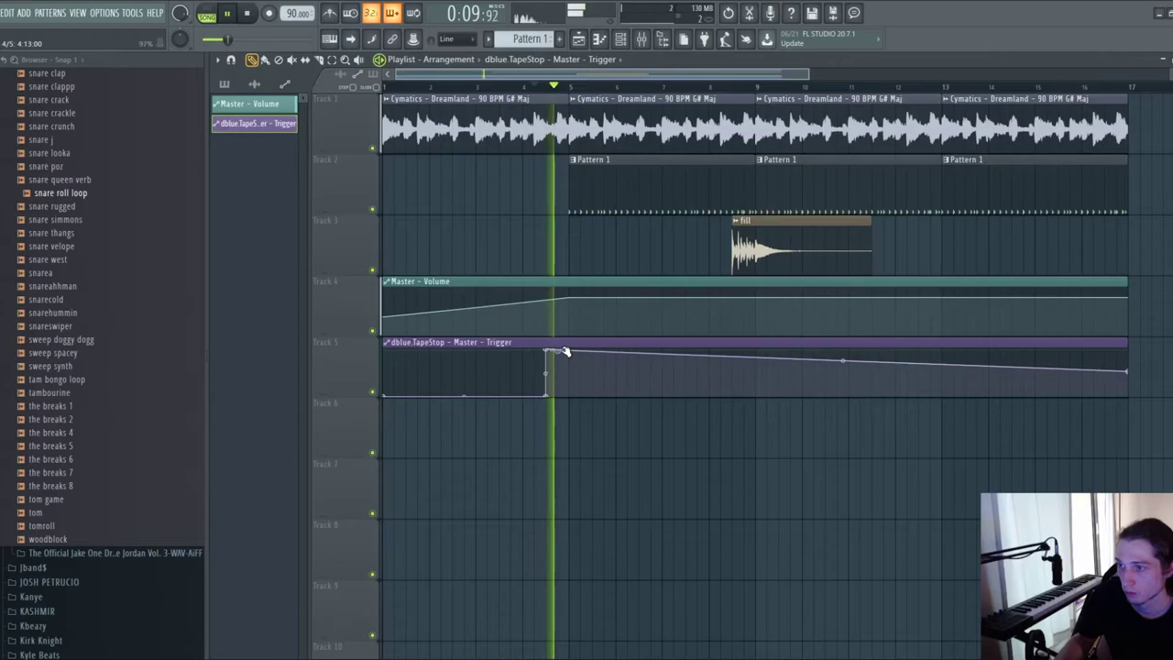
{"action": "left_click_drag", "start_coordinate": [565, 351], "coordinate": [568, 396]}
{"action": "key", "text": "space"}
- Shift the Trigger rise to the last quarter of bar 4 and lower the automation's end point to zero
{"action": "left_click_drag", "start_coordinate": [547, 350], "coordinate": [555, 348]}
{"action": "key", "text": "space"}
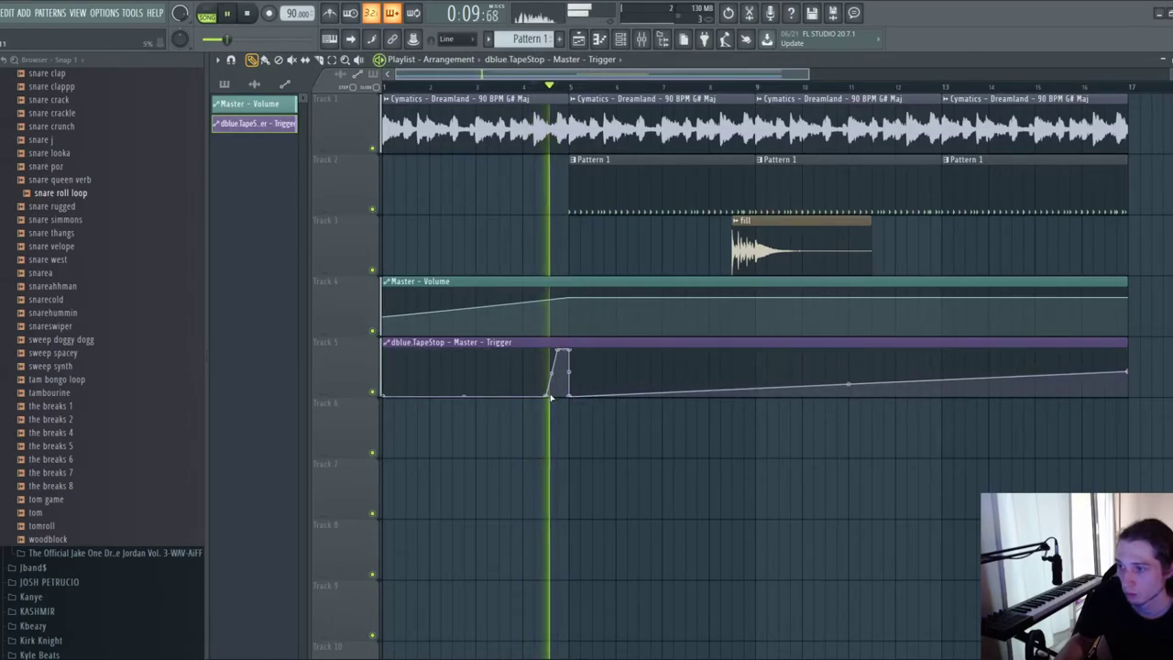
{"action": "key", "text": "space"}
{"action": "left_click_drag", "start_coordinate": [551, 397], "coordinate": [558, 398]}
{"action": "key", "text": "space"}
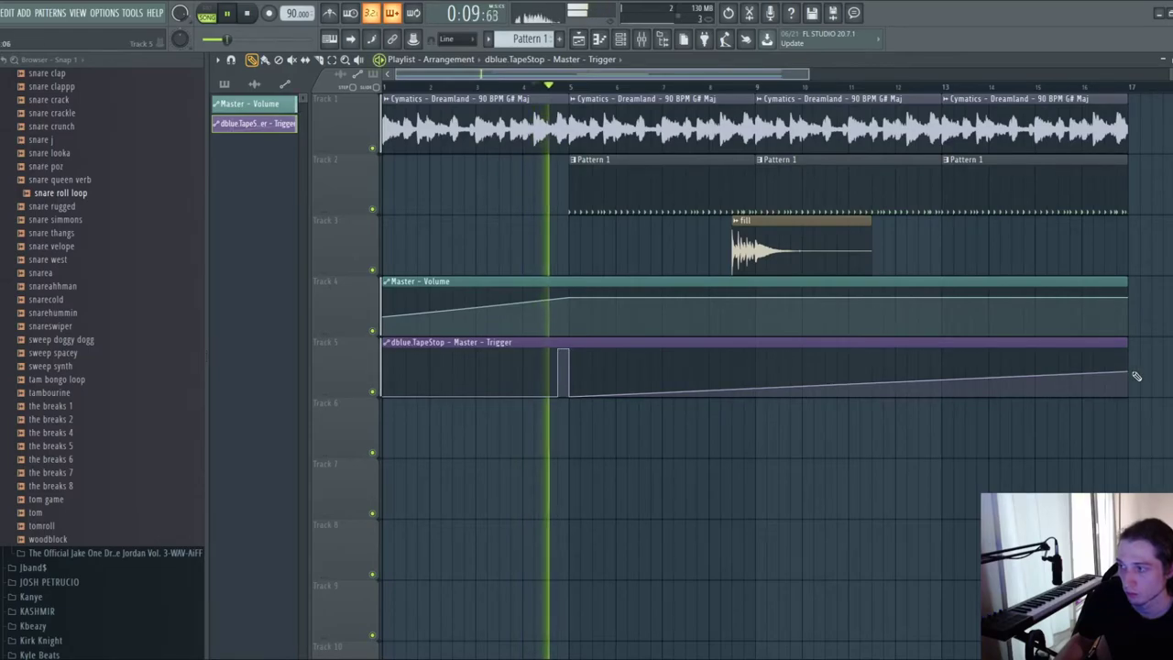
{"action": "key", "text": "space"}
{"action": "left_click_drag", "start_coordinate": [1130, 374], "coordinate": [1134, 412]}
{"action": "key", "text": "space"}
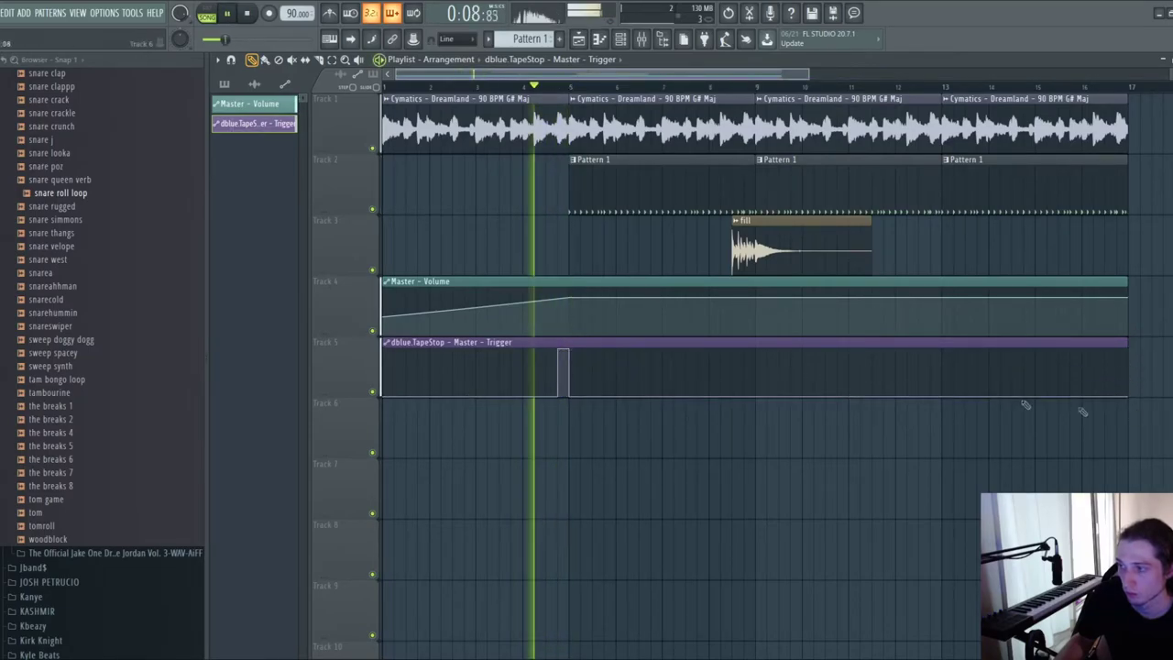
- Narrow the Trigger pulse so that it starts vertically at 4:15:00 and ends at bar 5
{"action": "scroll", "coordinate": [559, 357], "scroll_direction": "up", "scroll_amount": 3}
{"action": "key", "text": "space"}
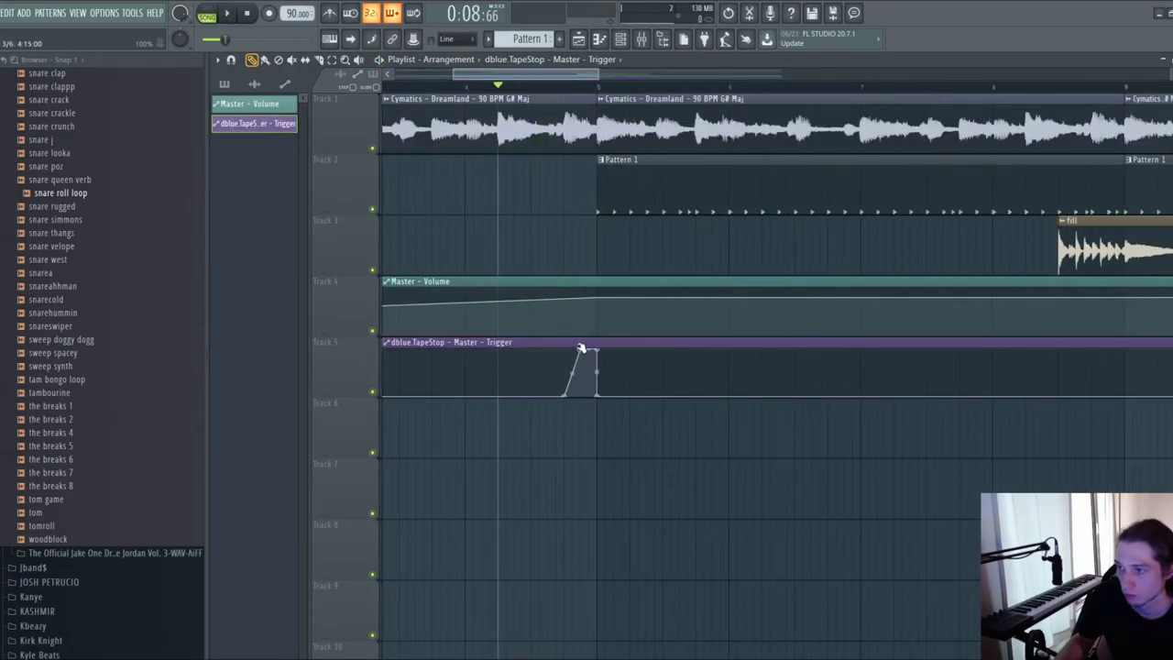
{"action": "key", "text": "space"}
{"action": "left_click_drag", "start_coordinate": [564, 396], "coordinate": [580, 398]}
{"action": "key", "text": "space"}
{"action": "key", "text": "space"}
- Set the dblue.TapeStop SlowDown to 0.44 while replaying the end of bar 4, and close the plugin and mixer
{"action": "left_click", "coordinate": [641, 40]}
{"action": "left_click", "coordinate": [1061, 193]}
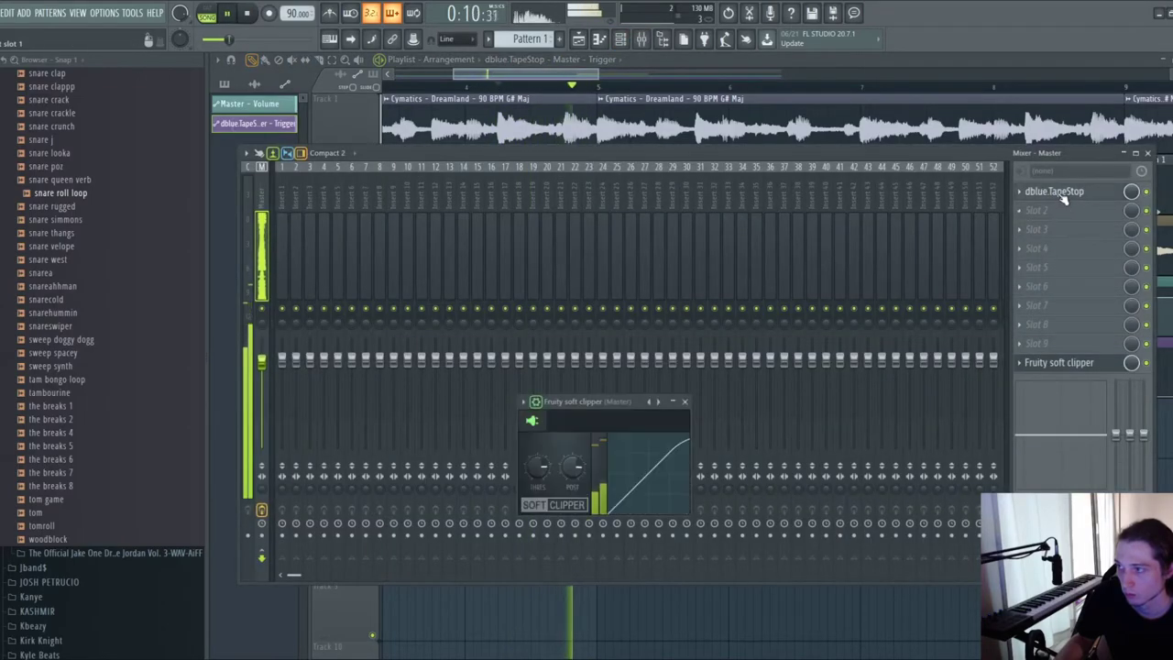
{"action": "left_click", "coordinate": [1061, 195]}
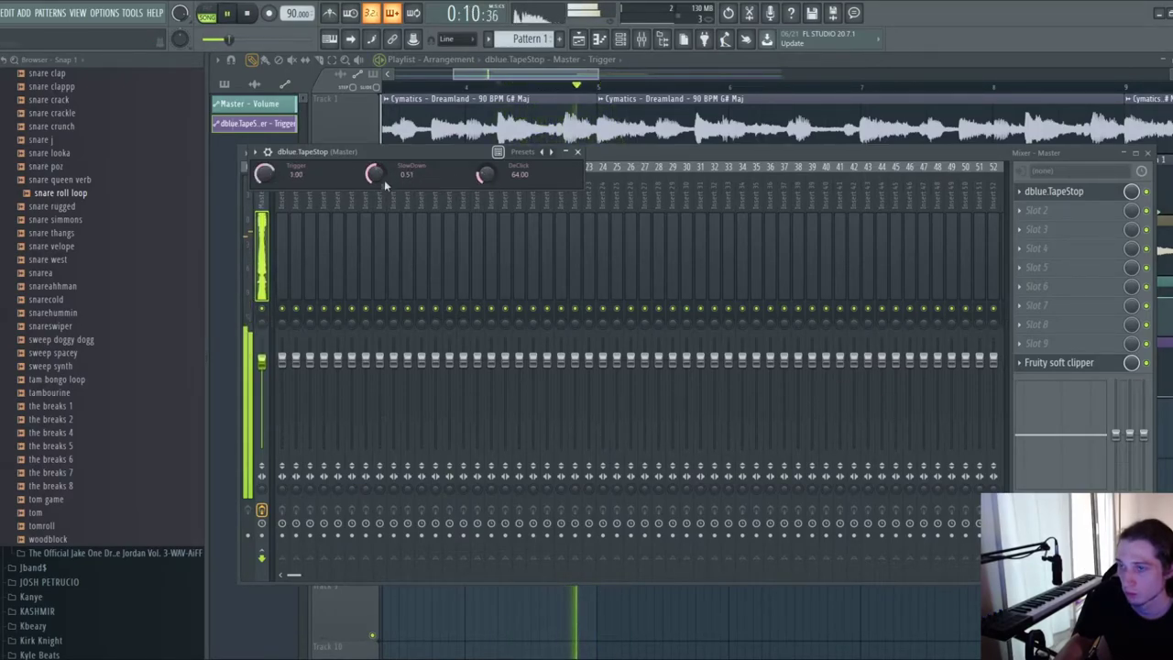
{"action": "key", "text": "space"}
{"action": "key", "text": "space"}
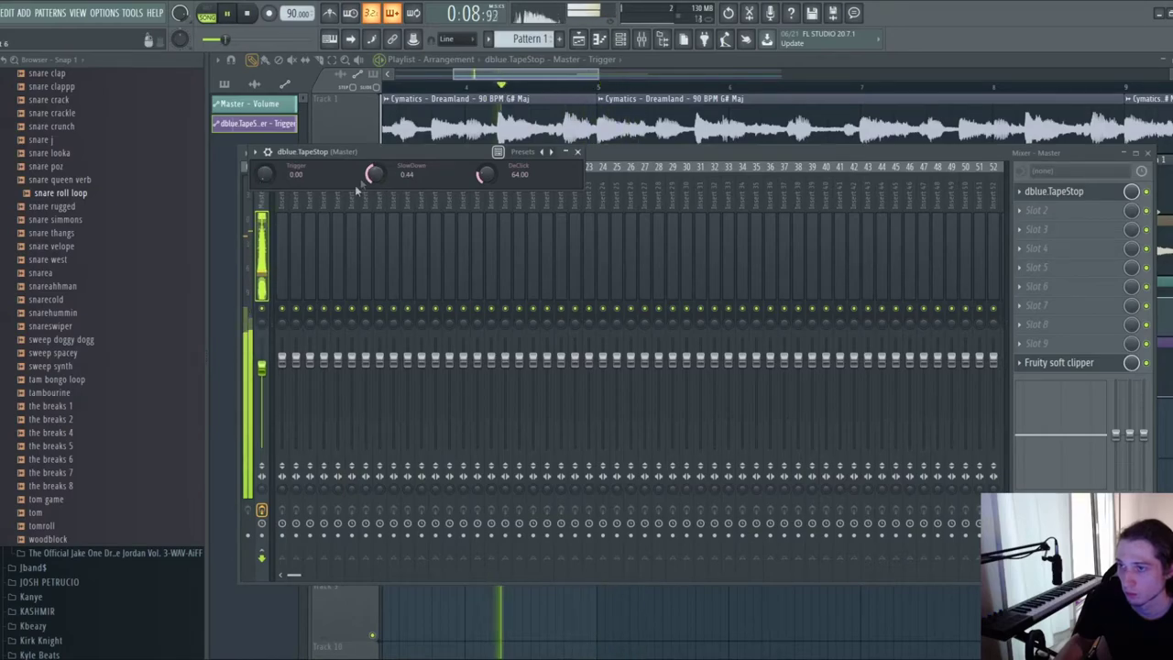
{"action": "left_click", "coordinate": [577, 152]}
{"action": "left_click", "coordinate": [573, 134]}
- Play the arrangement from bar 3 and check the tape-stop transition into the drums at bar 5
{"action": "left_click", "coordinate": [418, 86]}
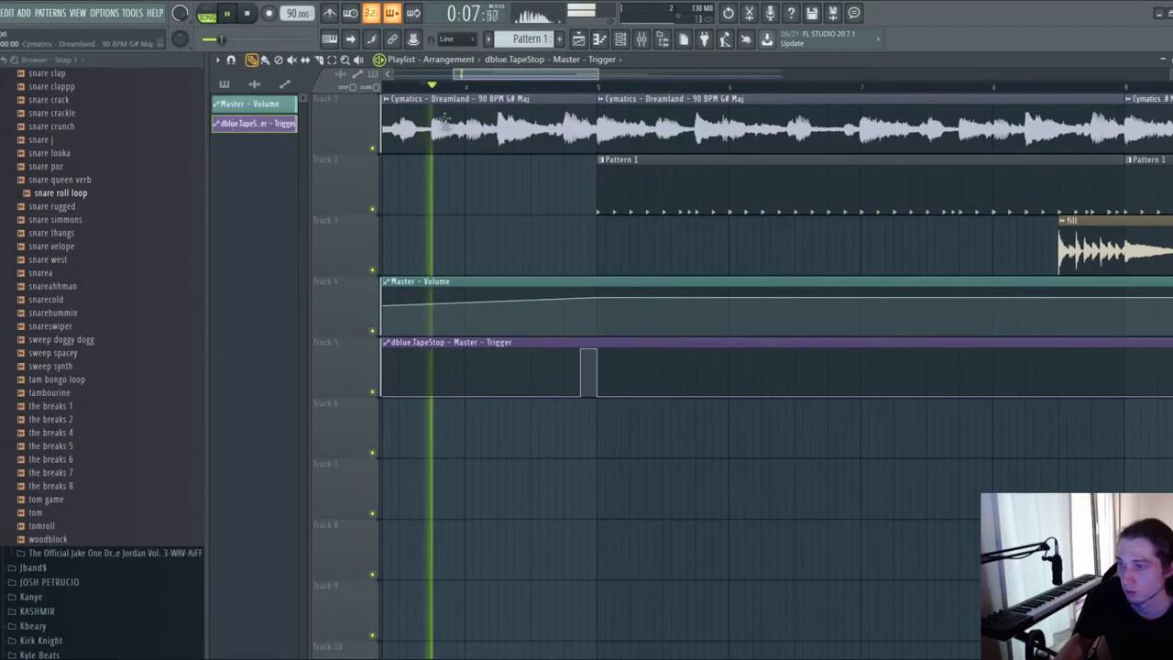
{"action": "scroll", "coordinate": [494, 235], "scroll_direction": "down", "scroll_amount": 1}
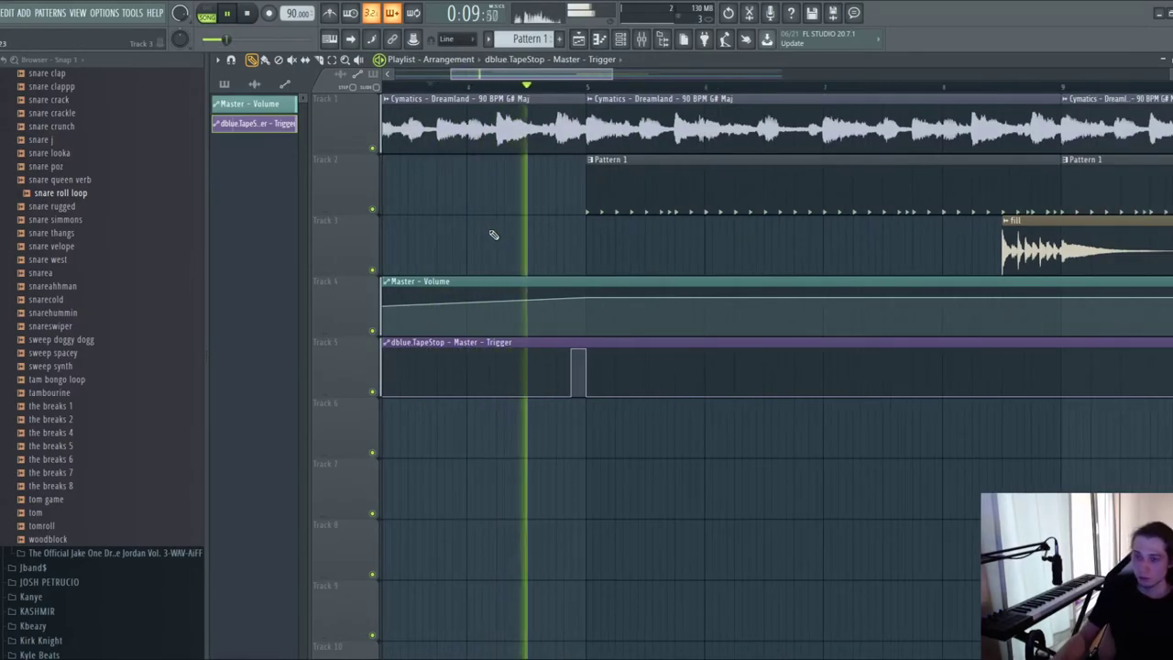
{"action": "scroll", "coordinate": [445, 227], "scroll_direction": "down", "scroll_amount": 3}
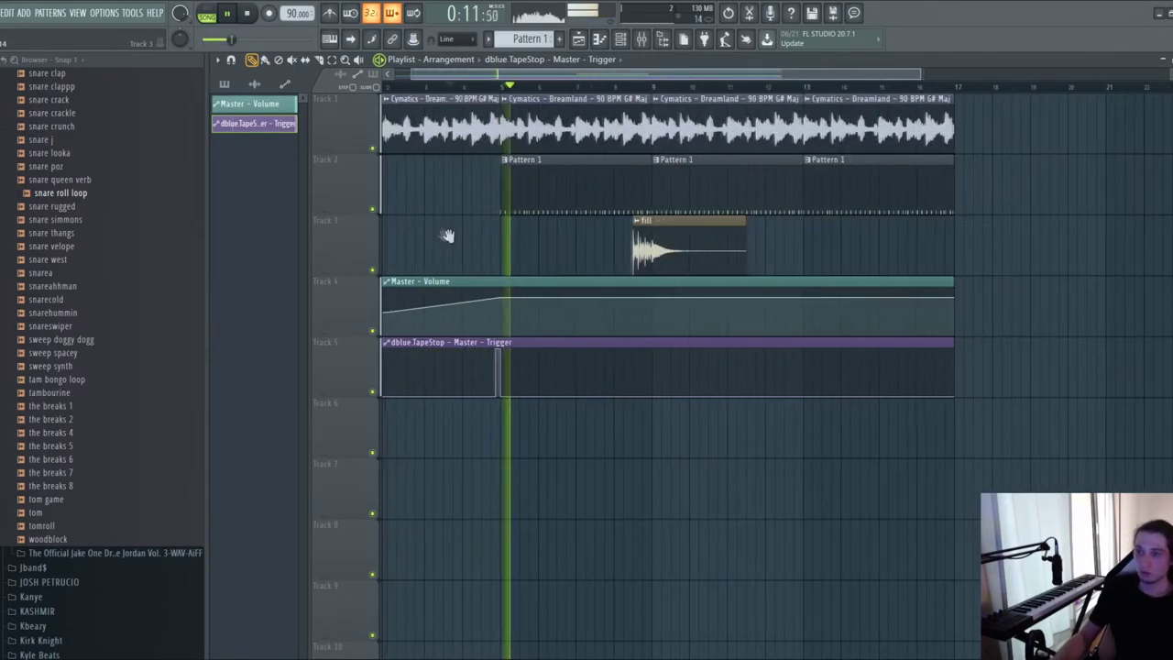
{"action": "left_click_drag", "start_coordinate": [442, 234], "coordinate": [555, 239]}
{"action": "scroll", "coordinate": [555, 239], "scroll_direction": "down", "scroll_amount": 2}
{"action": "scroll", "coordinate": [453, 243], "scroll_direction": "up", "scroll_amount": 3}
{"action": "left_click_drag", "start_coordinate": [452, 244], "coordinate": [518, 248]}
{"action": "scroll", "coordinate": [517, 249], "scroll_direction": "down", "scroll_amount": 2}
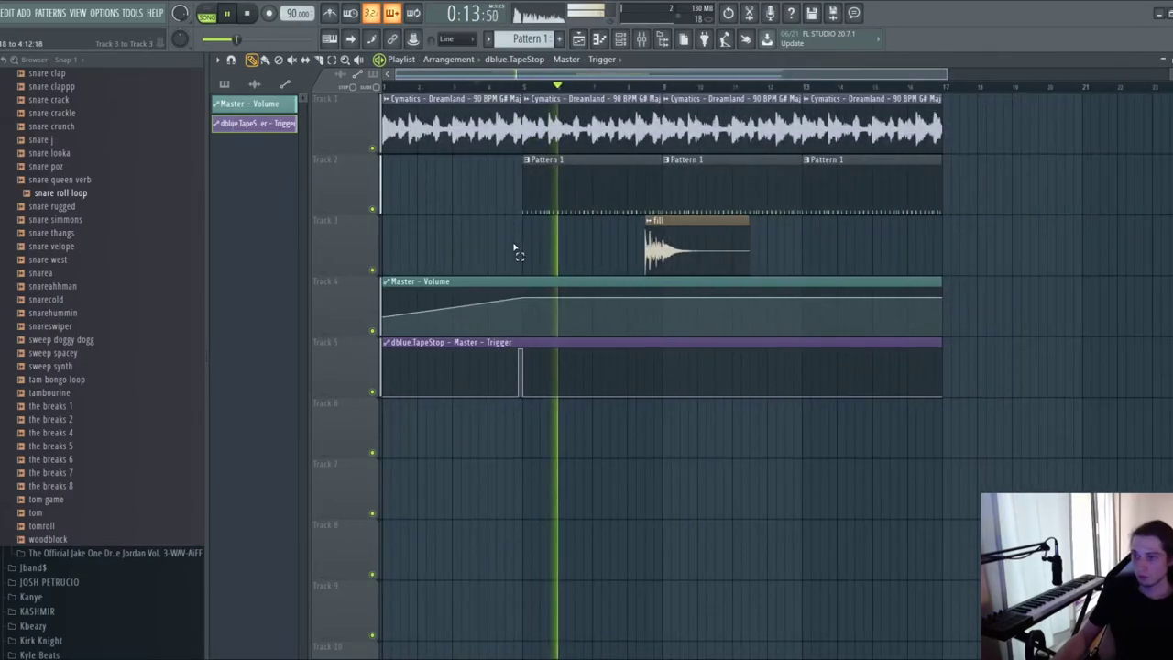
{"action": "scroll", "coordinate": [566, 251], "scroll_direction": "up", "scroll_amount": 1}
{"action": "scroll", "coordinate": [595, 254], "scroll_direction": "up", "scroll_amount": 2}
{"action": "scroll", "coordinate": [591, 249], "scroll_direction": "down", "scroll_amount": 1}
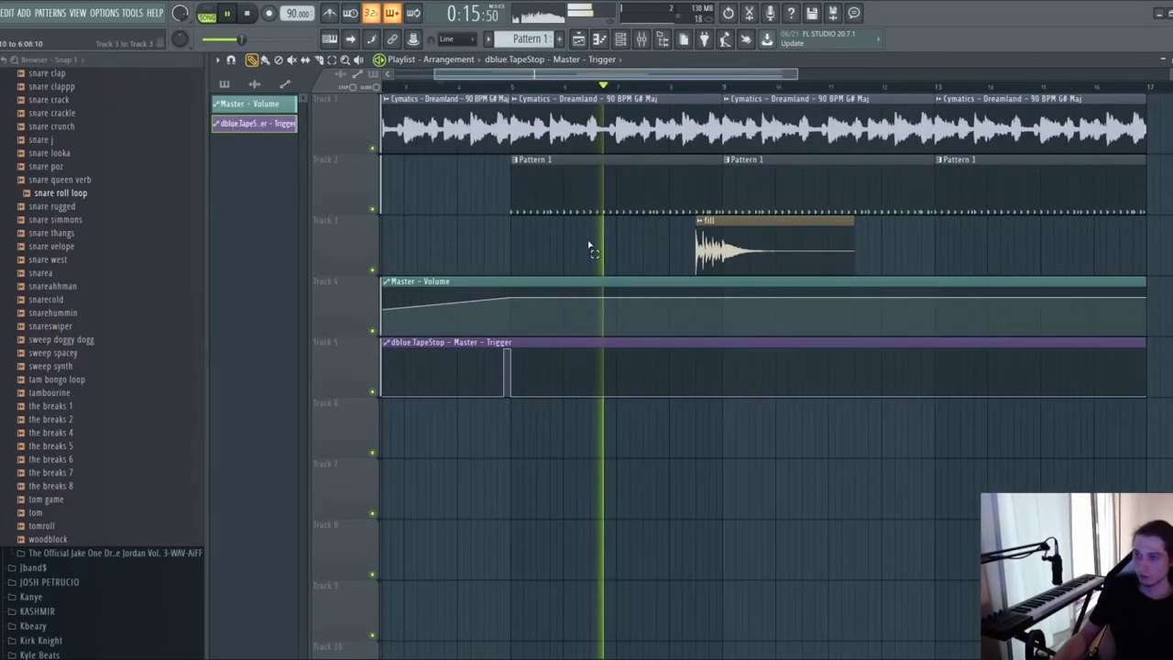
{"action": "scroll", "coordinate": [563, 236], "scroll_direction": "down", "scroll_amount": 1}
{"action": "scroll", "coordinate": [638, 243], "scroll_direction": "down", "scroll_amount": 1}
- Move the three Pattern 1 clips to Track 6 and split Pattern 1 by channel into separate patterns
{"action": "left_click_drag", "start_coordinate": [787, 192], "coordinate": [513, 455]}
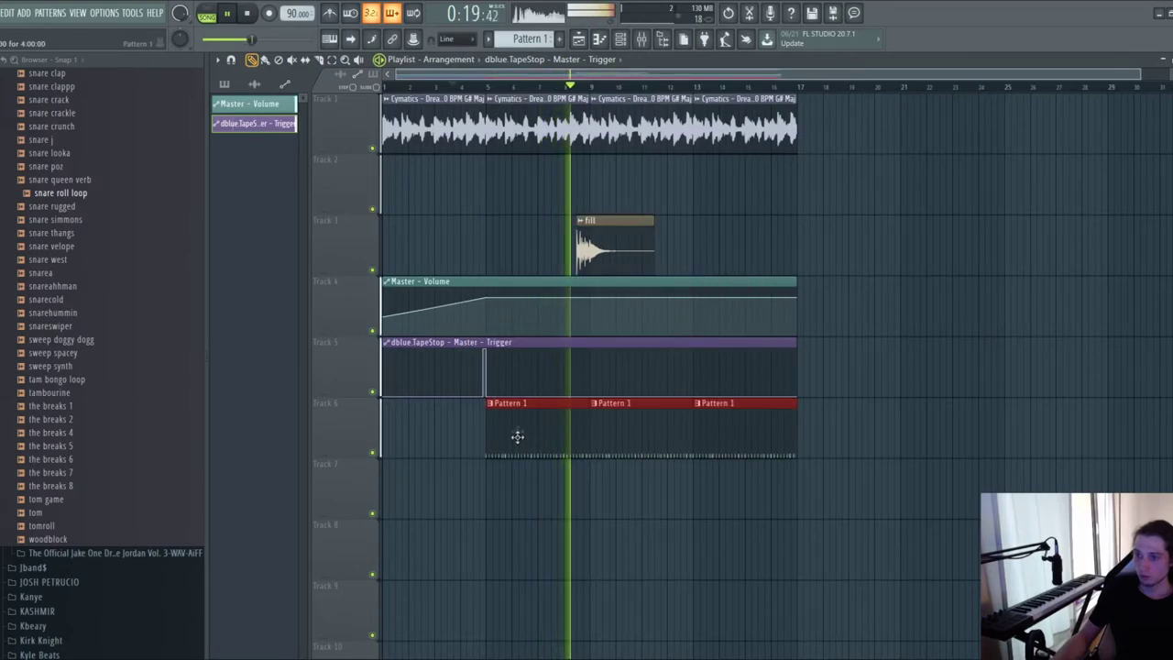
{"action": "left_click", "coordinate": [224, 83]}
{"action": "right_click", "coordinate": [256, 110]}
{"action": "left_click", "coordinate": [303, 284]}
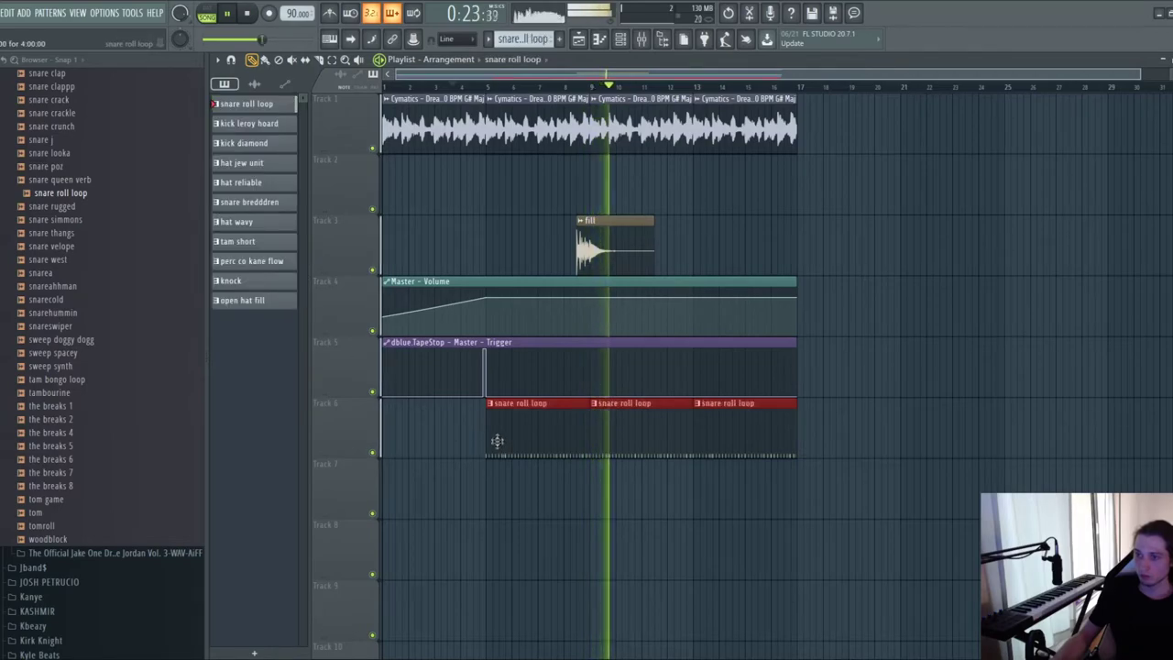
- Move the fill clip on Track 3 to the middle of bar 4 and play back the lead-in to bar 5
{"action": "key", "text": "space"}
{"action": "left_click_drag", "start_coordinate": [601, 239], "coordinate": [494, 237]}
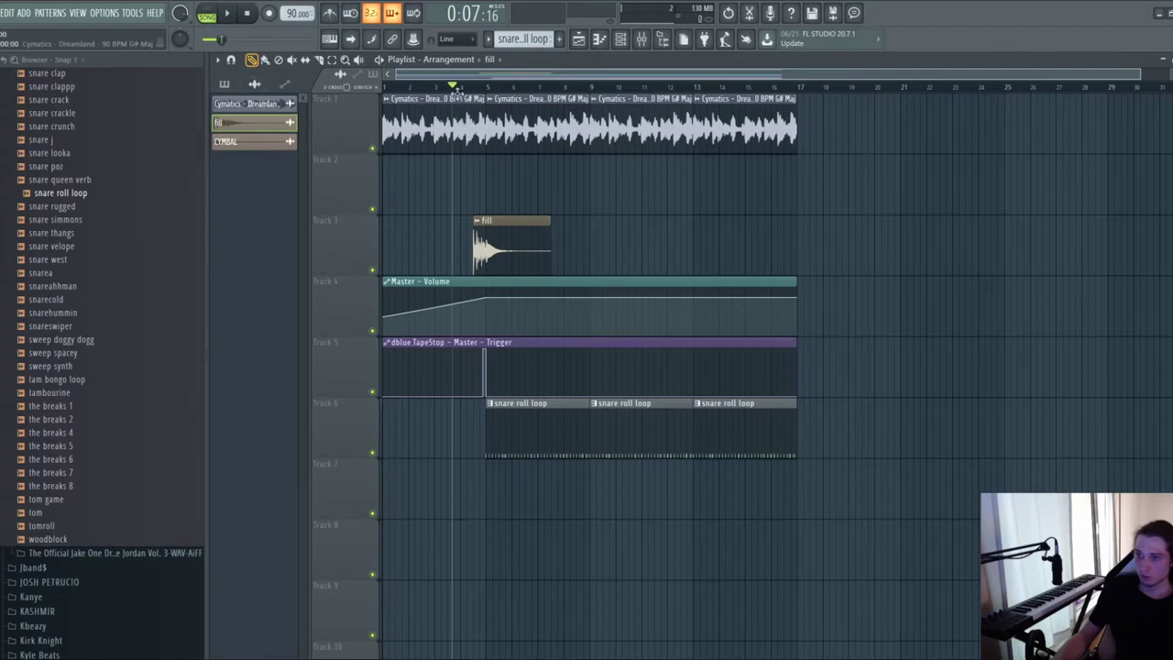
{"action": "key", "text": "space"}
{"action": "left_click", "coordinate": [479, 238], "text": "ctrl"}
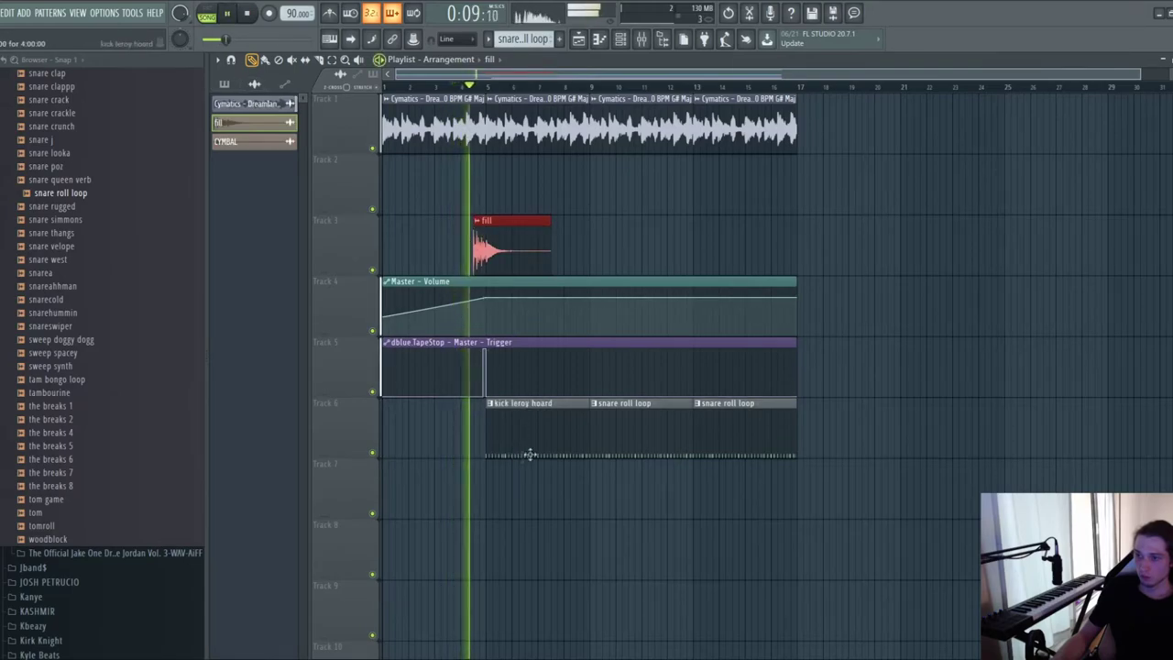
- Delete the three pattern clips from Track 6
{"action": "right_click", "coordinate": [514, 507]}
{"action": "right_click", "coordinate": [537, 439]}
{"action": "right_click", "coordinate": [640, 435]}
{"action": "right_click", "coordinate": [744, 432]}
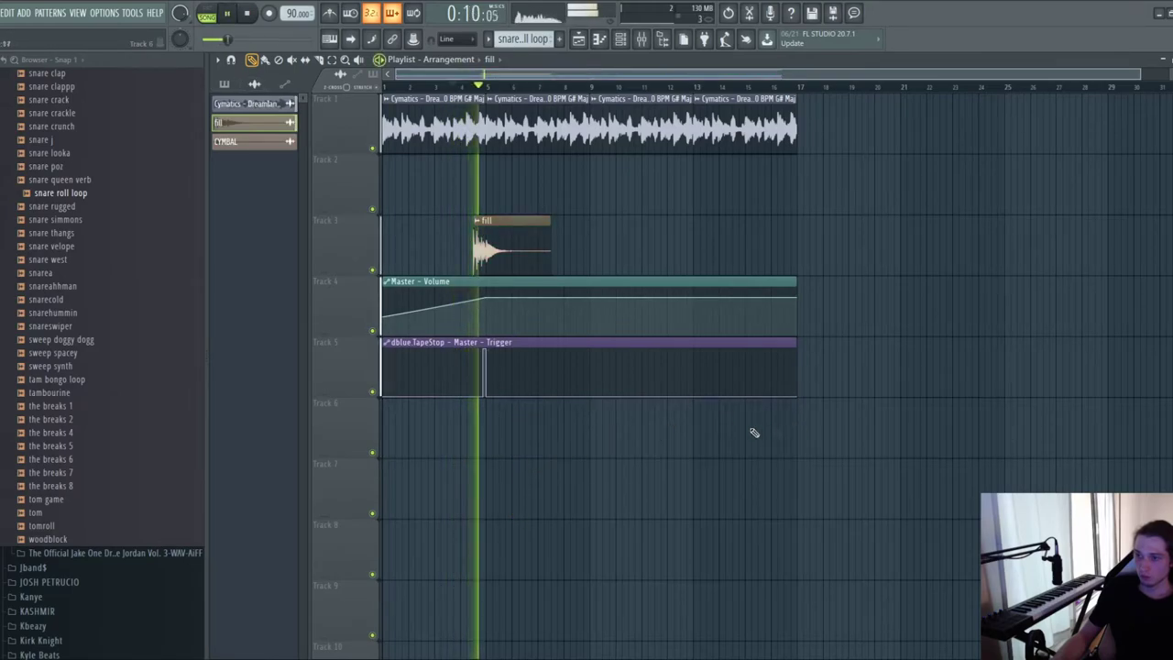
- Place all the split patterns, snare roll loop through open hat fill, at bar 5 on consecutive tracks starting from Track 6
{"action": "left_click", "coordinate": [225, 85]}
{"action": "left_click", "coordinate": [245, 107]}
{"action": "key", "text": "space"}
{"action": "left_click", "coordinate": [265, 306], "text": "shift"}
{"action": "left_click_drag", "start_coordinate": [265, 186], "coordinate": [487, 457]}
{"action": "key", "text": "space"}
{"action": "scroll", "coordinate": [457, 422], "scroll_direction": "up", "scroll_amount": 2}
{"action": "scroll", "coordinate": [461, 420], "scroll_direction": "up", "scroll_amount": 2}
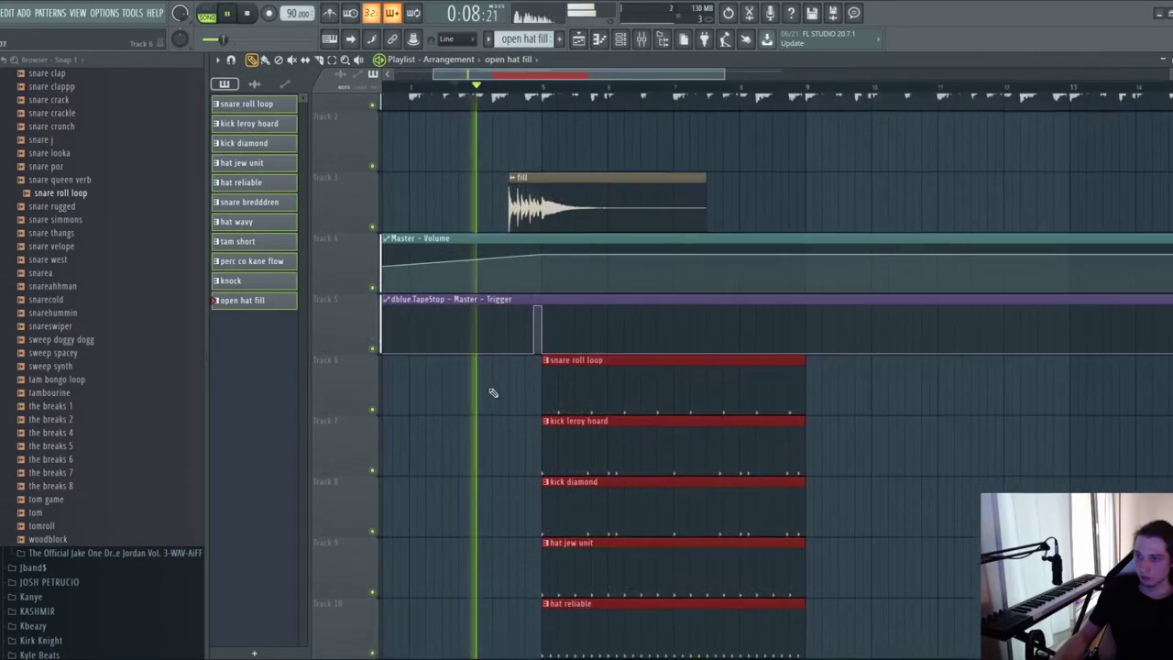
{"action": "scroll", "coordinate": [492, 394], "scroll_direction": "down", "scroll_amount": 5}
- Move all clips below the empty Track 2 up by one track, so the fill sits on Track 2
{"action": "left_click_drag", "start_coordinate": [495, 105], "coordinate": [773, 281]}
{"action": "key", "text": "shift+Up"}
{"action": "key", "text": "ctrl+d"}
{"action": "scroll", "coordinate": [772, 281], "scroll_direction": "up", "scroll_amount": 4}
{"action": "left_click_drag", "start_coordinate": [797, 207], "coordinate": [698, 422]}
{"action": "scroll", "coordinate": [670, 336], "scroll_direction": "down", "scroll_amount": 4}
{"action": "scroll", "coordinate": [664, 284], "scroll_direction": "down", "scroll_amount": 3}
{"action": "scroll", "coordinate": [663, 279], "scroll_direction": "up", "scroll_amount": 3}
{"action": "scroll", "coordinate": [646, 275], "scroll_direction": "up", "scroll_amount": 3}
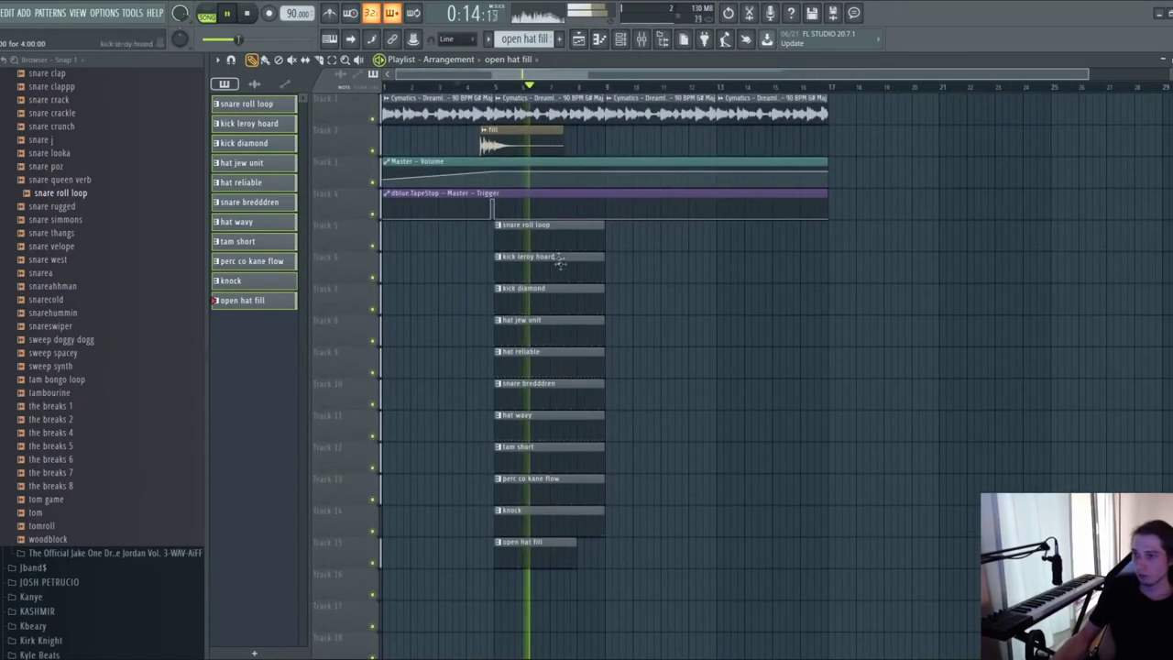
- Duplicate the bar 5 drum clips on Tracks 5 to 15 twice to fill the arrangement through bar 16
{"action": "left_click_drag", "start_coordinate": [534, 221], "coordinate": [555, 598]}
{"action": "key", "text": "ctrl+b"}
{"action": "key", "text": "ctrl+b"}
{"action": "scroll", "coordinate": [620, 536], "scroll_direction": "down", "scroll_amount": 1}
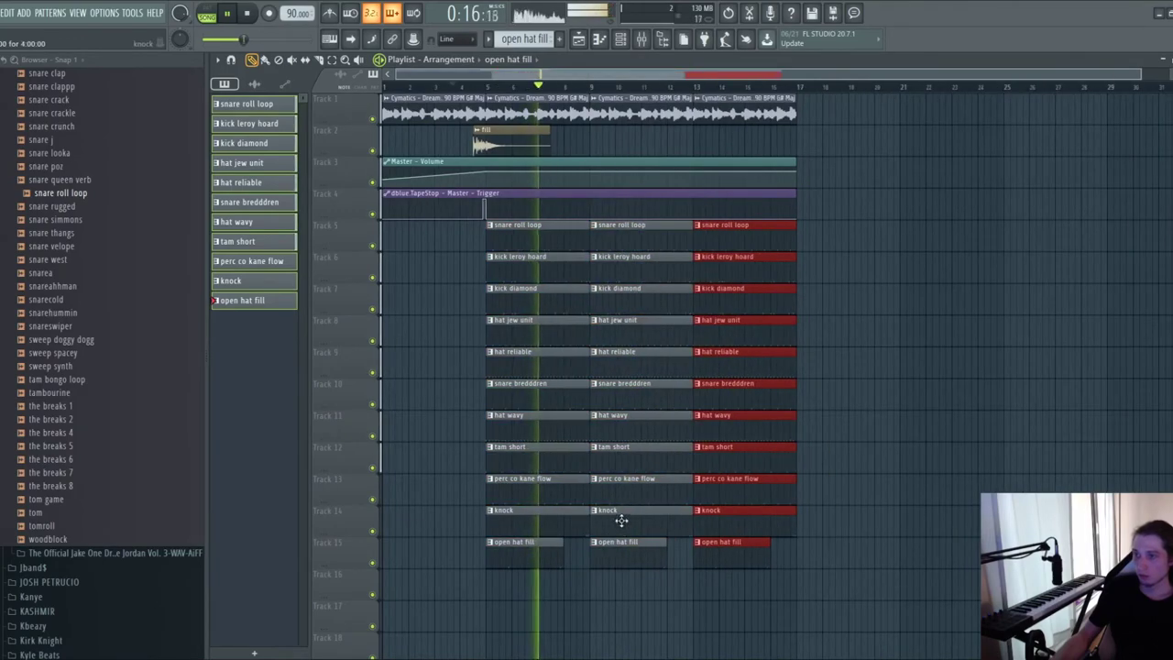
{"action": "key", "text": "ctrl+d"}
- Trim the first drum clips on Tracks 5 to 14 to end about an eighth of a bar before bar 9
{"action": "scroll", "coordinate": [557, 220], "scroll_direction": "up", "scroll_amount": 1}
{"action": "left_click_drag", "start_coordinate": [560, 222], "coordinate": [574, 531]}
{"action": "scroll", "coordinate": [581, 467], "scroll_direction": "up", "scroll_amount": 3}
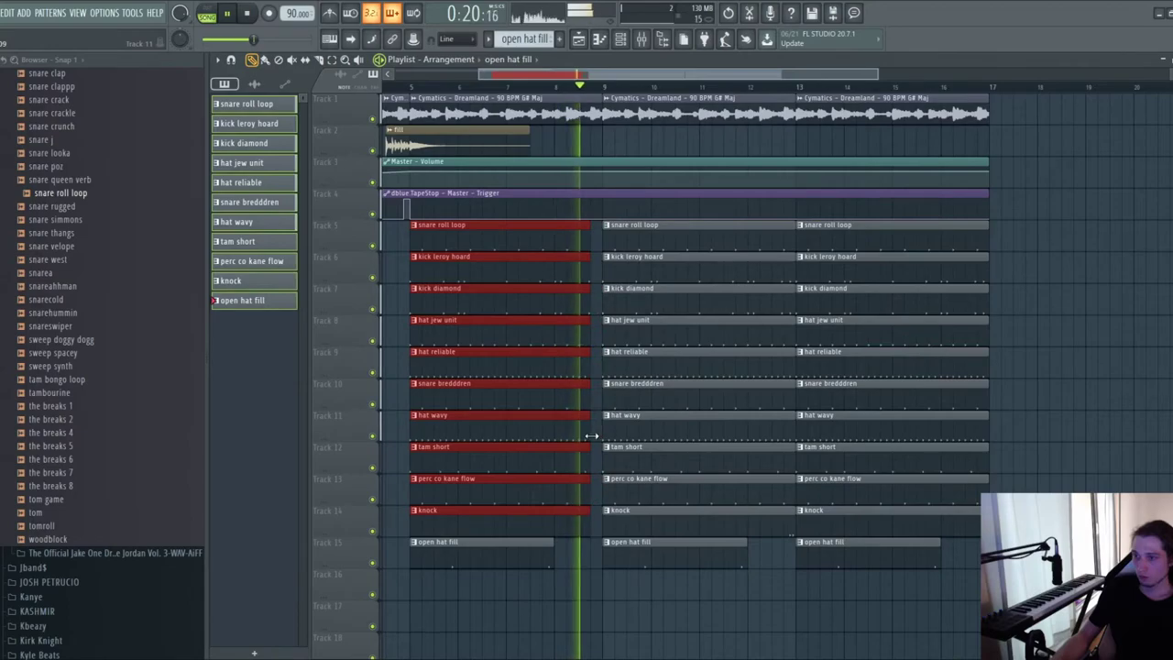
{"action": "scroll", "coordinate": [580, 281], "scroll_direction": "up", "scroll_amount": 2}
{"action": "left_click_drag", "start_coordinate": [575, 223], "coordinate": [581, 515]}
{"action": "left_click_drag", "start_coordinate": [585, 465], "coordinate": [595, 463]}
{"action": "left_click", "coordinate": [604, 585], "text": "ctrl"}
- Delete the tam short, perc co kane flow, knock, open hat fill, hat reliable and hat jew unit clips starting at bar 13
{"action": "scroll", "coordinate": [614, 559], "scroll_direction": "down", "scroll_amount": 4}
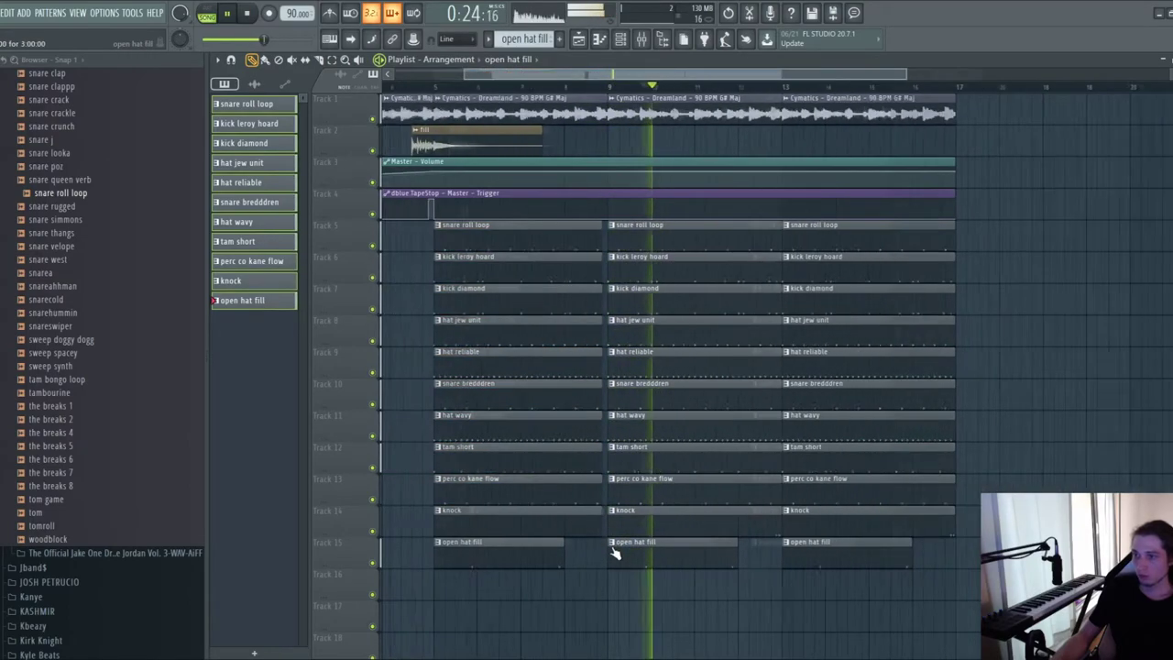
{"action": "scroll", "coordinate": [689, 402], "scroll_direction": "up", "scroll_amount": 3}
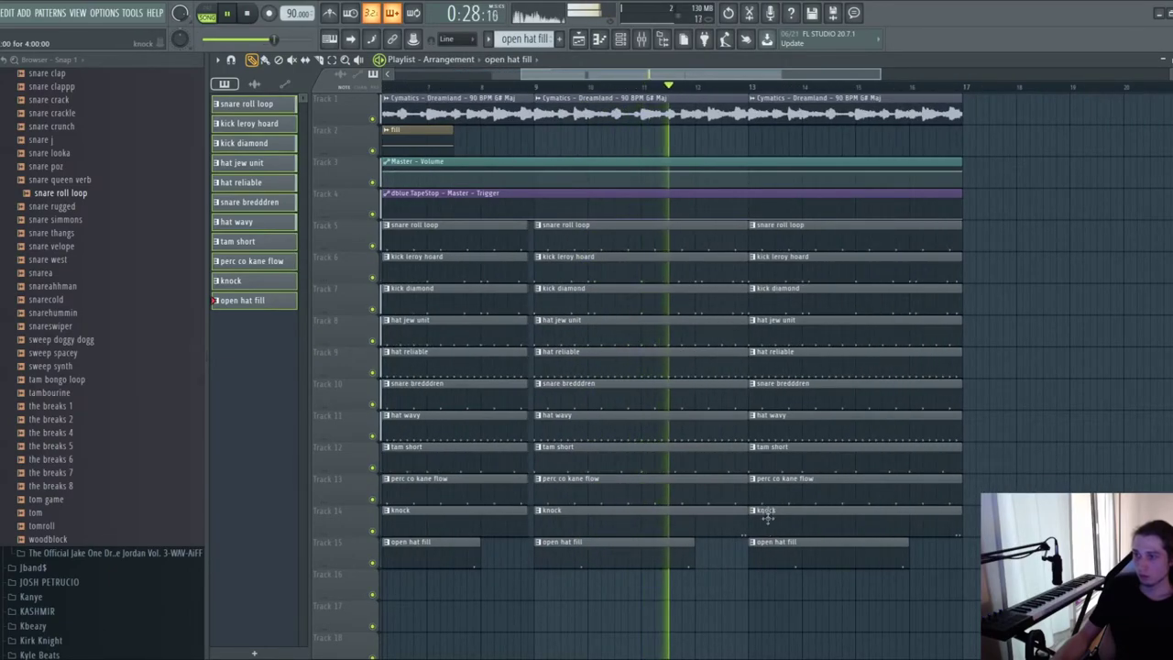
{"action": "right_click", "coordinate": [764, 449]}
{"action": "right_click", "coordinate": [769, 495]}
{"action": "right_click", "coordinate": [769, 524]}
{"action": "right_click", "coordinate": [774, 551]}
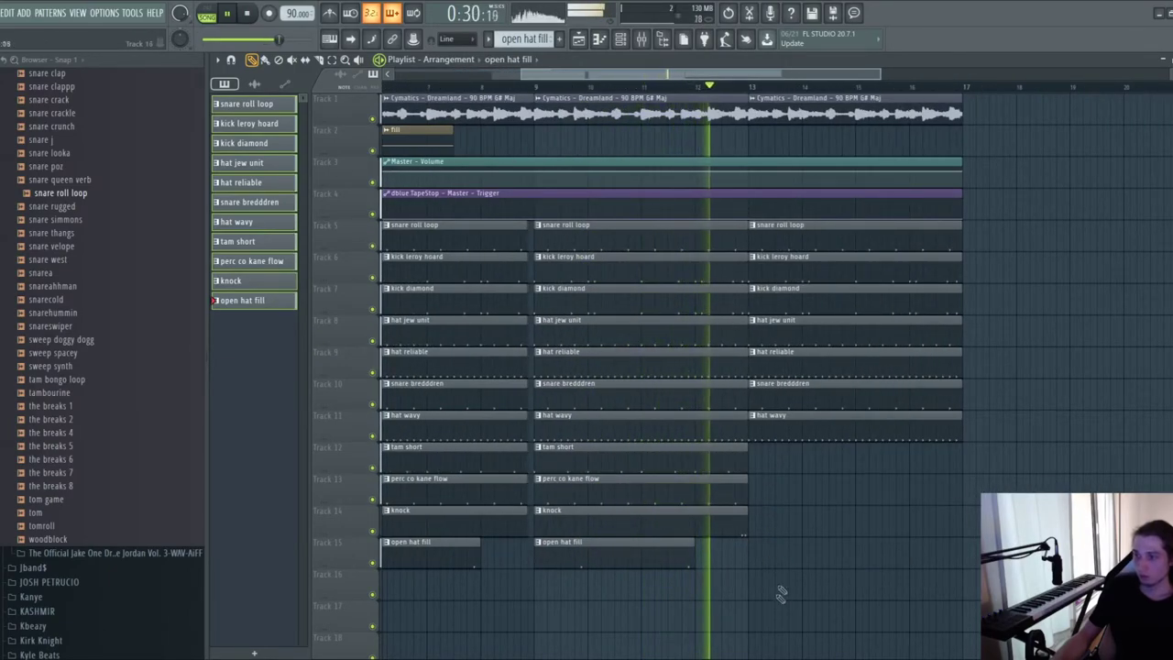
{"action": "right_click", "coordinate": [788, 357]}
{"action": "right_click", "coordinate": [790, 336]}
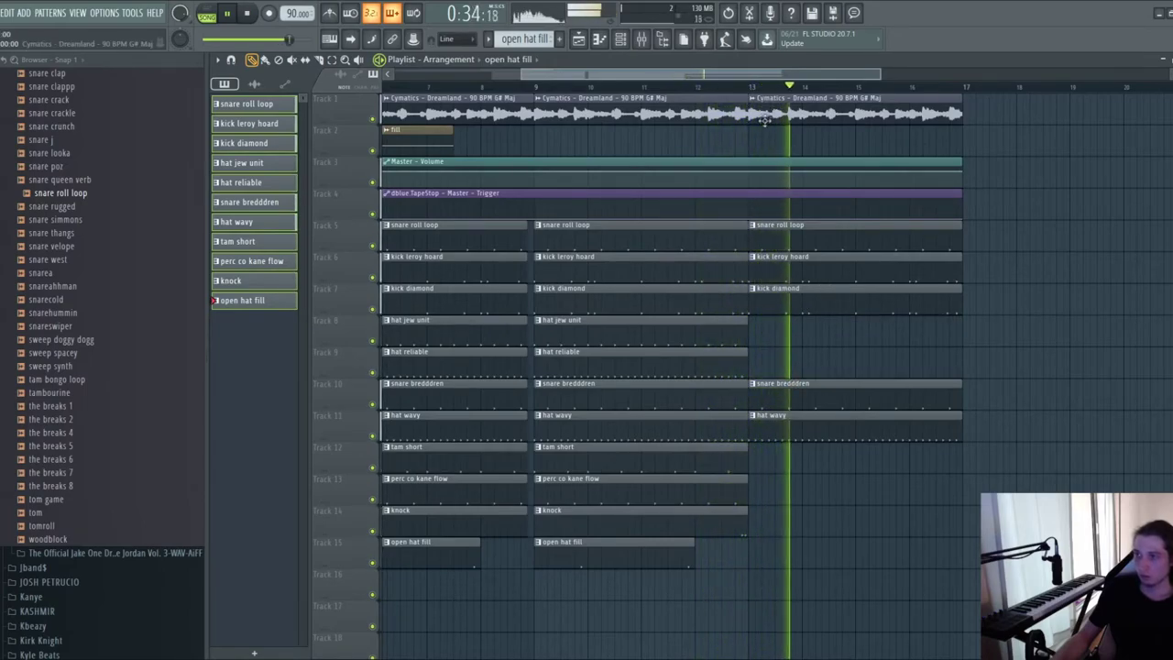
{"action": "key", "text": "space"}
- Route all the channels to individual mixer tracks, starting from Insert 1
{"action": "left_click", "coordinate": [622, 39]}
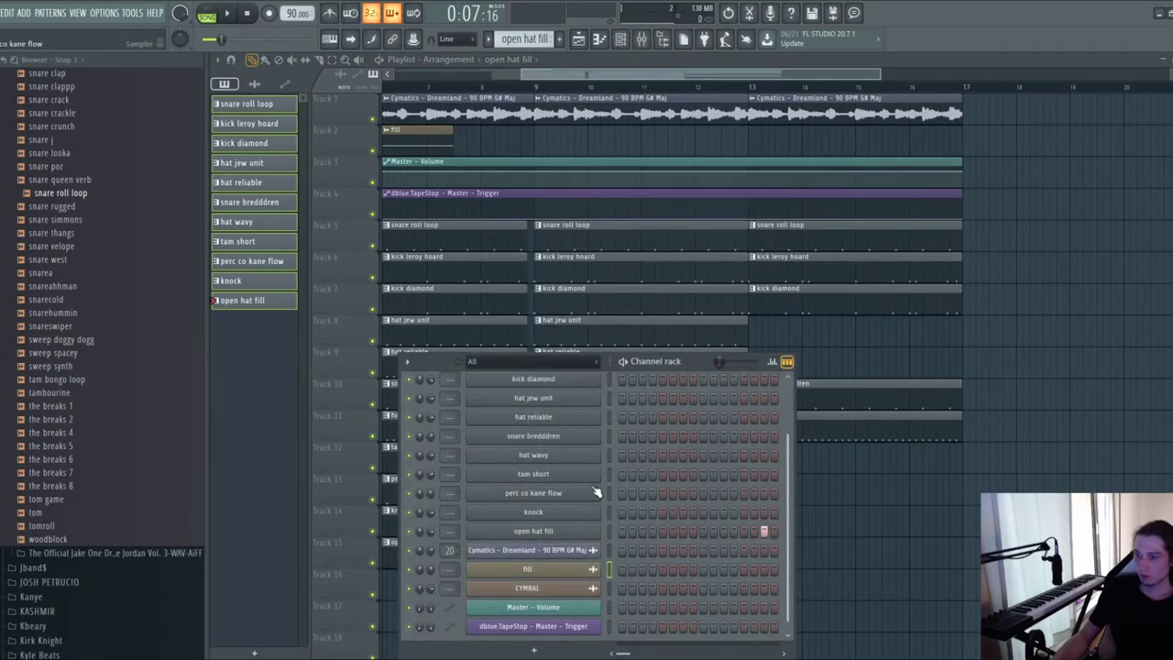
{"action": "key", "text": "F9"}
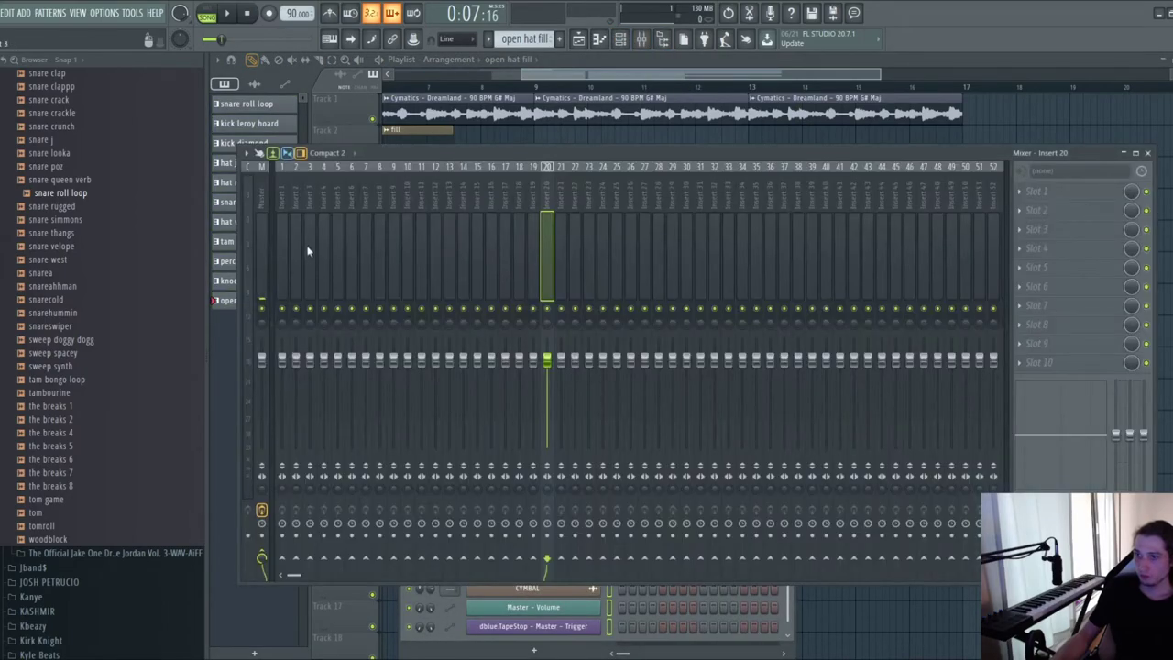
{"action": "key", "text": "ctrl+shift+l"}
- Add Fruity parametric EQ 2 to the third slot of the Dreamland loop's mixer track and pull the band 7 high shelf fully down
{"action": "key", "text": "space"}
{"action": "left_click", "coordinate": [439, 265]}
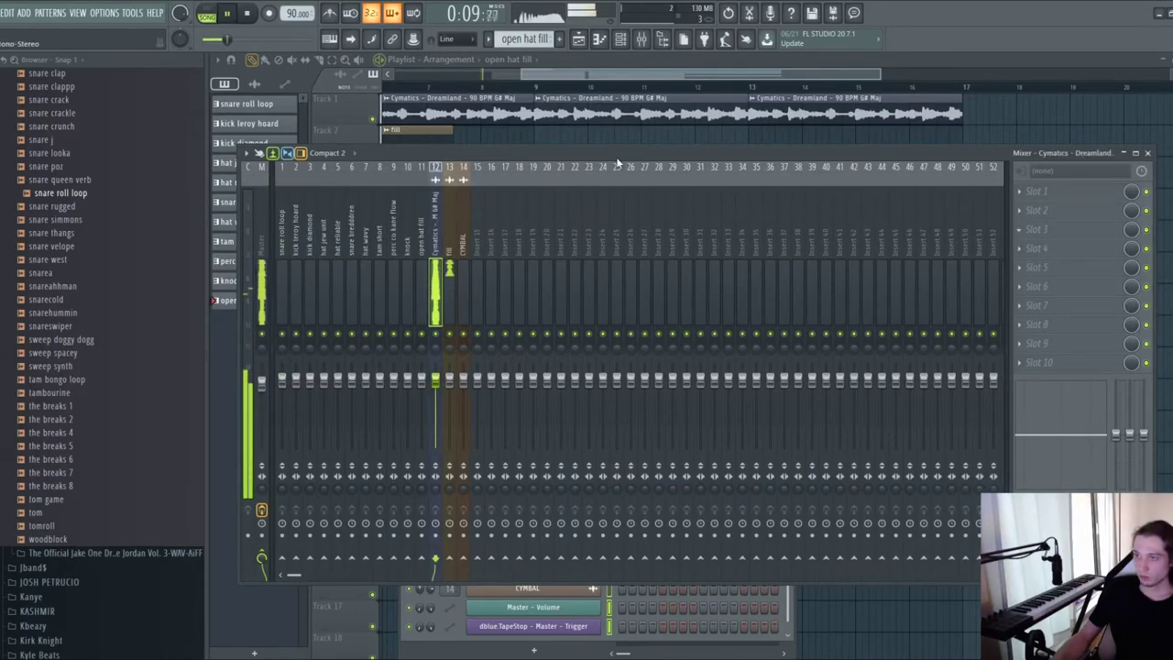
{"action": "left_click_drag", "start_coordinate": [510, 289], "coordinate": [479, 342]}
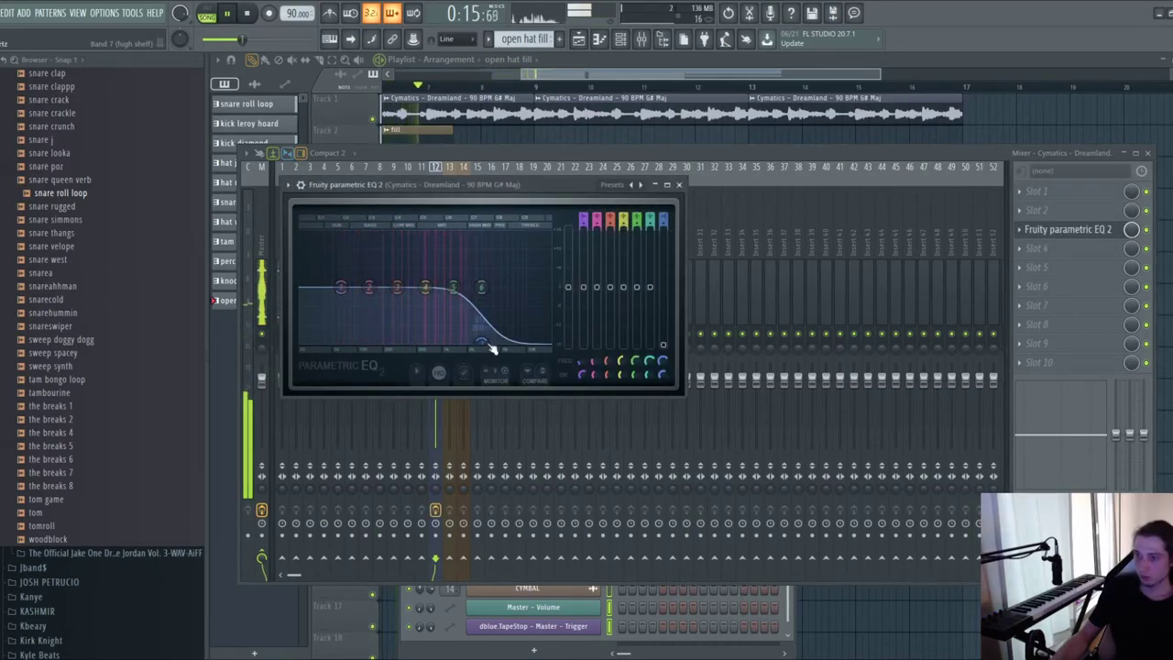
- Create an automation clip on Track 16 for the mix level of the Dreamland loop's Fruity parametric EQ 2
{"action": "right_click", "coordinate": [1136, 231]}
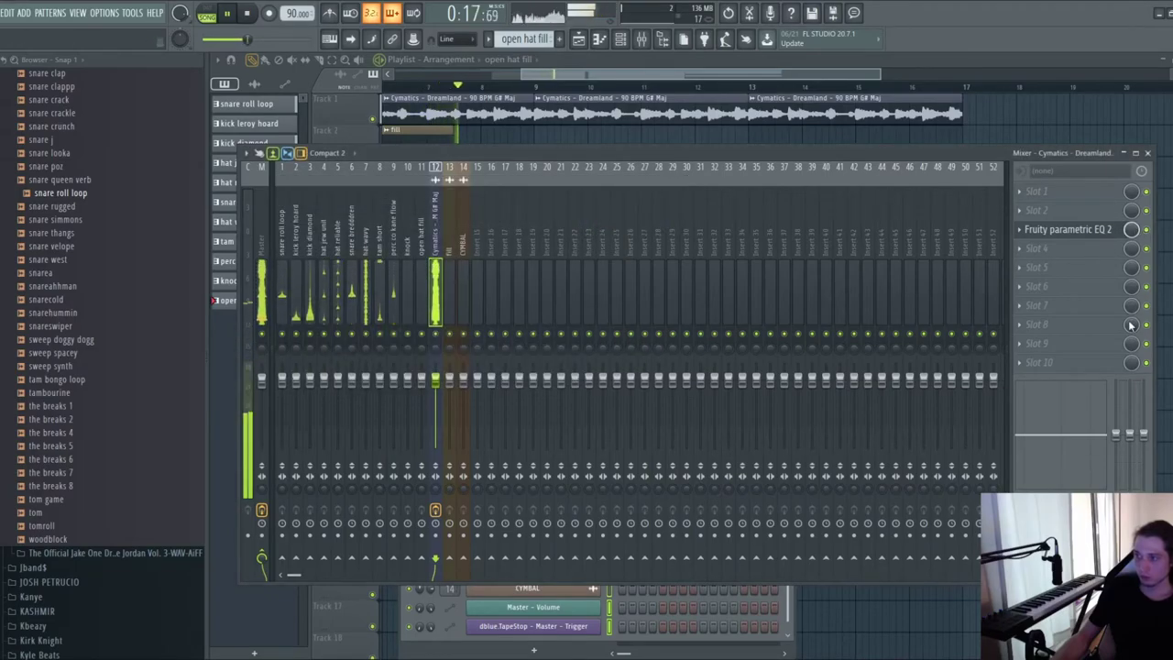
{"action": "left_click", "coordinate": [1130, 324]}
{"action": "right_click", "coordinate": [849, 139]}
{"action": "scroll", "coordinate": [840, 148], "scroll_direction": "down", "scroll_amount": 1}
{"action": "scroll", "coordinate": [839, 150], "scroll_direction": "down", "scroll_amount": 2}
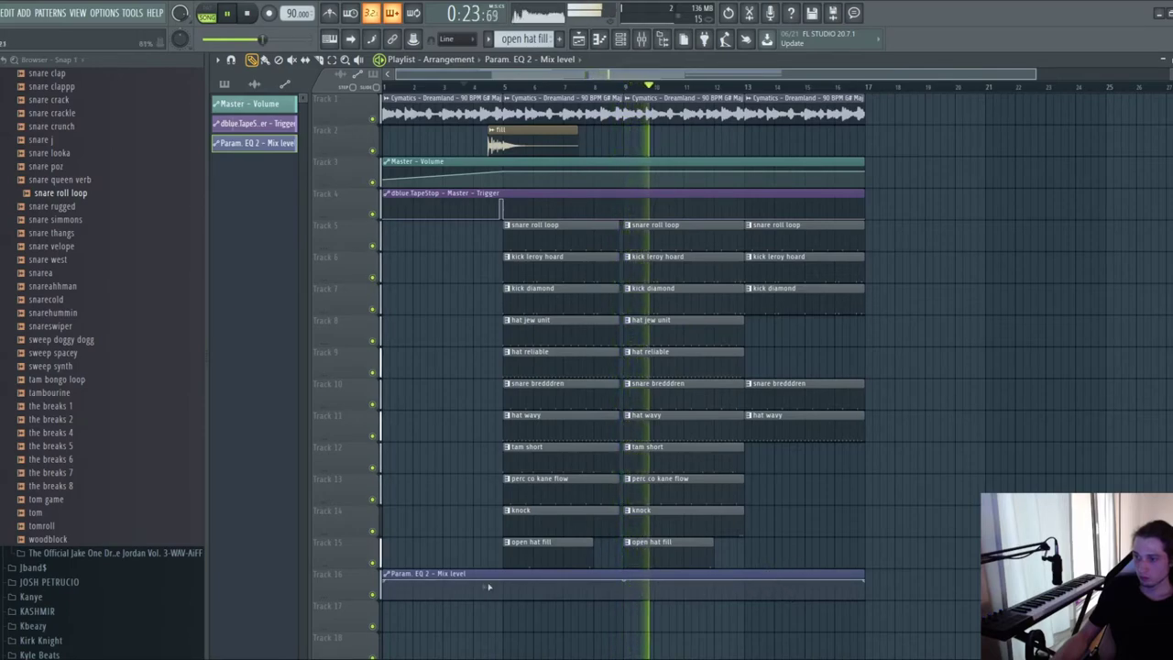
- Shape the Param. EQ 2 mix level automation to stay at zero until bar 13 and jump to full from bar 13 to 17
{"action": "left_click_drag", "start_coordinate": [385, 581], "coordinate": [385, 602]}
{"action": "right_click", "coordinate": [751, 598]}
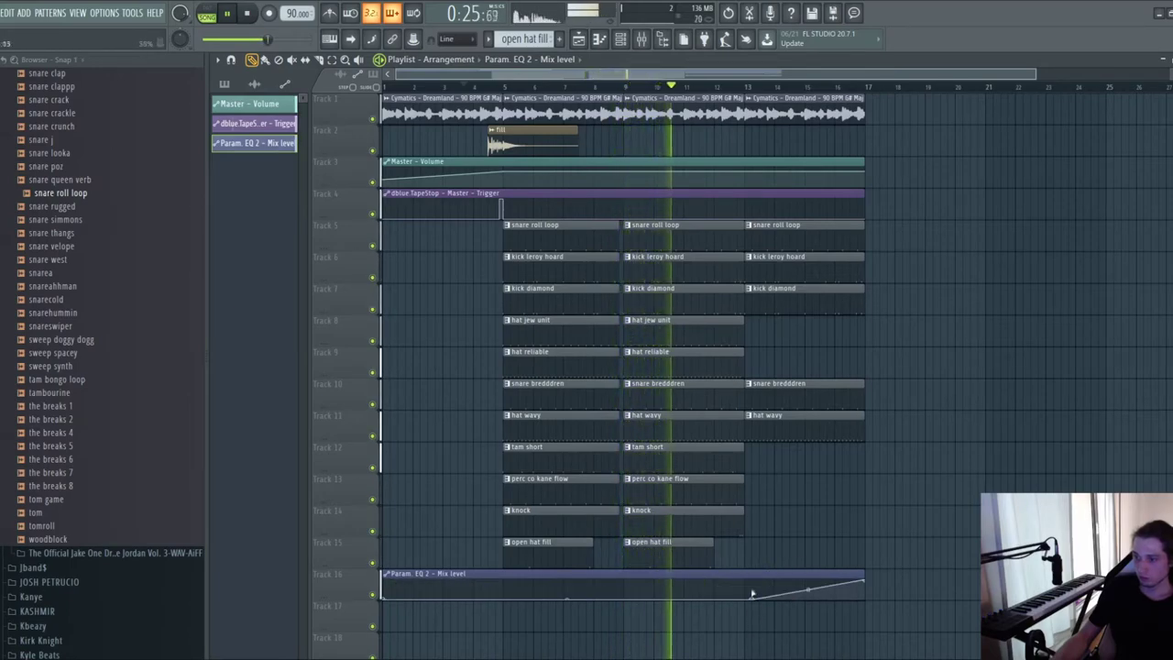
{"action": "left_click_drag", "start_coordinate": [753, 599], "coordinate": [746, 599]}
{"action": "right_click", "coordinate": [748, 580]}
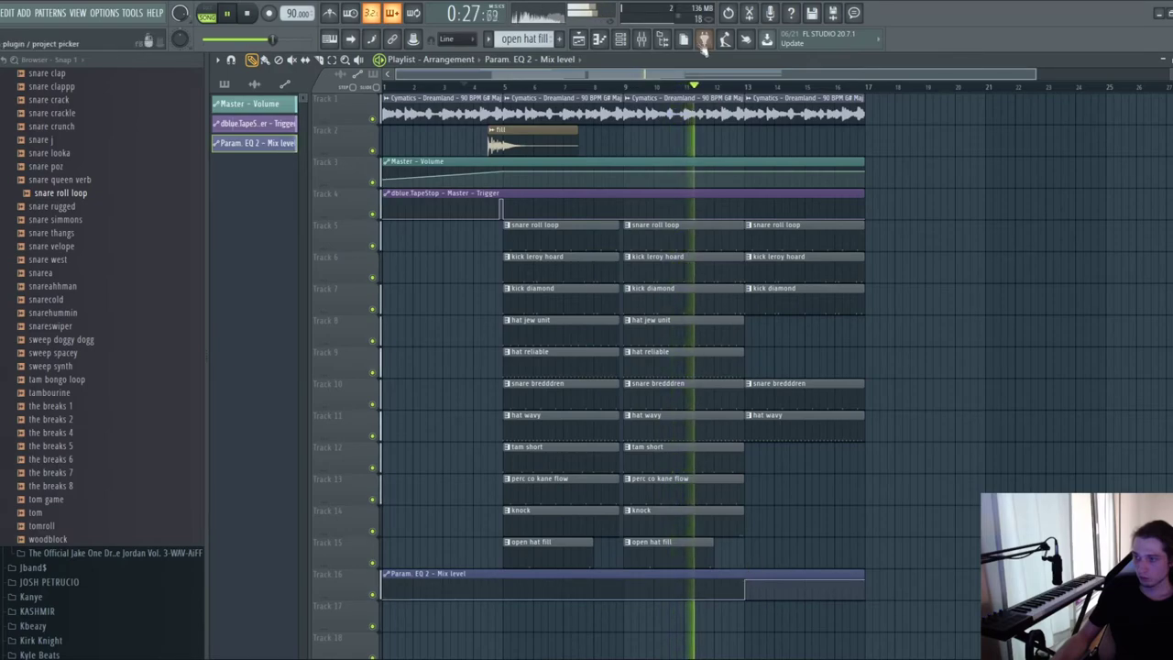
- Add RC-20 Retro Color with the Vinyl 1 preset to the second slot of the Dreamland loop's mixer track and set Noise to 18%
{"action": "left_click", "coordinate": [643, 39]}
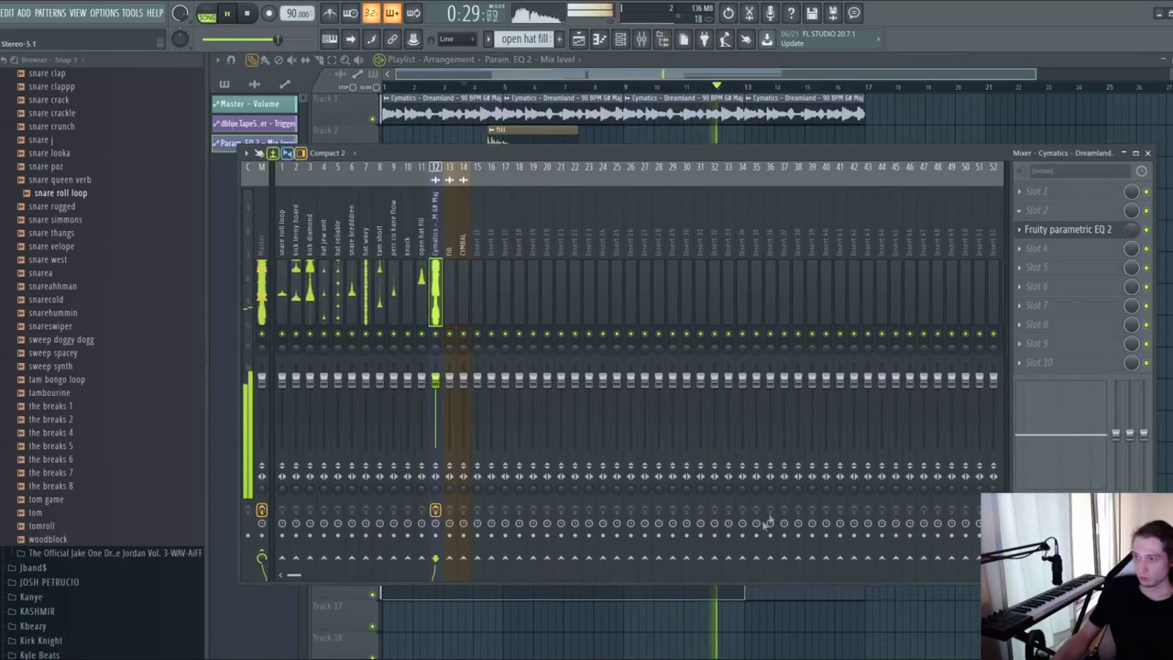
{"action": "left_click", "coordinate": [768, 584]}
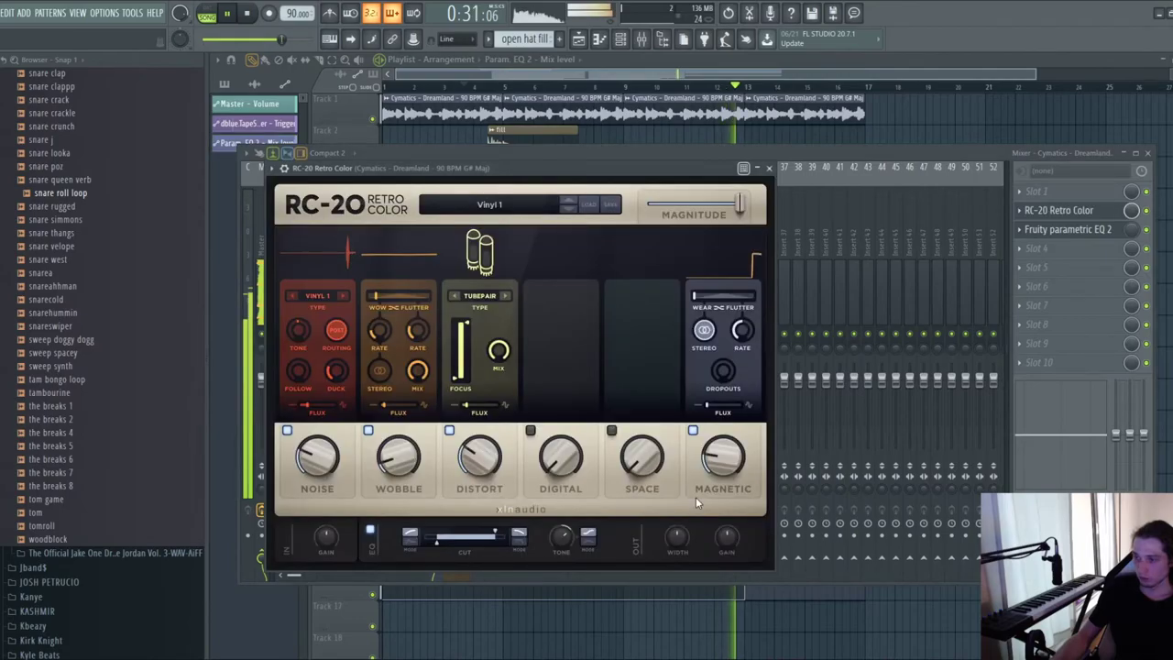
{"action": "left_click_drag", "start_coordinate": [674, 539], "coordinate": [666, 545]}
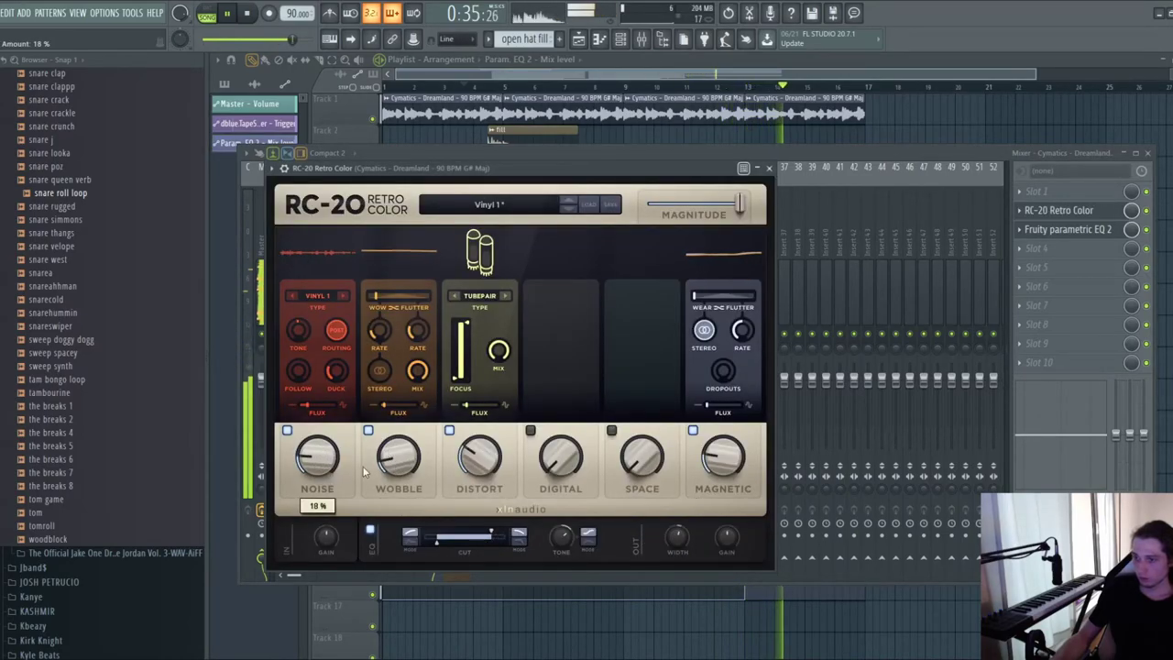
{"action": "left_click", "coordinate": [769, 170]}
{"action": "left_click", "coordinate": [802, 140]}
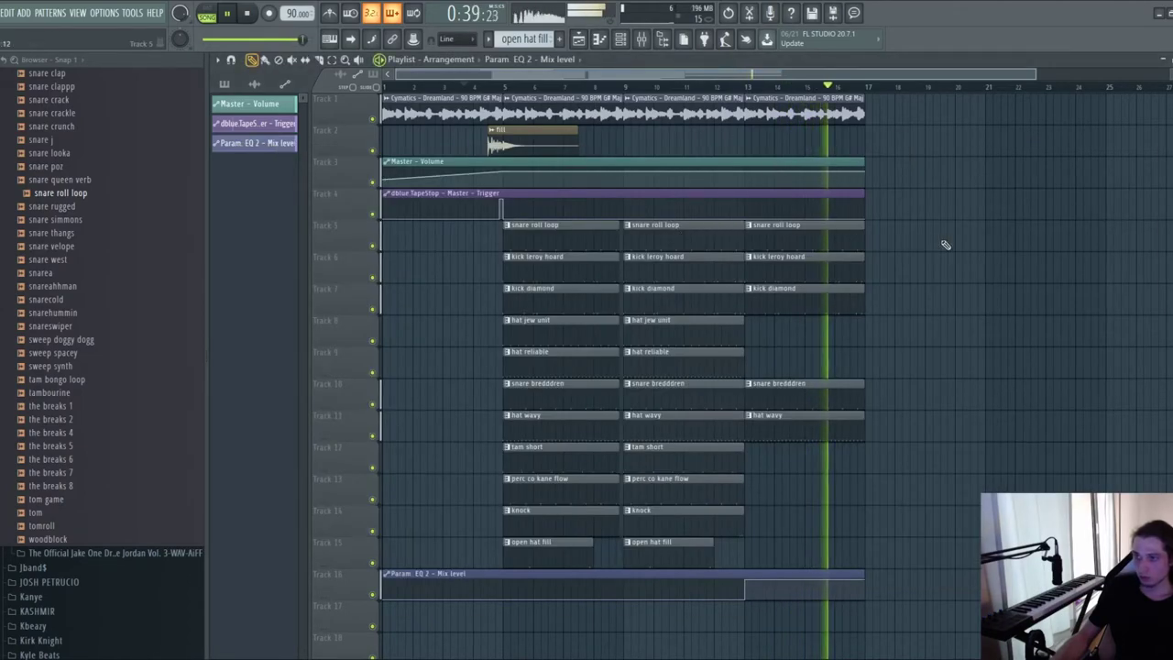
- Lengthen the Param. EQ 2 mix level automation clip past bar 17 and drop its level back to zero at bar 17
{"action": "scroll", "coordinate": [819, 473], "scroll_direction": "down", "scroll_amount": 1}
{"action": "left_click_drag", "start_coordinate": [782, 576], "coordinate": [932, 573]}
{"action": "right_click", "coordinate": [782, 602]}
- Duplicate the Dreamland loop from bar 17 up to bar 25 and repeat the snare roll loop and kick clips after bar 17
{"action": "left_click", "coordinate": [777, 122], "text": "ctrl"}
{"action": "key", "text": "ctrl+b"}
{"action": "left_click_drag", "start_coordinate": [801, 241], "coordinate": [795, 412]}
{"action": "key", "text": "ctrl+b"}
{"action": "left_click_drag", "start_coordinate": [932, 576], "coordinate": [1041, 575]}
{"action": "left_click_drag", "start_coordinate": [869, 121], "coordinate": [874, 158]}
{"action": "key", "text": "ctrl+b"}
- Repeat the snare bredddren and hat wavy clips at bars 21 and 25, with hat jew unit and hat reliable only at bar 21
{"action": "scroll", "coordinate": [871, 170], "scroll_direction": "down", "scroll_amount": 1}
{"action": "left_click_drag", "start_coordinate": [846, 208], "coordinate": [848, 210]}
{"action": "scroll", "coordinate": [788, 275], "scroll_direction": "down", "scroll_amount": 1}
{"action": "left_click_drag", "start_coordinate": [656, 392], "coordinate": [629, 427]}
{"action": "mouse_move", "coordinate": [754, 235]}
{"action": "left_mouse_down"}
{"action": "mouse_move", "coordinate": [716, 307]}
{"action": "mouse_move", "coordinate": [641, 307]}
{"action": "mouse_move", "coordinate": [597, 471]}
{"action": "left_mouse_up"}
{"action": "key", "text": "ctrl+b"}
{"action": "left_click", "coordinate": [711, 383]}
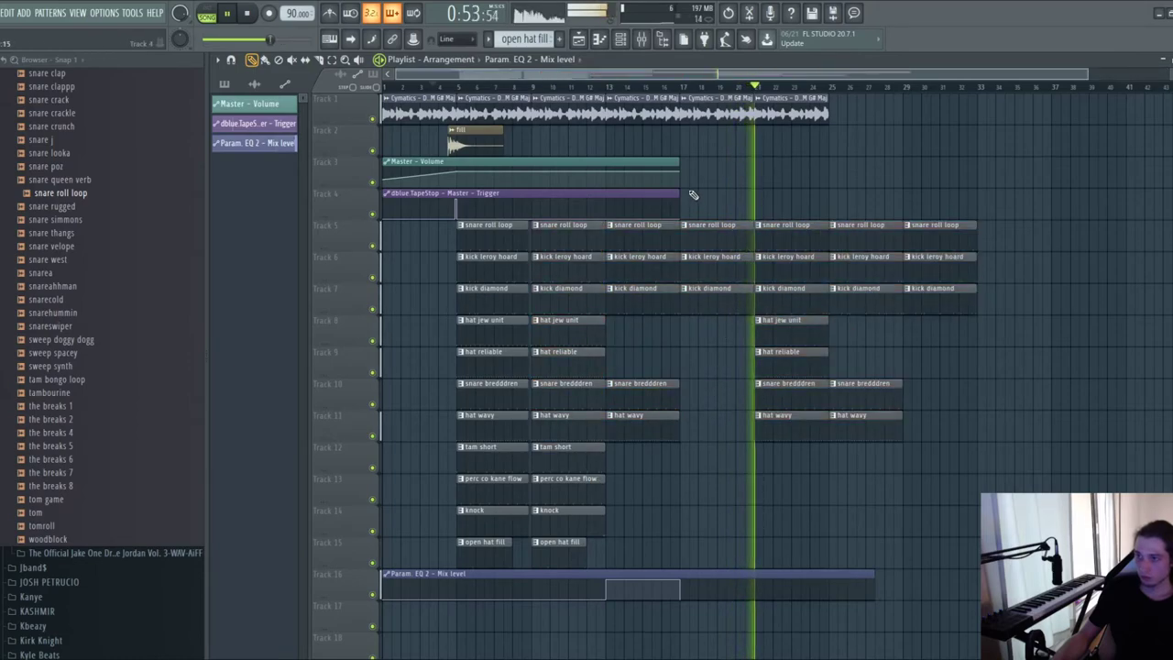
- Extend the Param. EQ 2 mix level automation clip to bar 29 and raise a point at bar 25
{"action": "left_click", "coordinate": [831, 614]}
{"action": "right_click", "coordinate": [855, 602]}
{"action": "left_click_drag", "start_coordinate": [876, 574], "coordinate": [903, 575]}
{"action": "left_click_drag", "start_coordinate": [828, 598], "coordinate": [828, 572]}
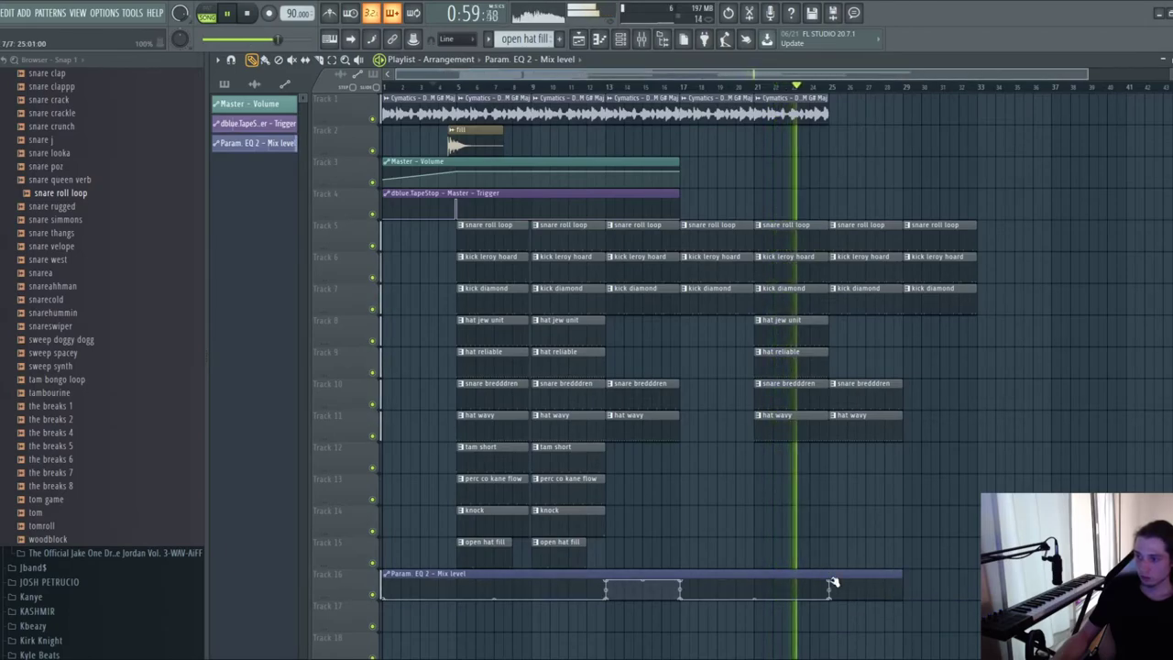
- Add Fruity Love Philter to the fourth slot of the Dreamland loop's mixer track and place another loop clip at bar 25
{"action": "left_click", "coordinate": [644, 40]}
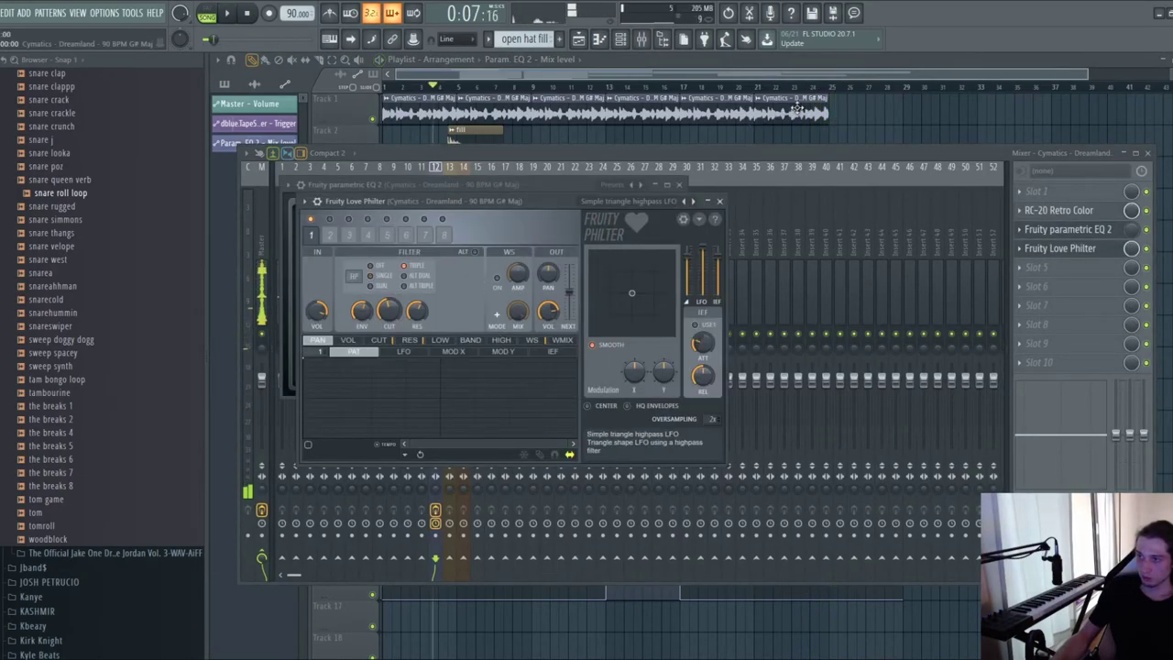
{"action": "left_click", "coordinate": [836, 98]}
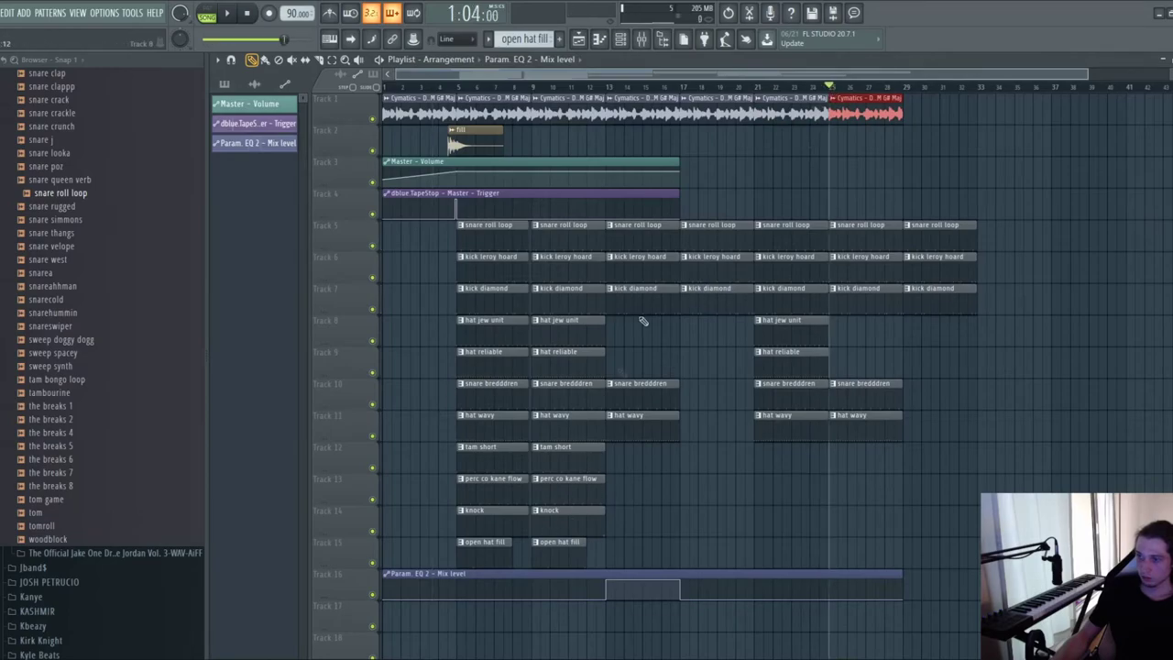
- Switch Fruity Love Philter to the Simple triangle lowpass LFO preset and create an automation clip for its mix level
{"action": "key", "text": "space"}
{"action": "key", "text": "F9"}
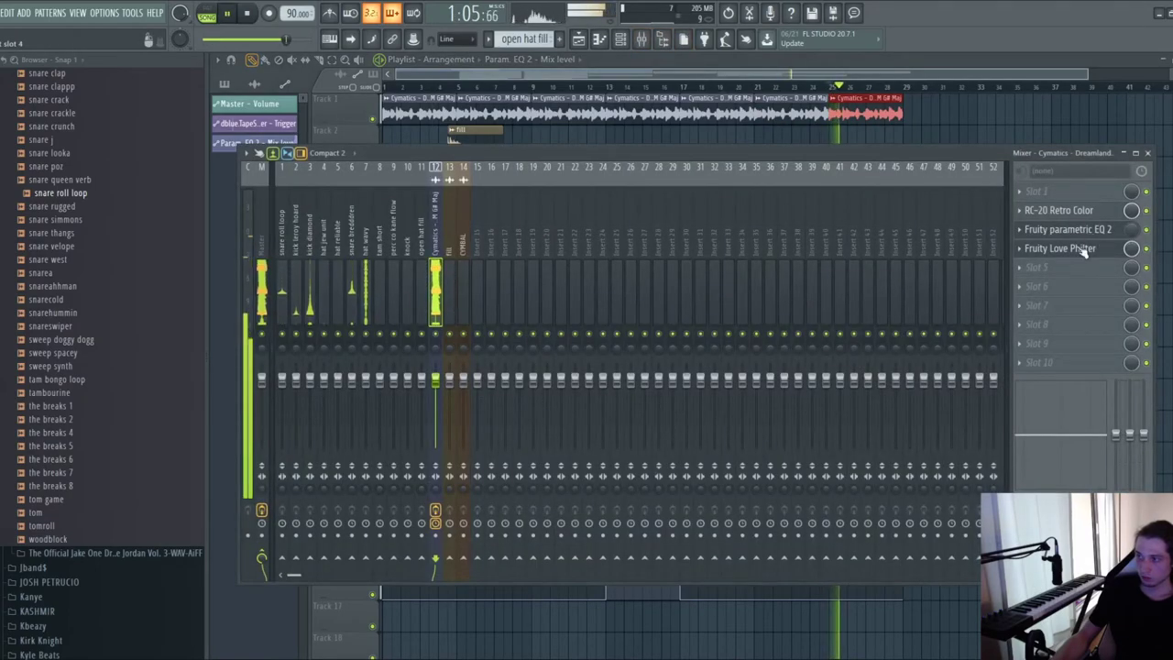
{"action": "left_click", "coordinate": [1081, 250]}
{"action": "left_click", "coordinate": [694, 202]}
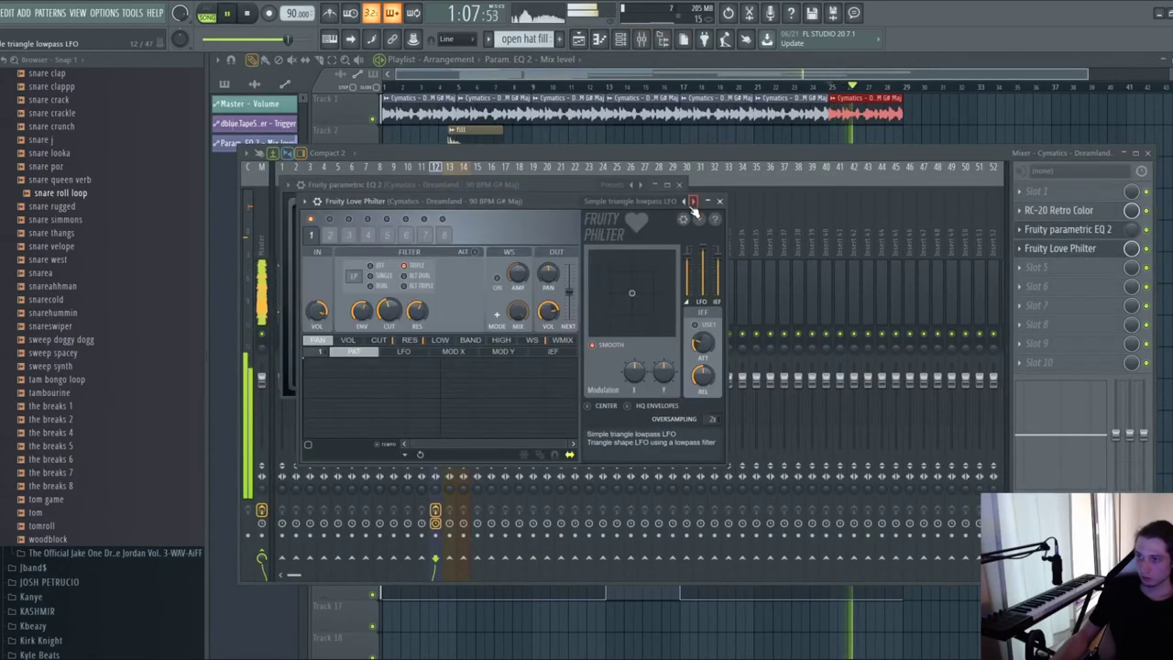
{"action": "right_click", "coordinate": [1135, 250]}
{"action": "left_click", "coordinate": [1127, 325]}
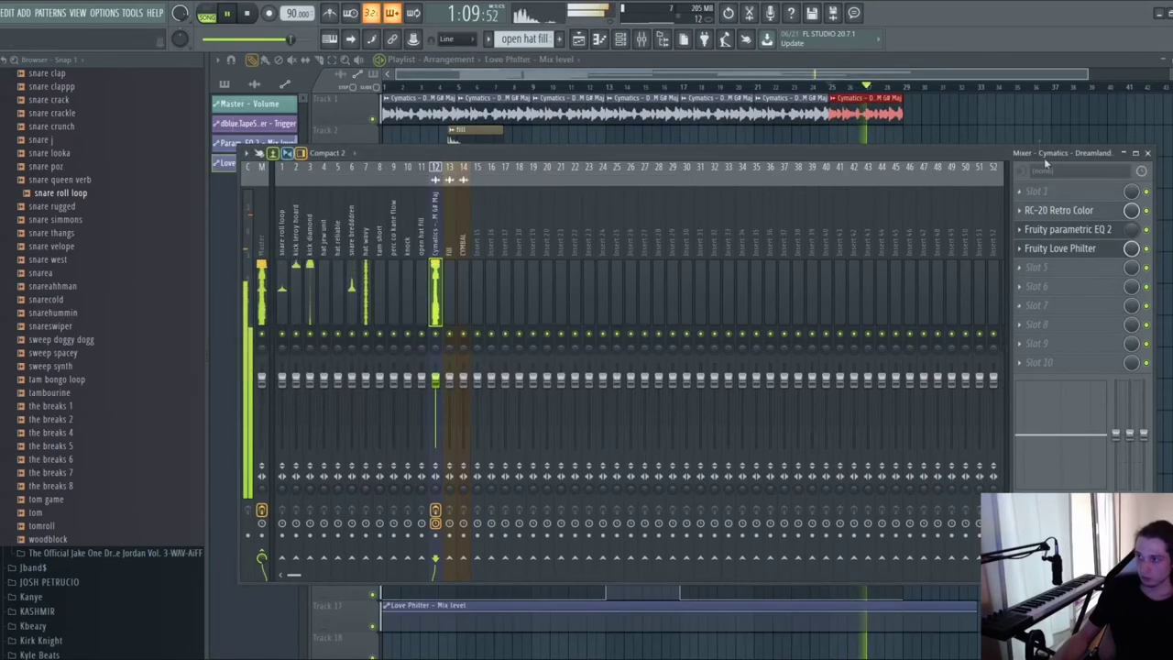
{"action": "key", "text": "F9"}
- Shape the Love Philter mix level automation to be full only from bar 25 to bar 29 and zero everywhere else
{"action": "scroll", "coordinate": [788, 495], "scroll_direction": "down", "scroll_amount": 2}
{"action": "right_click", "coordinate": [832, 543]}
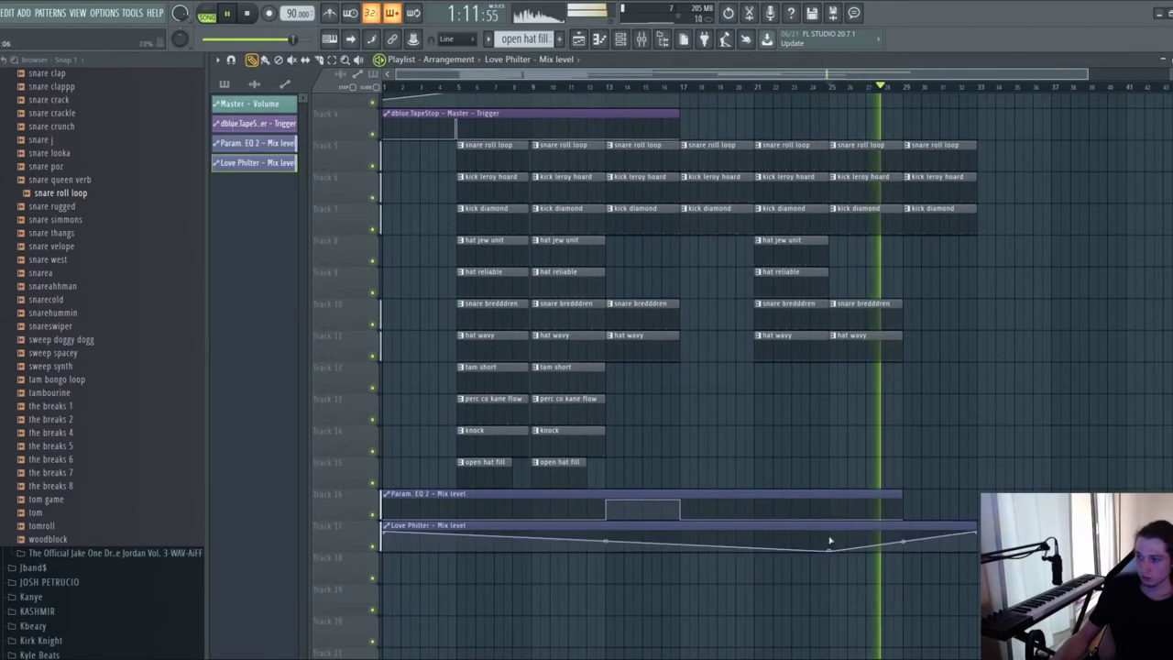
{"action": "right_click", "coordinate": [831, 541]}
{"action": "right_click", "coordinate": [905, 533]}
{"action": "right_click", "coordinate": [906, 550]}
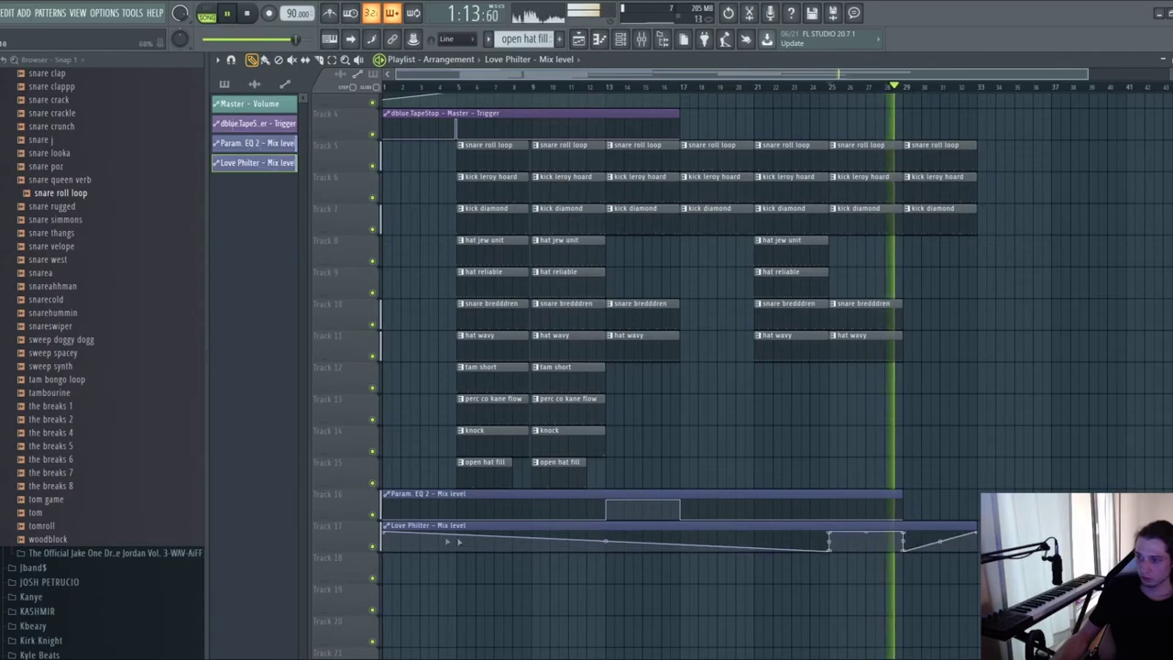
{"action": "left_click_drag", "start_coordinate": [384, 533], "coordinate": [387, 556]}
{"action": "key", "text": "space"}
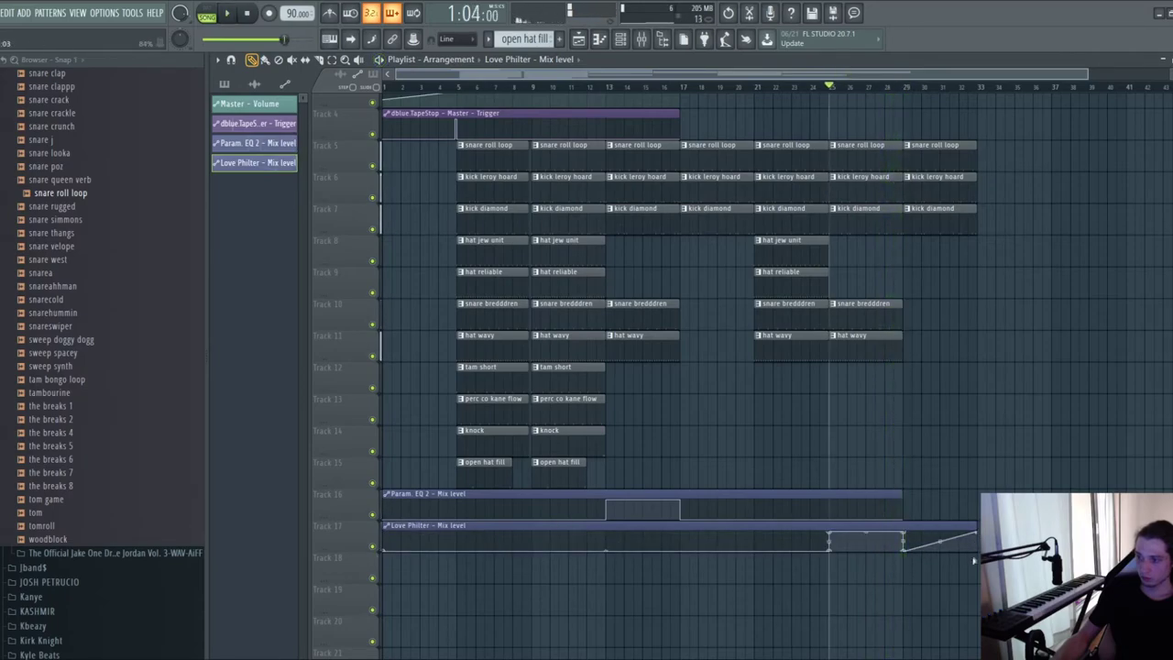
{"action": "left_click_drag", "start_coordinate": [979, 532], "coordinate": [978, 554]}
{"action": "key", "text": "space"}
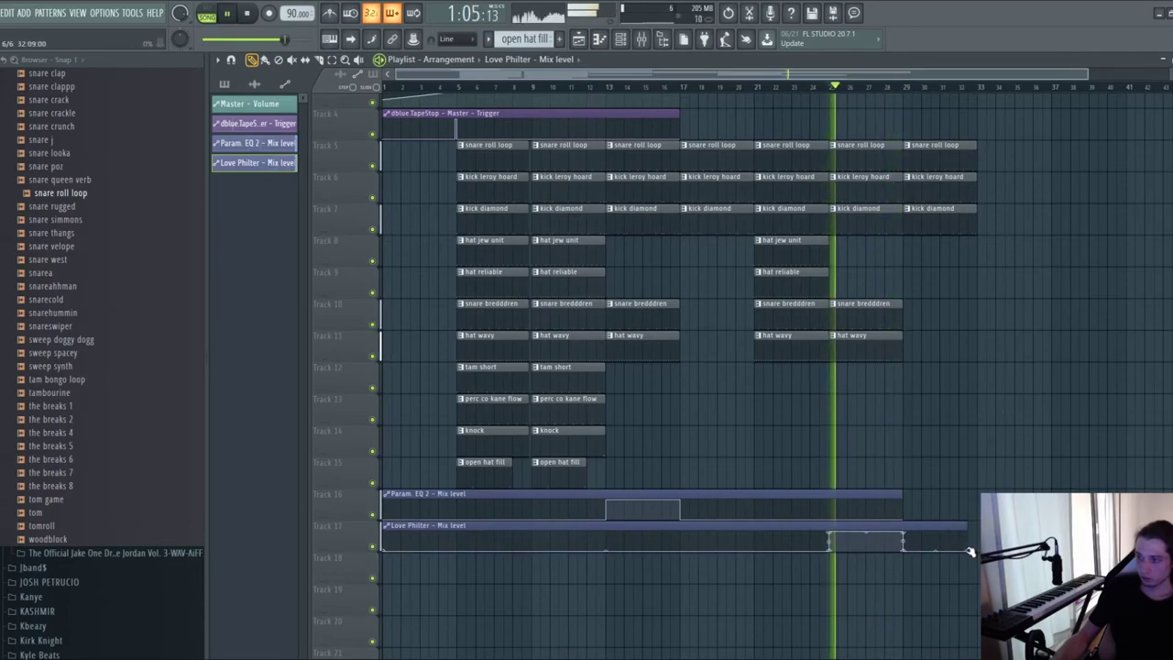
{"action": "scroll", "coordinate": [895, 335], "scroll_direction": "down", "scroll_amount": 3}
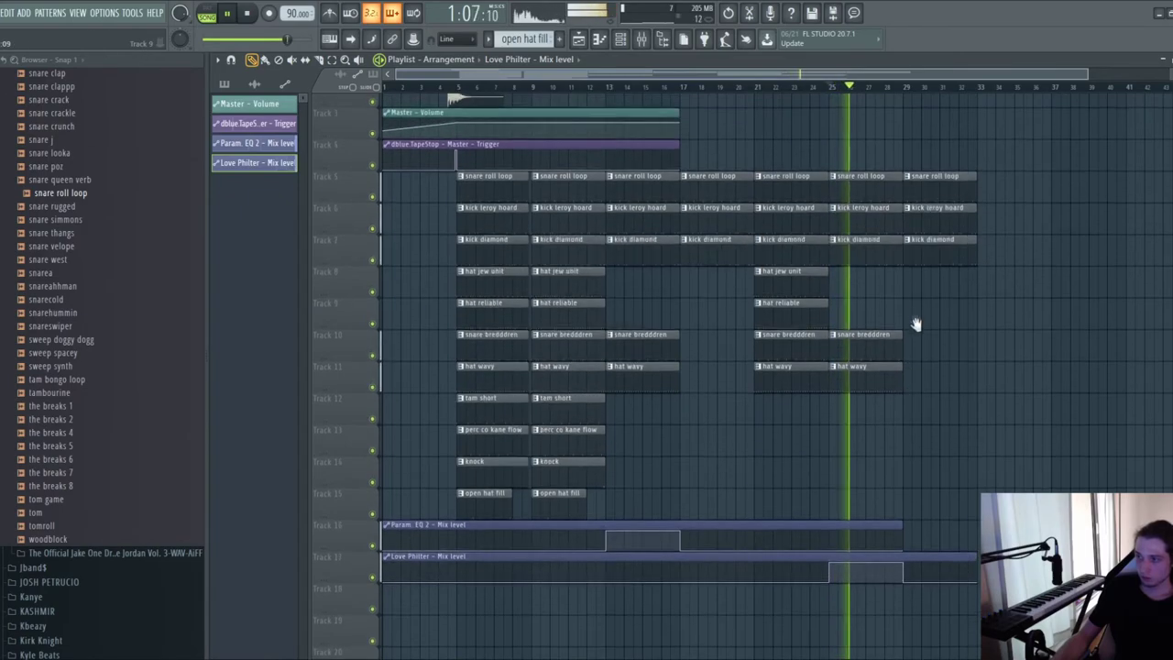
- Add CLA-2A Stereo to the fifth slot of the Dreamland loop's mixer track with gain about 47, and repeat the loop at bar 29
{"action": "left_click", "coordinate": [641, 39]}
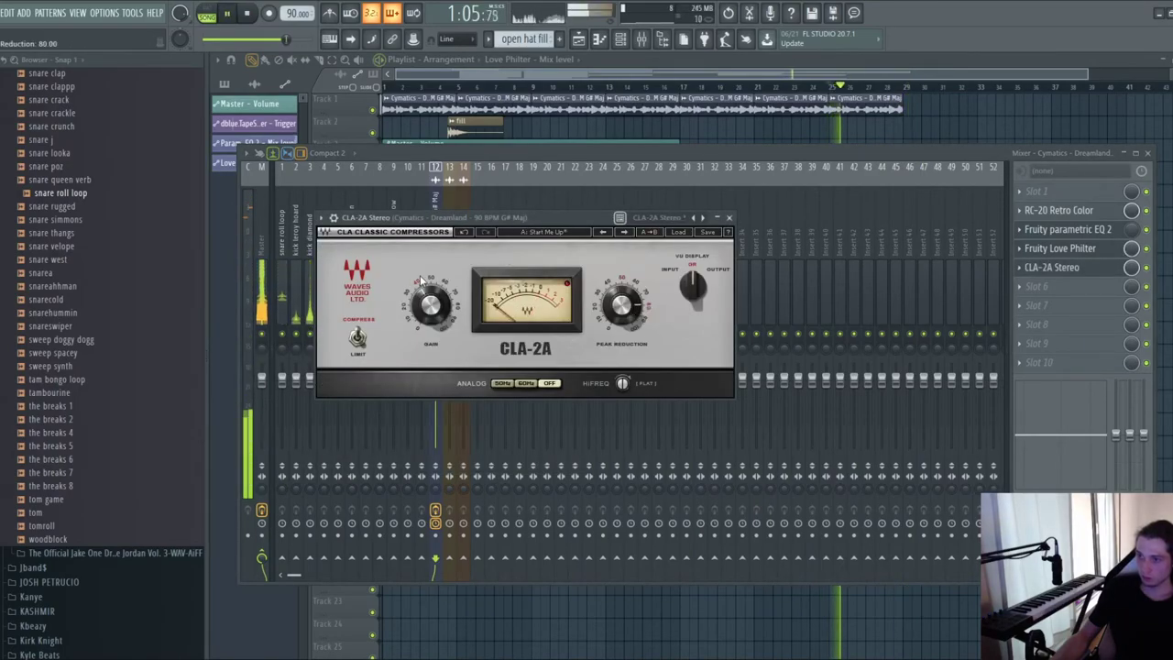
{"action": "left_click_drag", "start_coordinate": [527, 223], "coordinate": [685, 278]}
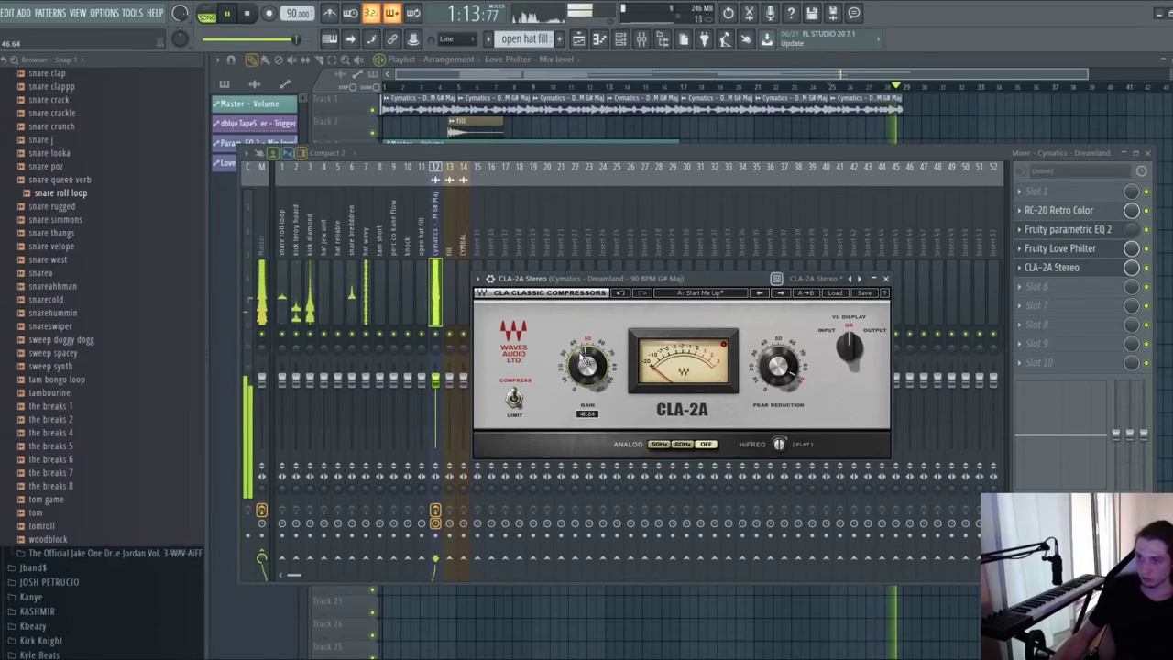
{"action": "left_click", "coordinate": [670, 139]}
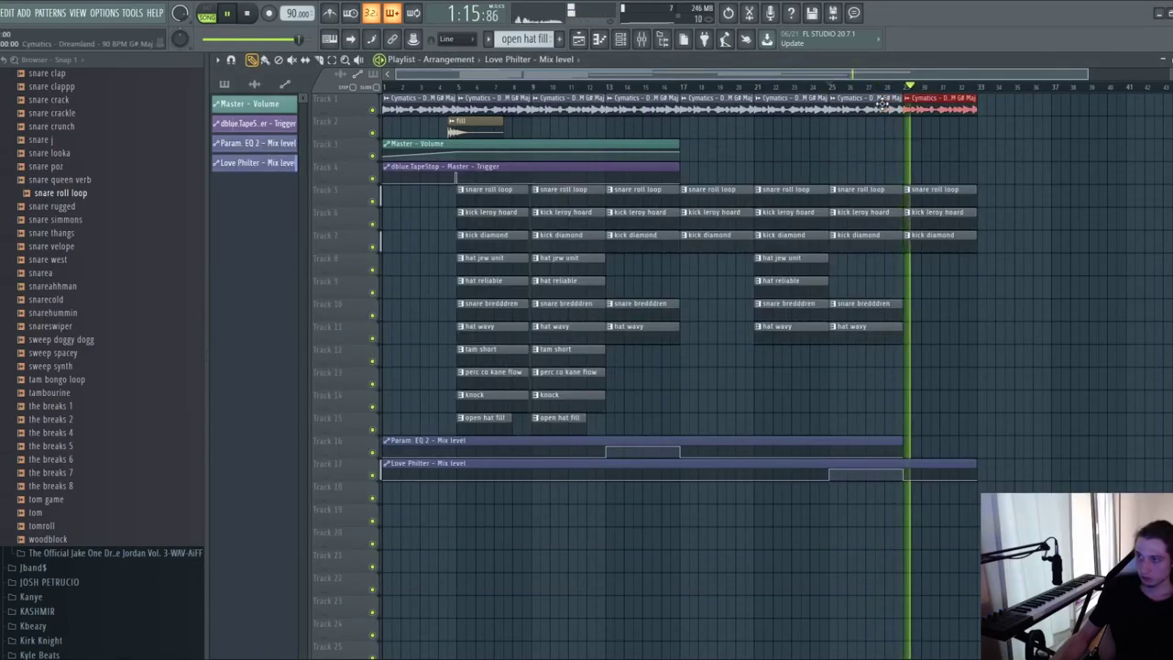
- Repeat the hat wavy clip from bar 25 at bar 29, leaving out the copied snare bredddren clip
{"action": "scroll", "coordinate": [877, 340], "scroll_direction": "down", "scroll_amount": 1}
{"action": "scroll", "coordinate": [898, 326], "scroll_direction": "down", "scroll_amount": 1}
{"action": "left_click_drag", "start_coordinate": [851, 309], "coordinate": [792, 355]}
{"action": "mouse_move", "coordinate": [838, 292]}
{"action": "left_mouse_down"}
{"action": "mouse_move", "coordinate": [841, 307]}
{"action": "mouse_move", "coordinate": [807, 336]}
{"action": "left_mouse_up"}
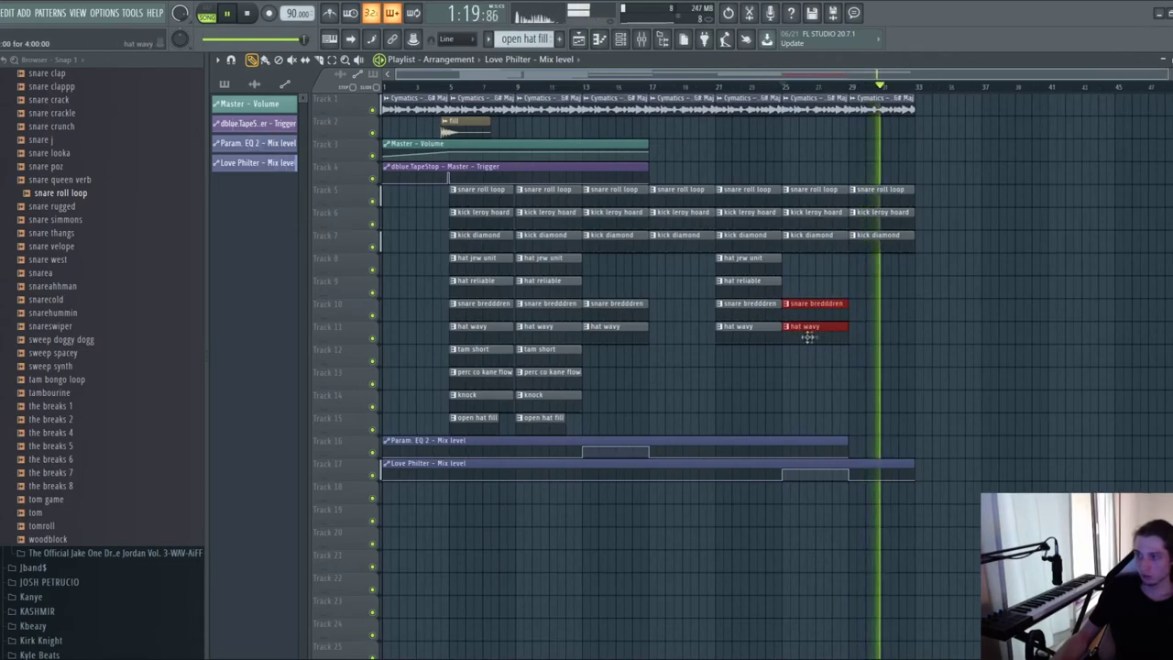
{"action": "key", "text": "ctrl+b"}
{"action": "left_click", "coordinate": [816, 361], "text": "ctrl"}
- Slice off the last half bar before bar 33 from the Dreamland loop, snare roll loop, kick and hat wavy clips
{"action": "mouse_move", "coordinate": [903, 432]}
{"action": "left_mouse_down"}
{"action": "mouse_move", "coordinate": [740, 254]}
{"action": "mouse_move", "coordinate": [877, 131]}
{"action": "mouse_move", "coordinate": [877, 96]}
{"action": "mouse_move", "coordinate": [909, 363]}
{"action": "left_mouse_up"}
{"action": "left_click", "coordinate": [323, 62]}
{"action": "key", "text": "space"}
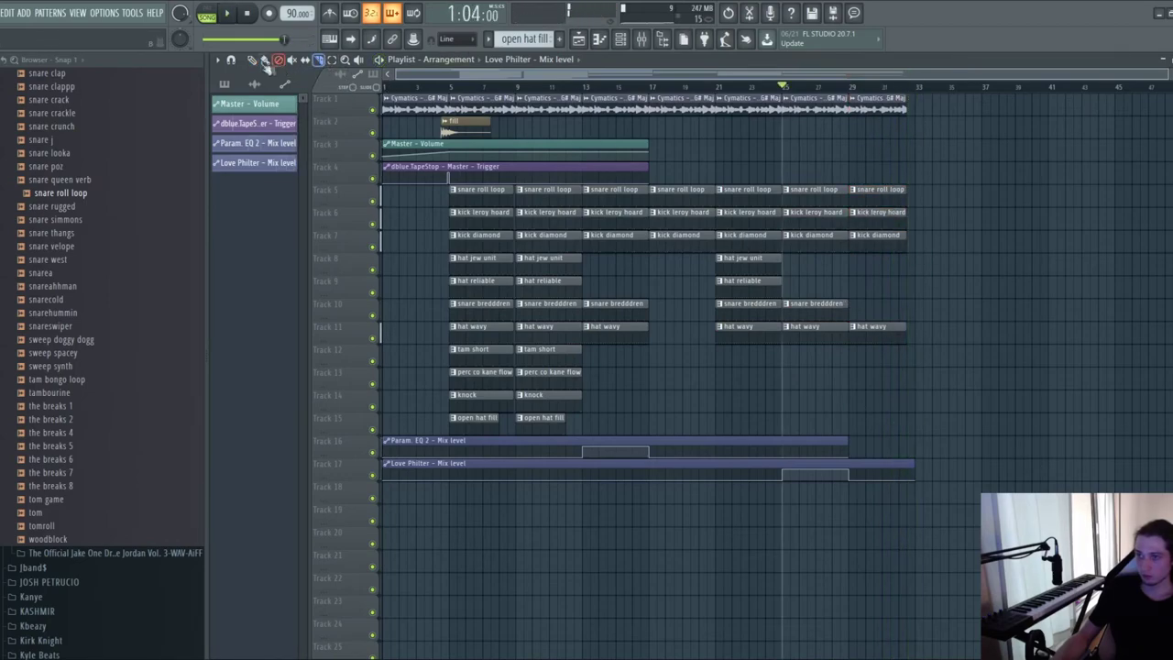
- Split the Master Volume and TapeStop automation clips at bar 5 and duplicate all clips on Tracks 1 to 15 from bar 5 onward
{"action": "left_click_drag", "start_coordinate": [904, 432], "coordinate": [386, 95]}
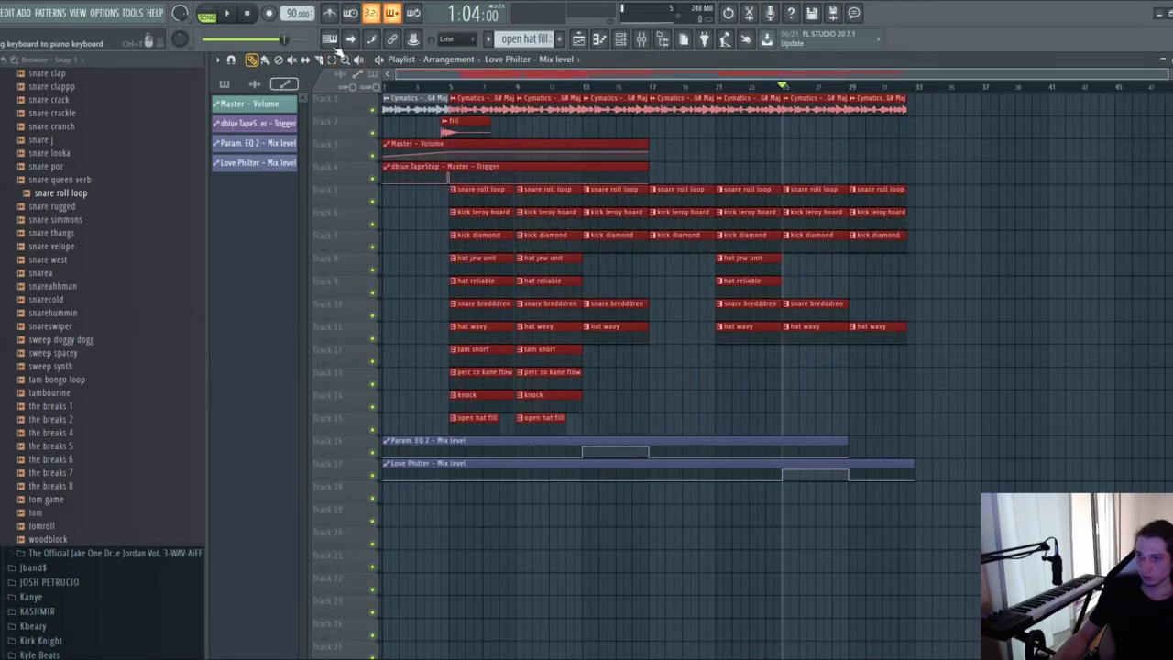
{"action": "left_click_drag", "start_coordinate": [452, 163], "coordinate": [980, 417]}
{"action": "key", "text": "ctrl+b"}
{"action": "left_click_drag", "start_coordinate": [648, 128], "coordinate": [641, 126]}
{"action": "key", "text": "space"}
{"action": "left_click", "coordinate": [627, 88]}
{"action": "left_click", "coordinate": [620, 151]}
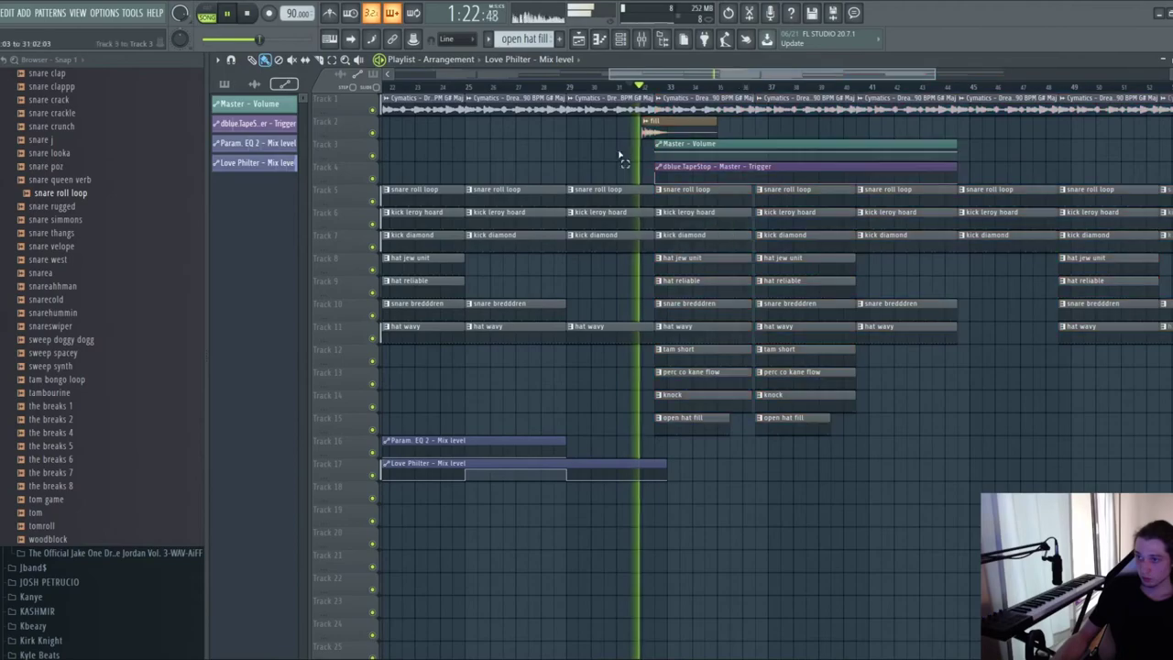
- Select the whole duplicated section and shift it so its loop and drum clips start at bar 33
{"action": "scroll", "coordinate": [614, 155], "scroll_direction": "up", "scroll_amount": 5}
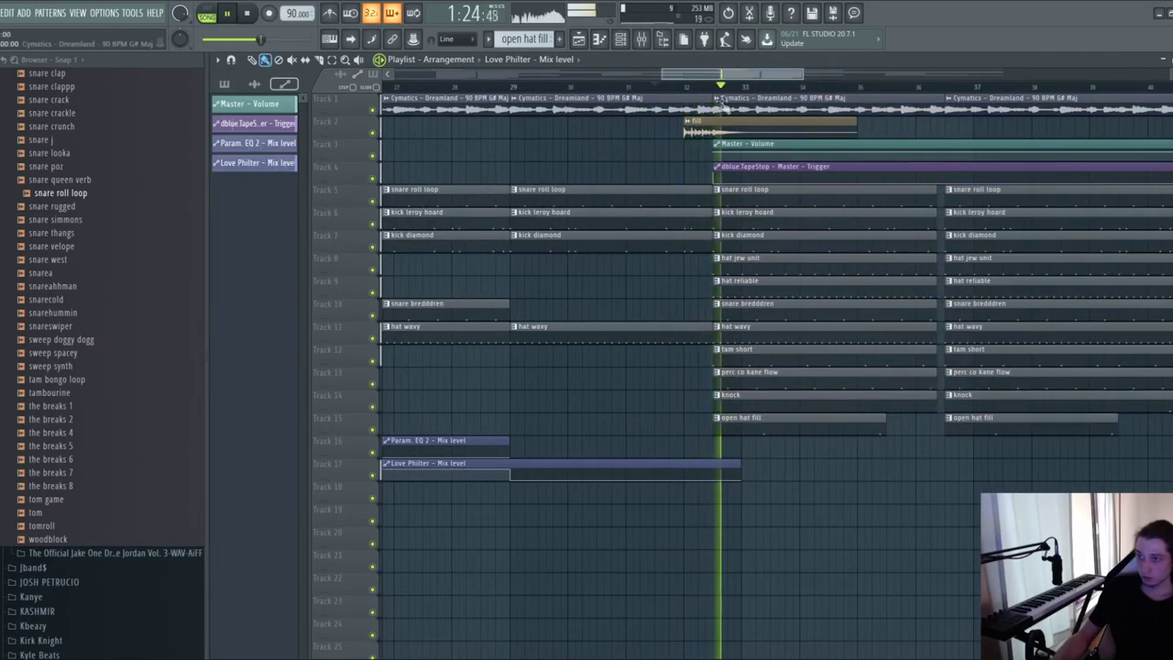
{"action": "scroll", "coordinate": [736, 114], "scroll_direction": "down", "scroll_amount": 5}
{"action": "left_click_drag", "start_coordinate": [734, 110], "coordinate": [1170, 455]}
{"action": "key", "text": "space"}
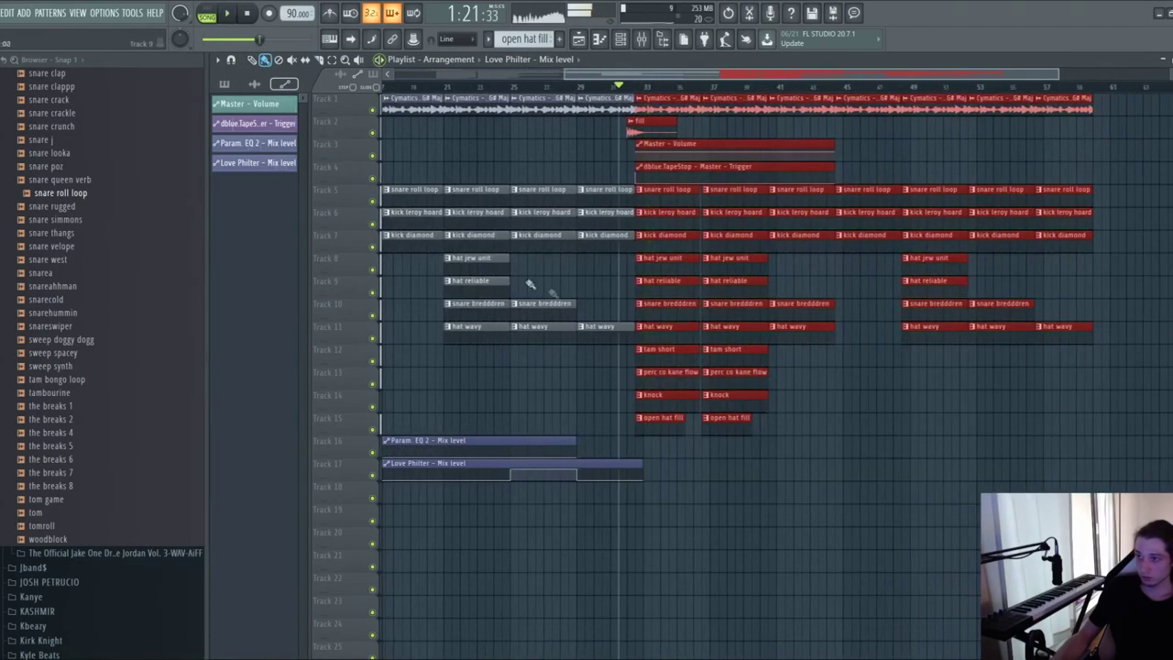
{"action": "scroll", "coordinate": [596, 248], "scroll_direction": "up", "scroll_amount": 4}
{"action": "key", "text": "space"}
{"action": "left_click_drag", "start_coordinate": [696, 144], "coordinate": [716, 144]}
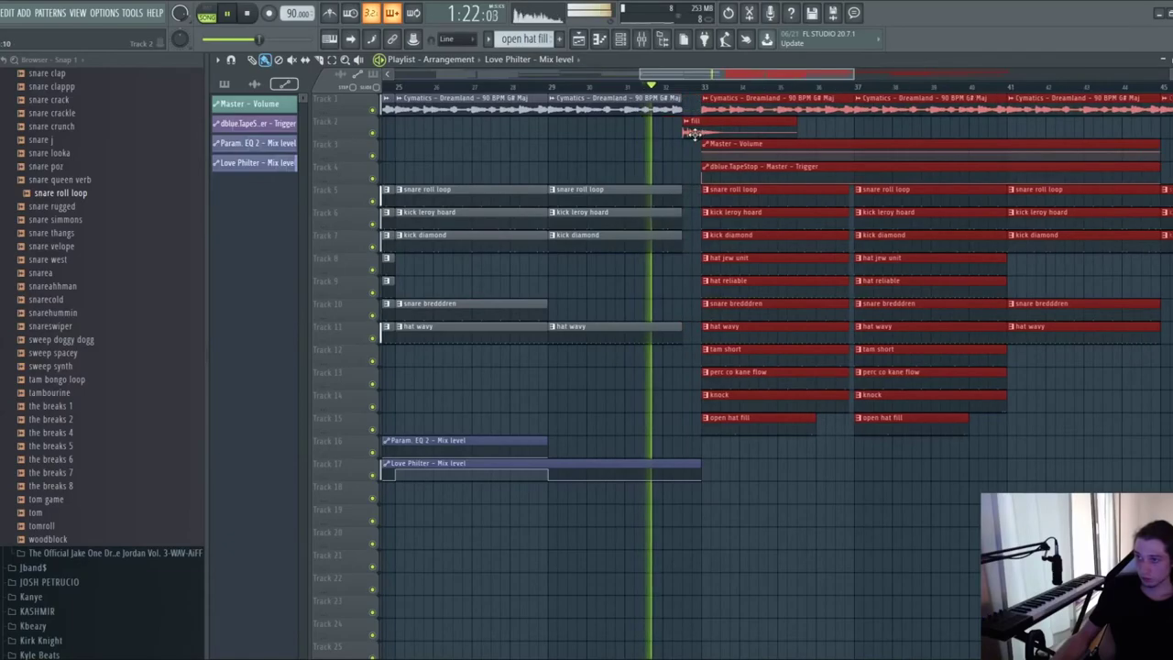
- Play back the transition into bar 33 several times to check the timing of the fill against the loop and drums
{"action": "scroll", "coordinate": [659, 176], "scroll_direction": "up", "scroll_amount": 3}
{"action": "left_click", "coordinate": [662, 172]}
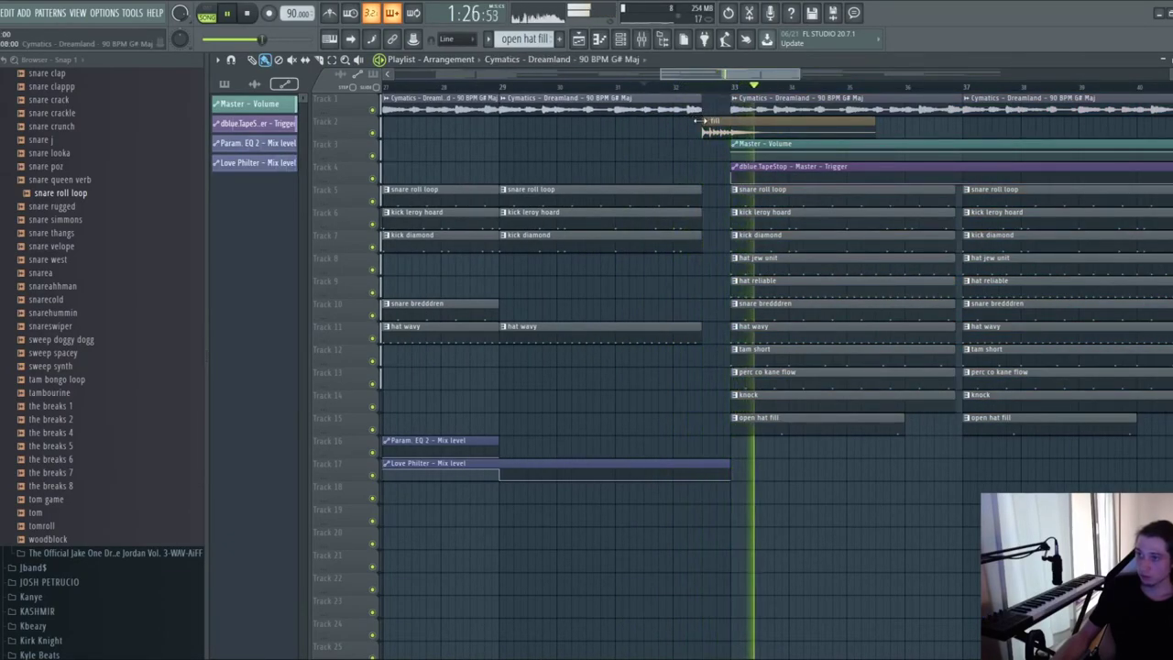
{"action": "key", "text": "space"}
{"action": "key", "text": "space"}
{"action": "key", "text": "space"}
{"action": "key", "text": "space"}
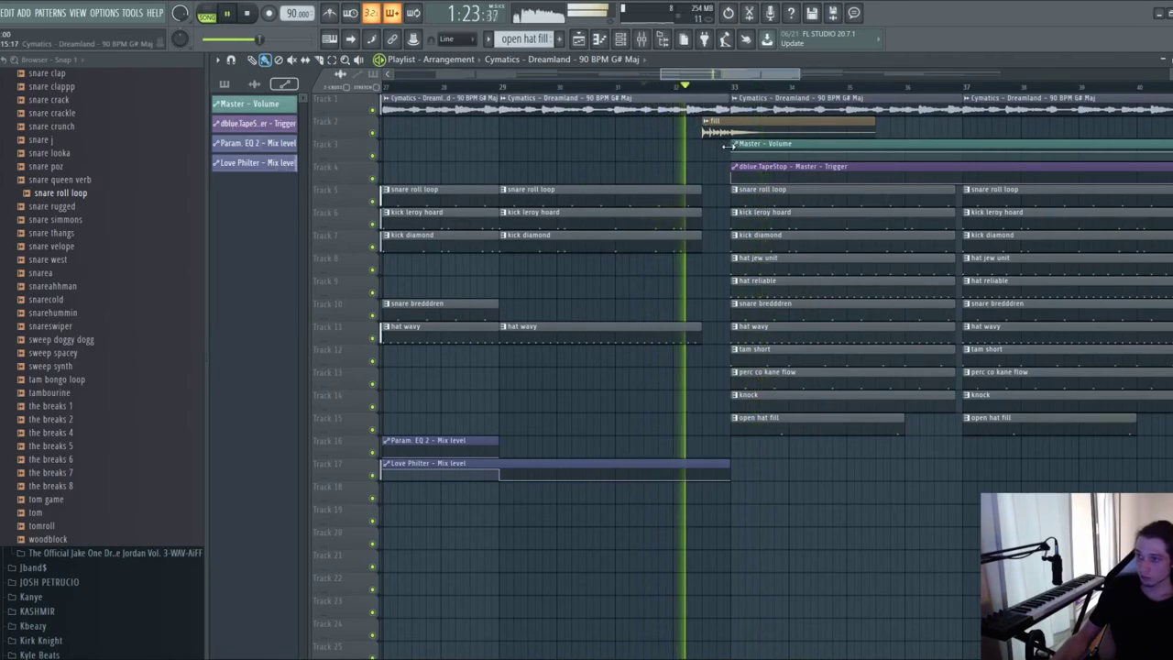
{"action": "scroll", "coordinate": [703, 113], "scroll_direction": "up", "scroll_amount": 4}
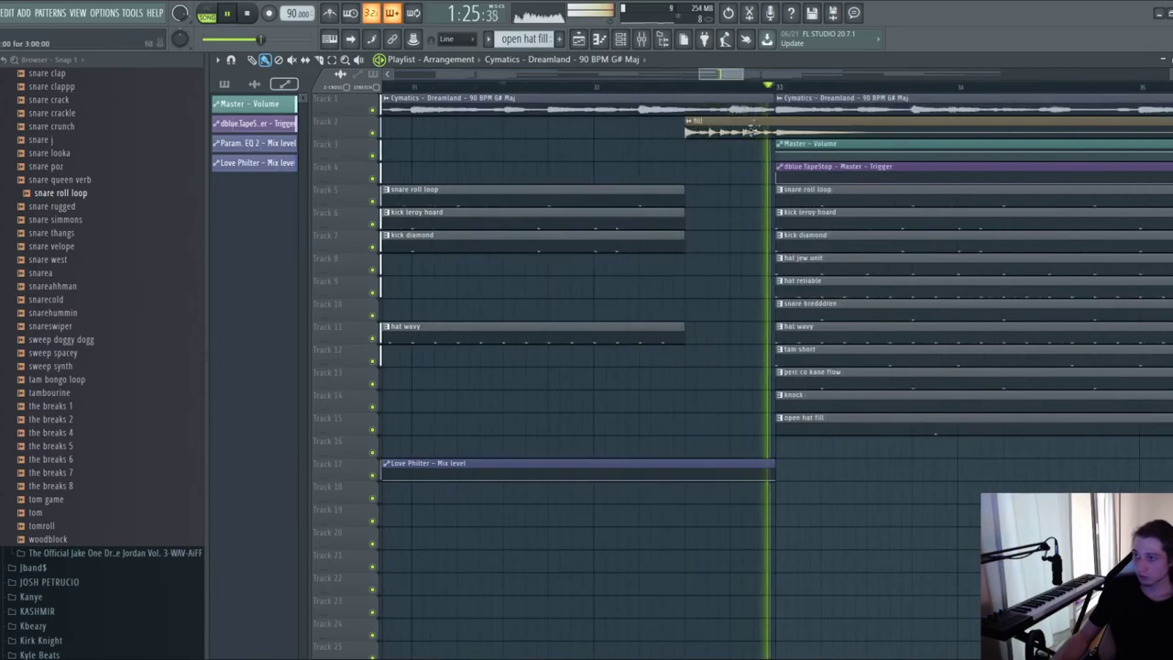
{"action": "key", "text": "space"}
{"action": "key", "text": "space"}
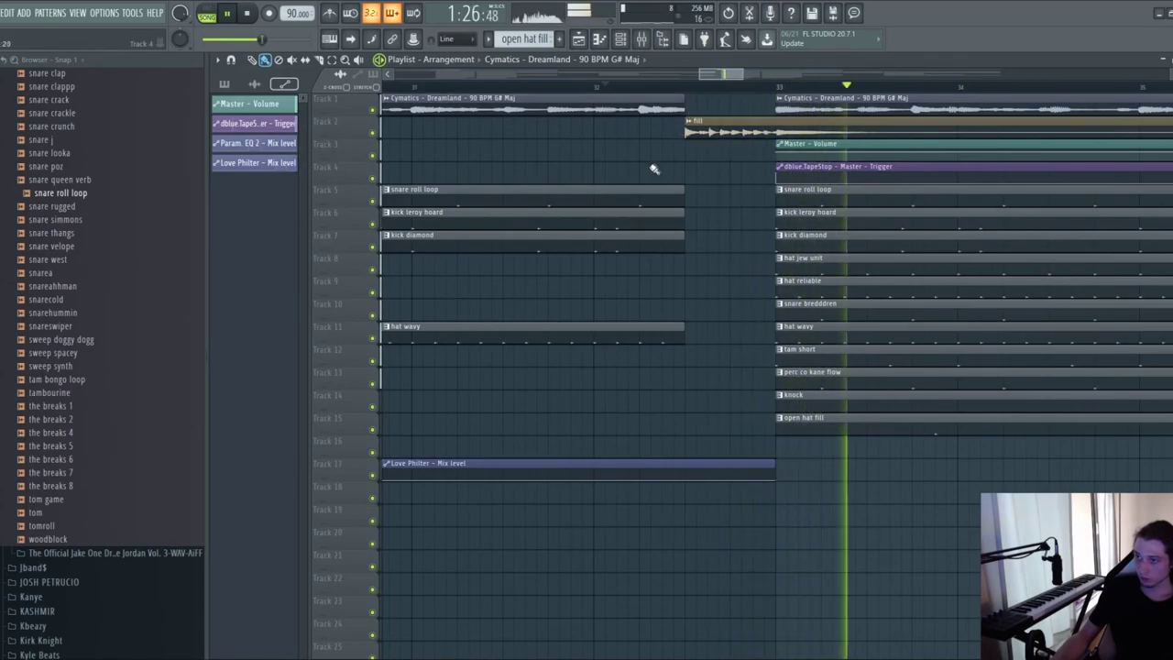
- Duplicate the complete second section on Tracks 1 to 15, including its fill, so the copy starts at bar 61
{"action": "scroll", "coordinate": [636, 178], "scroll_direction": "down", "scroll_amount": 4}
{"action": "scroll", "coordinate": [566, 311], "scroll_direction": "down", "scroll_amount": 3}
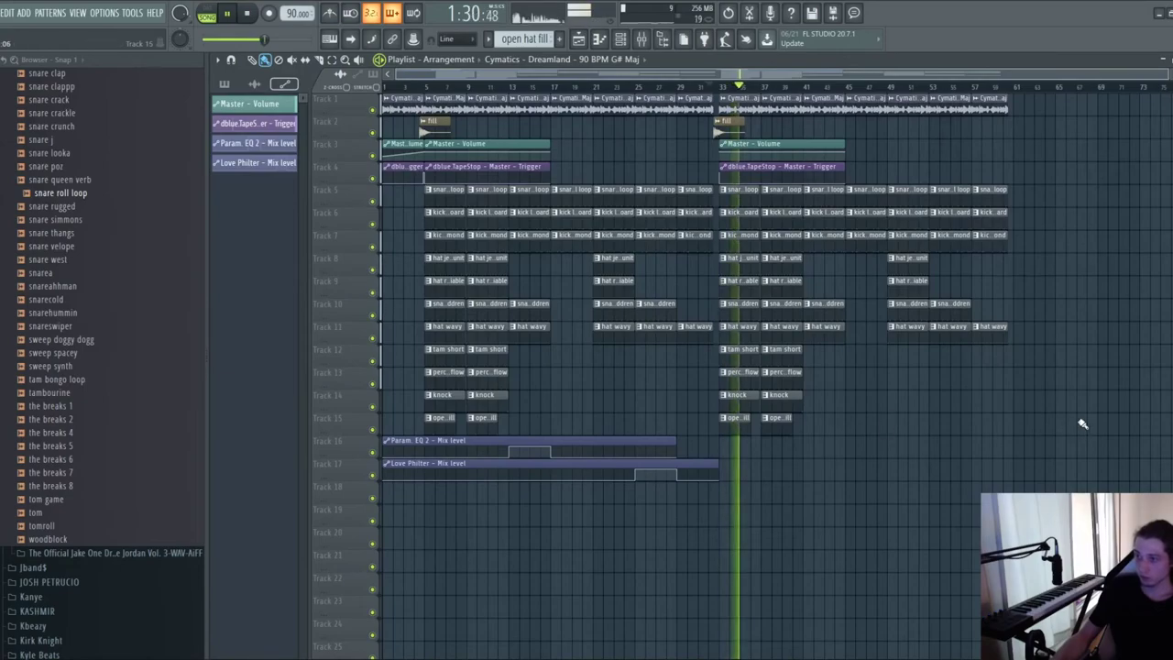
{"action": "left_click_drag", "start_coordinate": [1056, 427], "coordinate": [720, 86]}
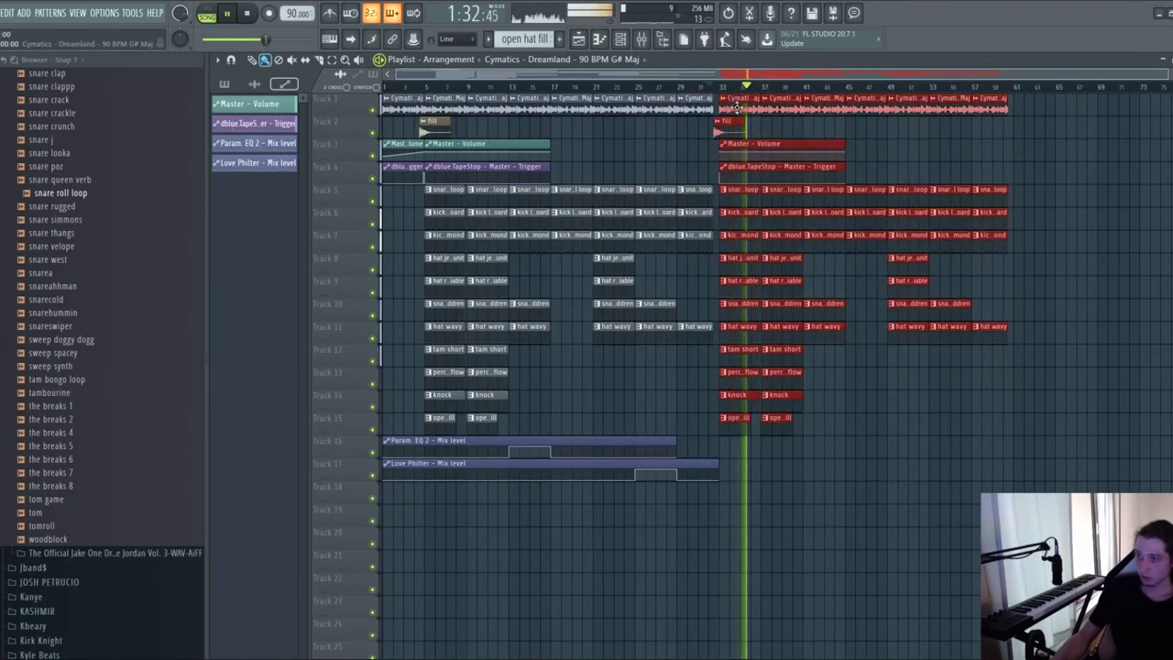
{"action": "key", "text": "ctrl+b"}
{"action": "scroll", "coordinate": [802, 179], "scroll_direction": "up", "scroll_amount": 5}
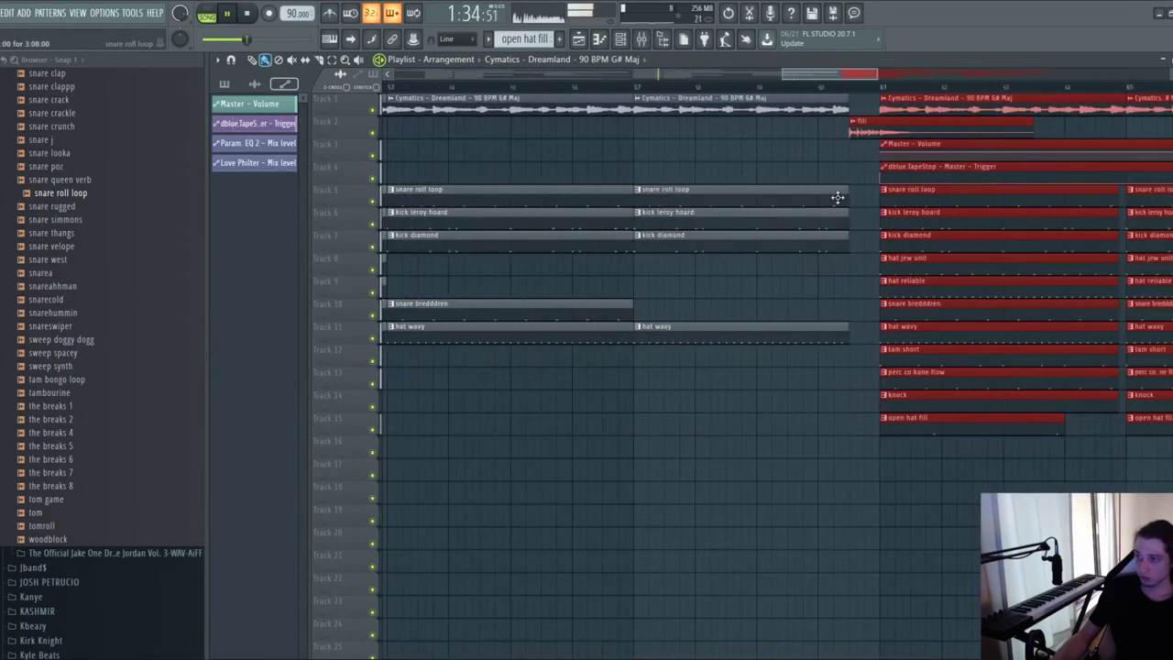
- Delete the third section's clips after bar 69 and trim its Master Volume and TapeStop automation clips to end at that bar
{"action": "left_click", "coordinate": [829, 179]}
{"action": "scroll", "coordinate": [827, 179], "scroll_direction": "down", "scroll_amount": 6}
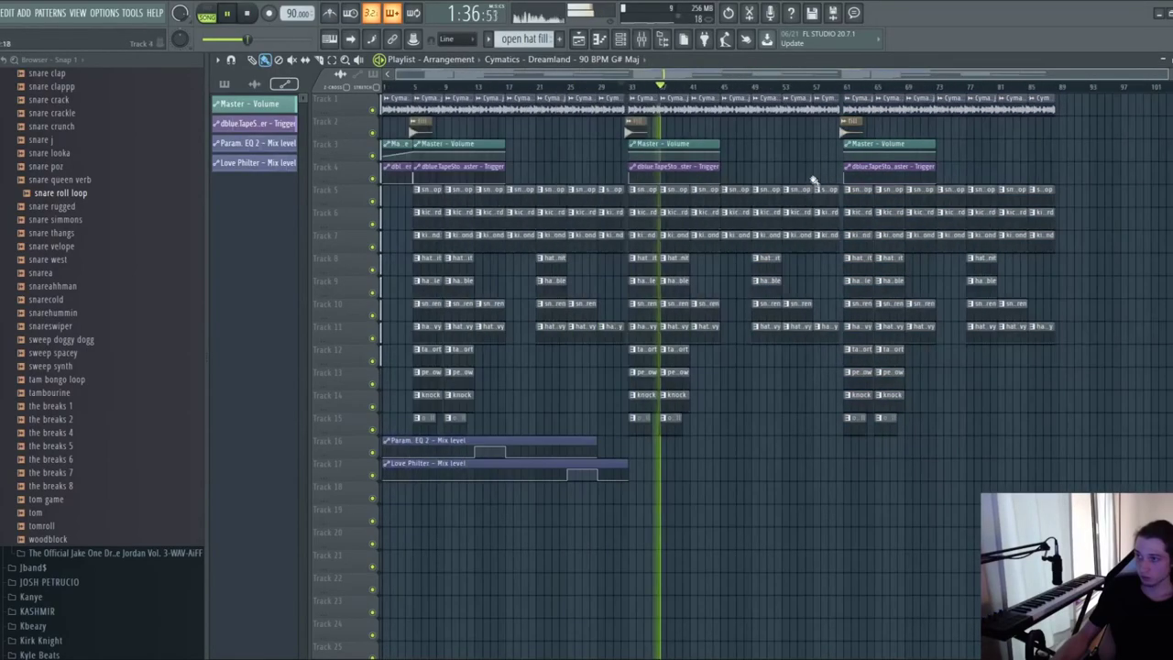
{"action": "left_click_drag", "start_coordinate": [914, 95], "coordinate": [1079, 389]}
{"action": "key", "text": "Delete"}
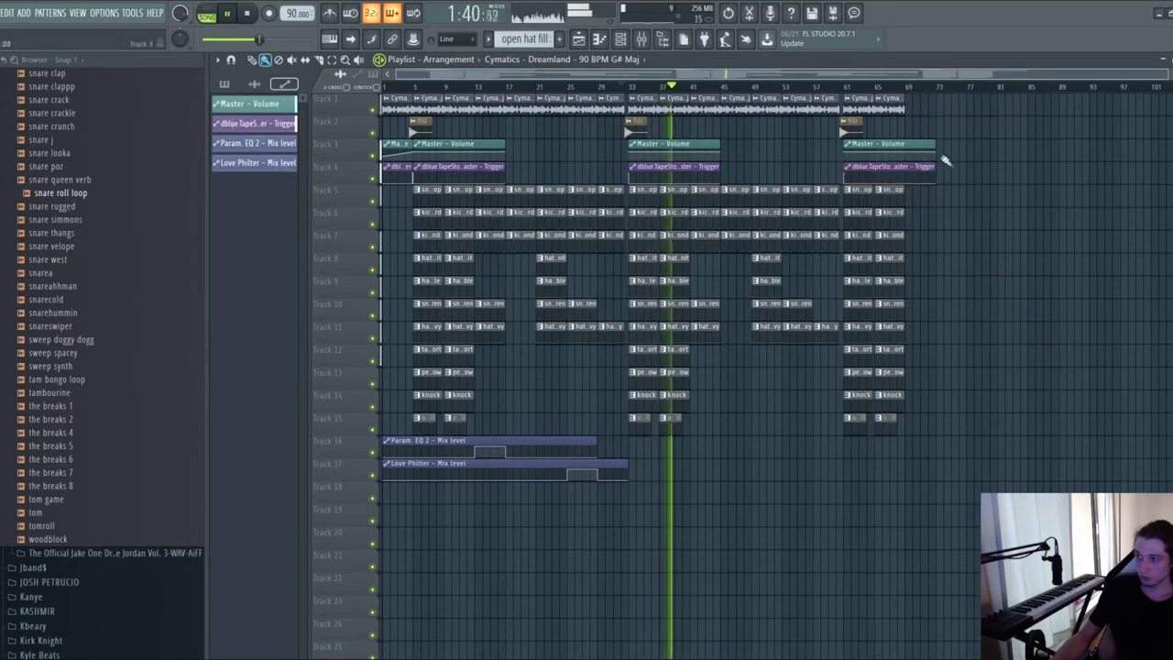
{"action": "left_click_drag", "start_coordinate": [936, 139], "coordinate": [932, 180]}
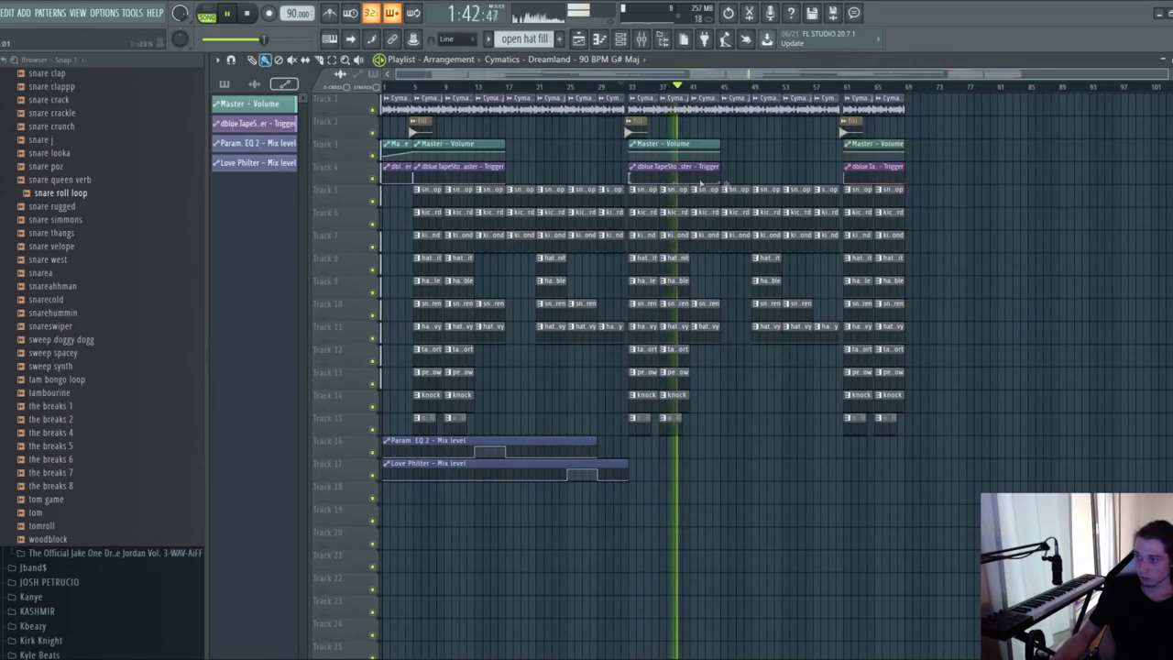
- Extend the loop and drum clips before the last fill to bar 61, start the TapeStop clip at the fill, and play back the transition
{"action": "scroll", "coordinate": [597, 175], "scroll_direction": "up", "scroll_amount": 1}
{"action": "scroll", "coordinate": [652, 150], "scroll_direction": "up", "scroll_amount": 2}
{"action": "scroll", "coordinate": [646, 158], "scroll_direction": "down", "scroll_amount": 2}
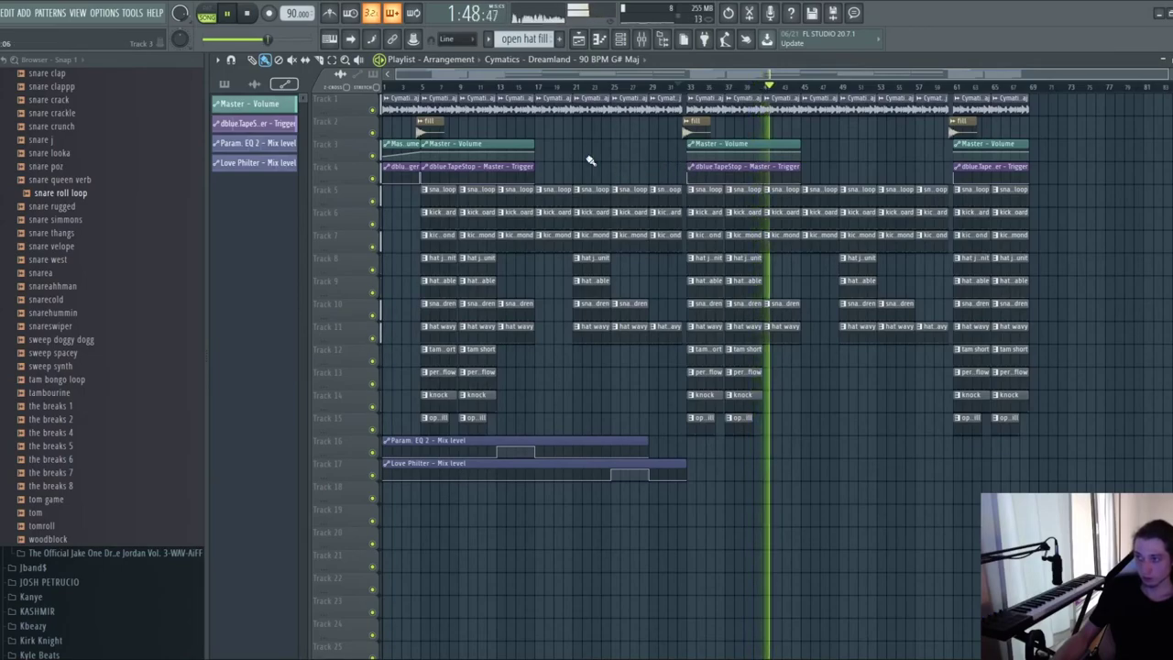
{"action": "scroll", "coordinate": [1037, 174], "scroll_direction": "up", "scroll_amount": 4}
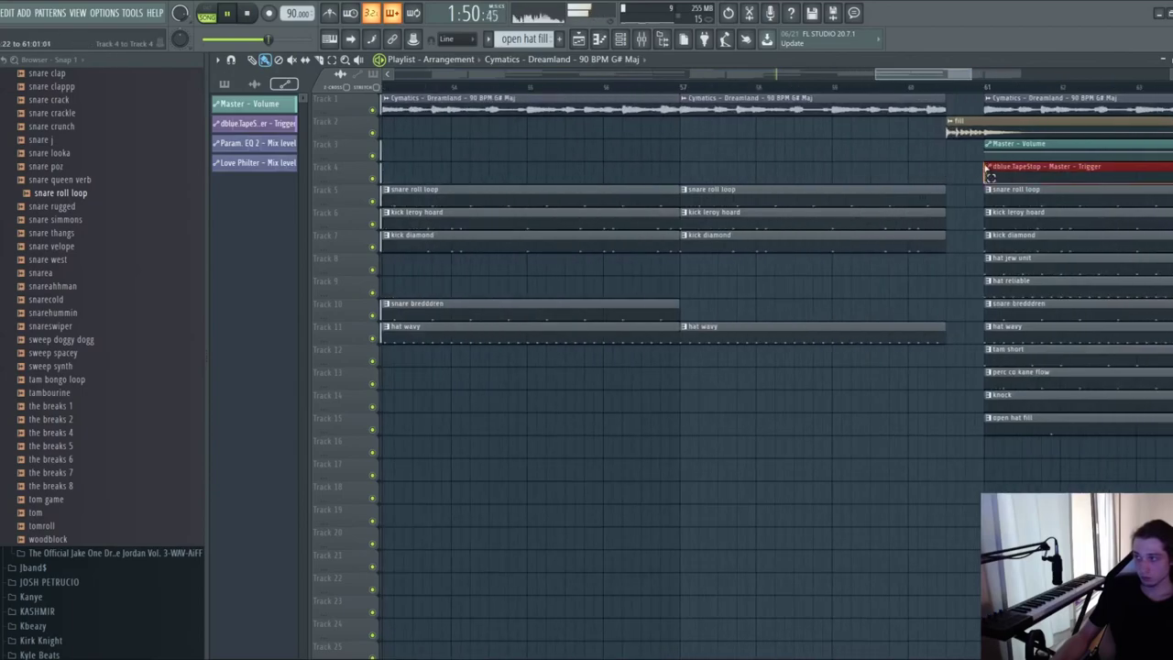
{"action": "left_click_drag", "start_coordinate": [902, 103], "coordinate": [898, 334]}
{"action": "left_click", "coordinate": [927, 87]}
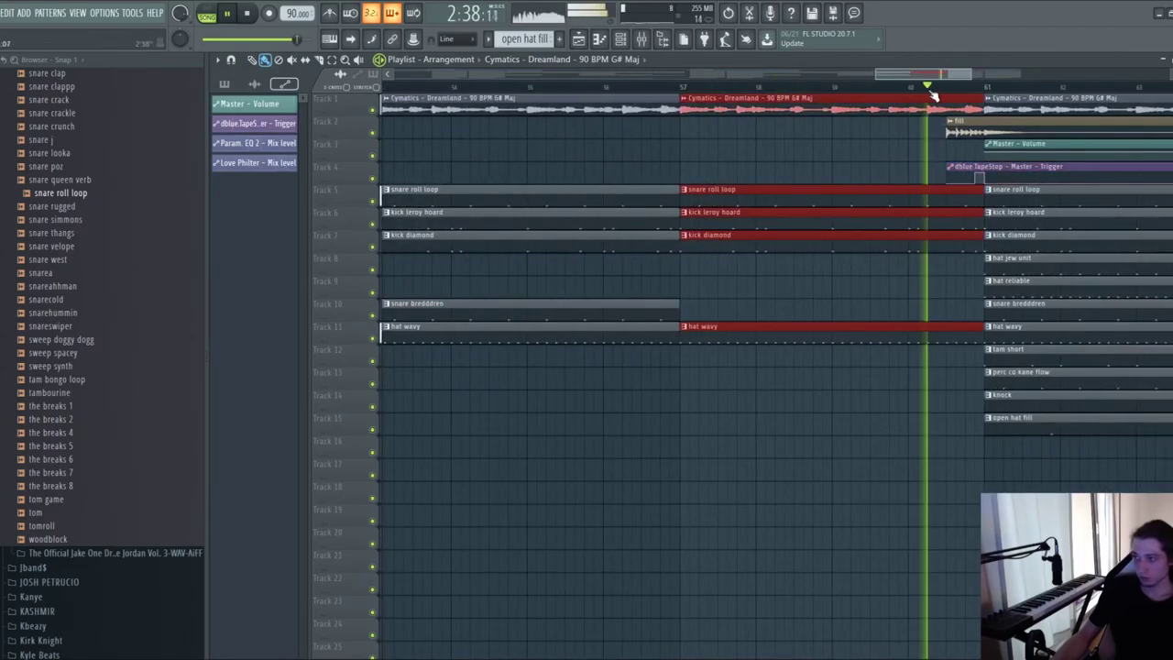
{"action": "left_click", "coordinate": [918, 132], "text": "ctrl"}
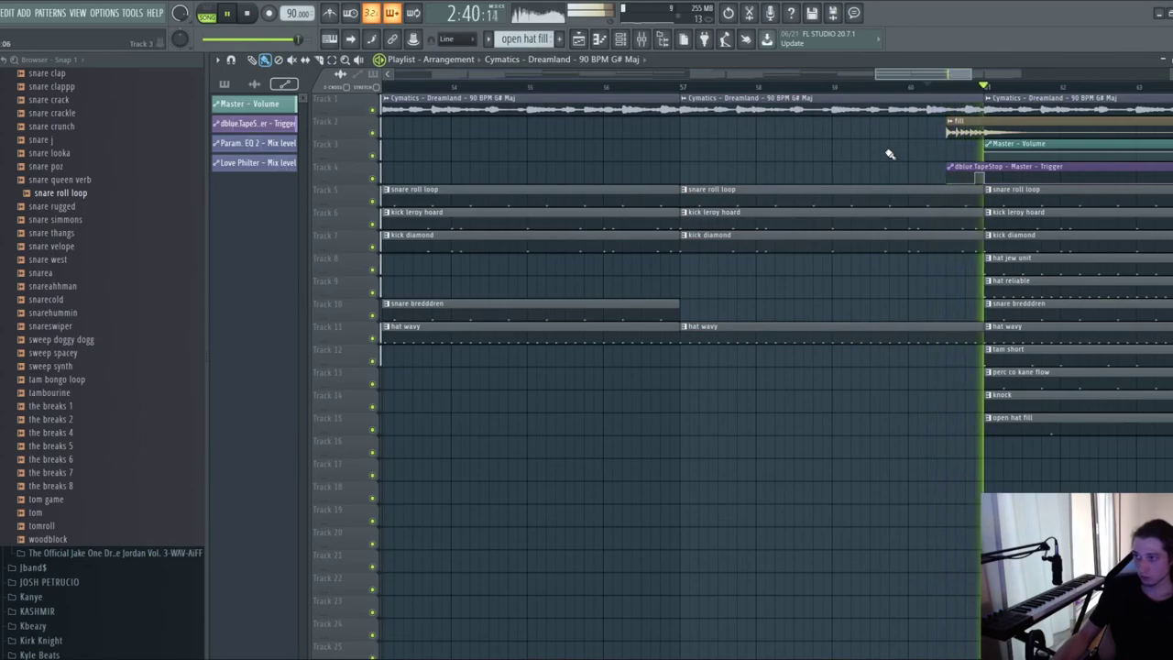
- Extend the loop and drum clips to bar 33, start the second section's TapeStop clip at the fill, and play back that transition
{"action": "scroll", "coordinate": [820, 193], "scroll_direction": "down", "scroll_amount": 6}
{"action": "scroll", "coordinate": [661, 175], "scroll_direction": "up", "scroll_amount": 4}
{"action": "scroll", "coordinate": [679, 179], "scroll_direction": "up", "scroll_amount": 2}
{"action": "left_click_drag", "start_coordinate": [604, 105], "coordinate": [607, 354]}
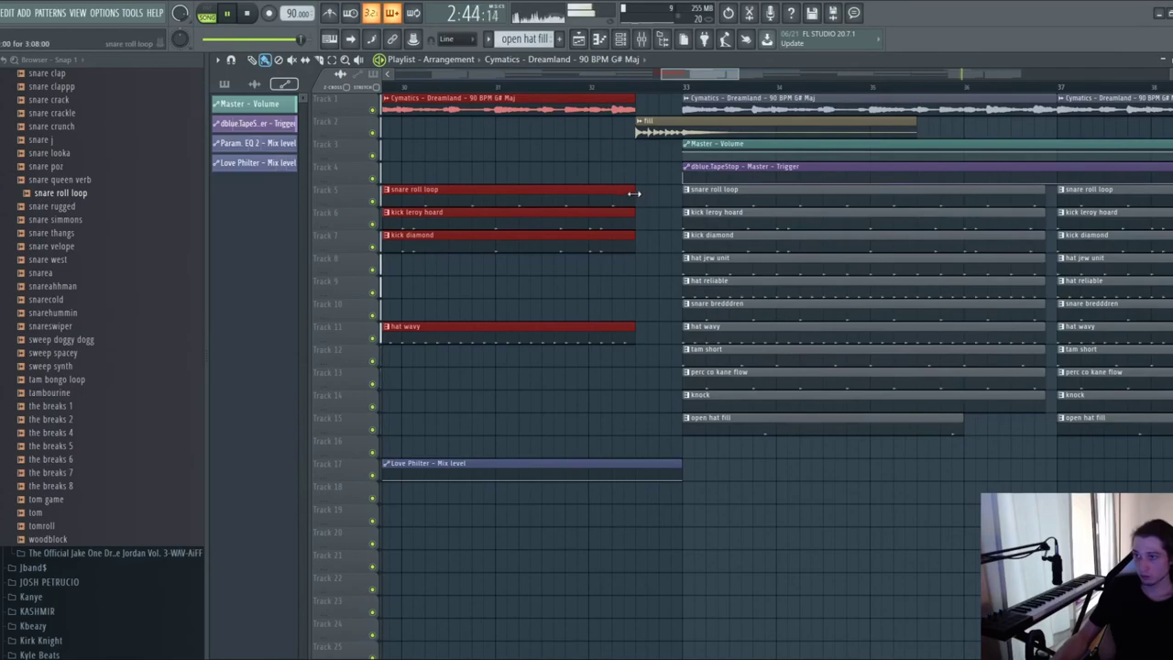
{"action": "left_click", "coordinate": [687, 171]}
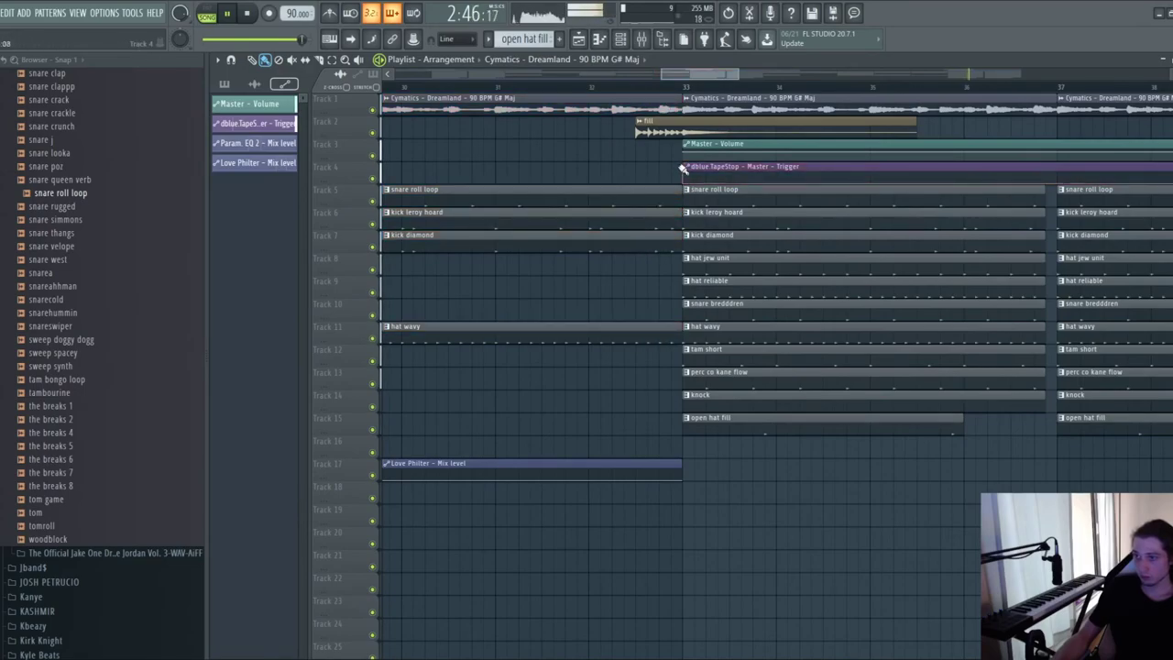
{"action": "left_click", "coordinate": [598, 92]}
{"action": "scroll", "coordinate": [519, 189], "scroll_direction": "down", "scroll_amount": 4}
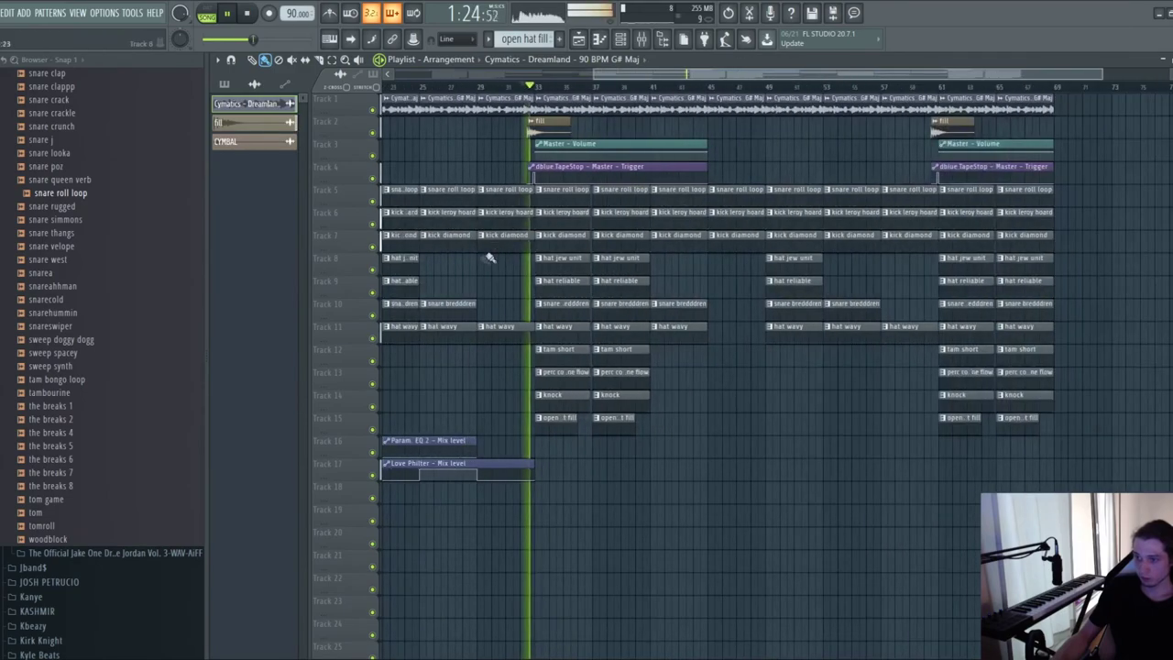
{"action": "scroll", "coordinate": [439, 313], "scroll_direction": "down", "scroll_amount": 2}
{"action": "left_click", "coordinate": [651, 465]}
{"action": "key", "text": "ctrl+b"}
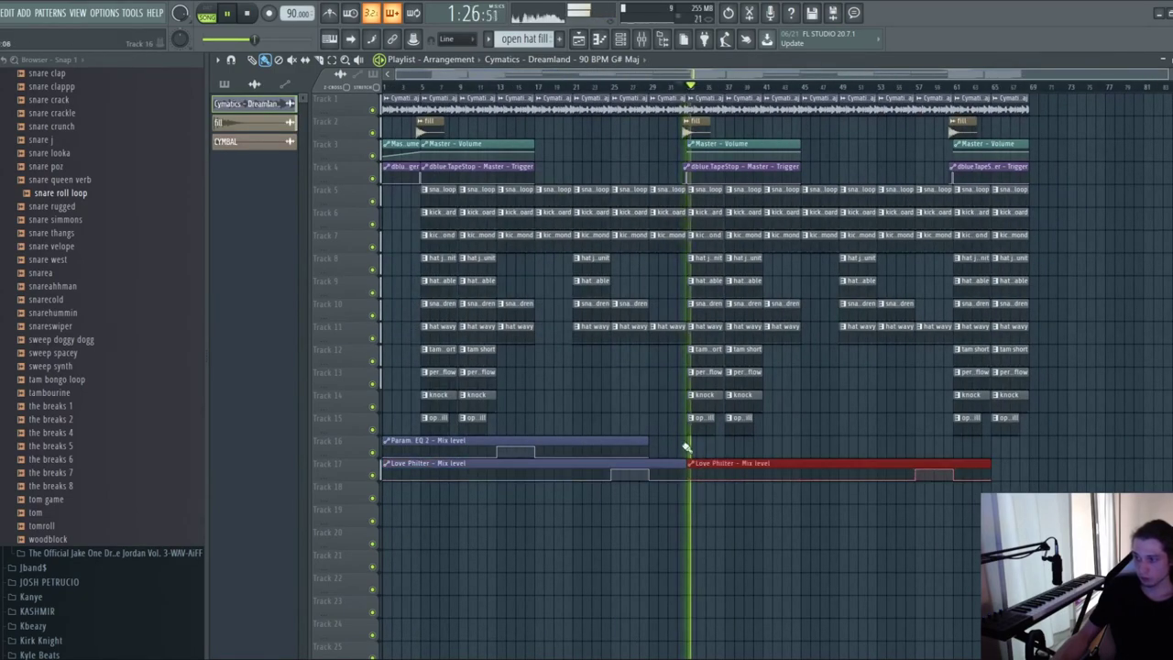
{"action": "right_click", "coordinate": [750, 464]}
- Shorten the Love Philter automation clip to end at bar 29, duplicate it from there, and extend the copy to bar 61
{"action": "left_click_drag", "start_coordinate": [690, 463], "coordinate": [653, 468]}
{"action": "left_click", "coordinate": [649, 463]}
{"action": "key", "text": "ctrl+b"}
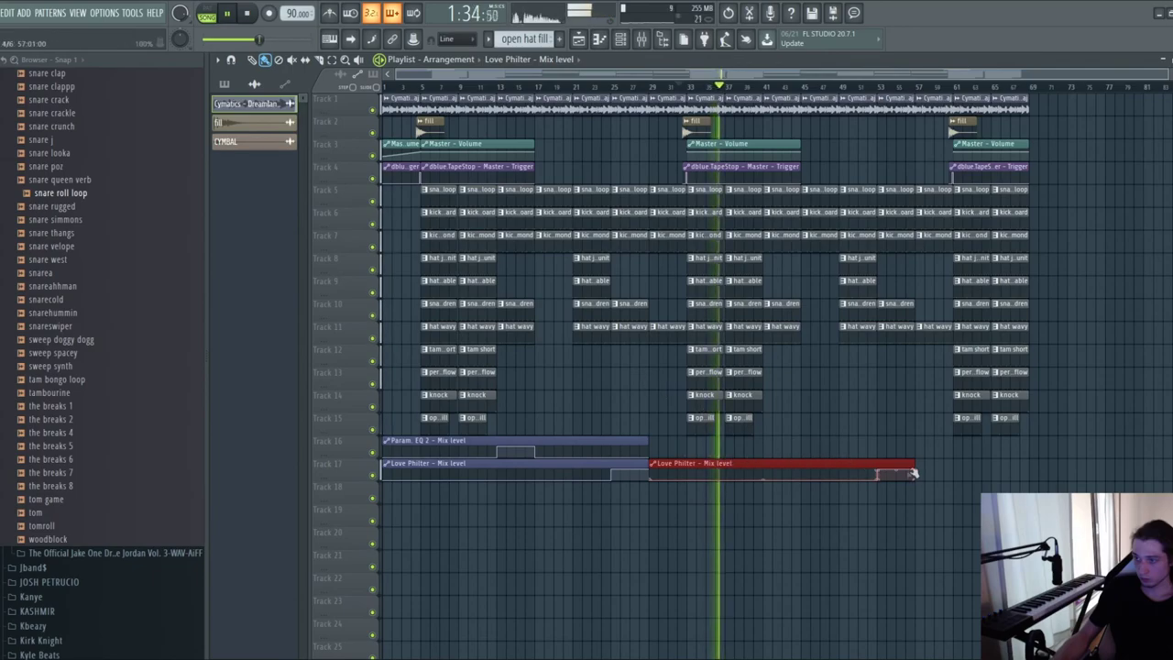
{"action": "left_click_drag", "start_coordinate": [917, 462], "coordinate": [1018, 481]}
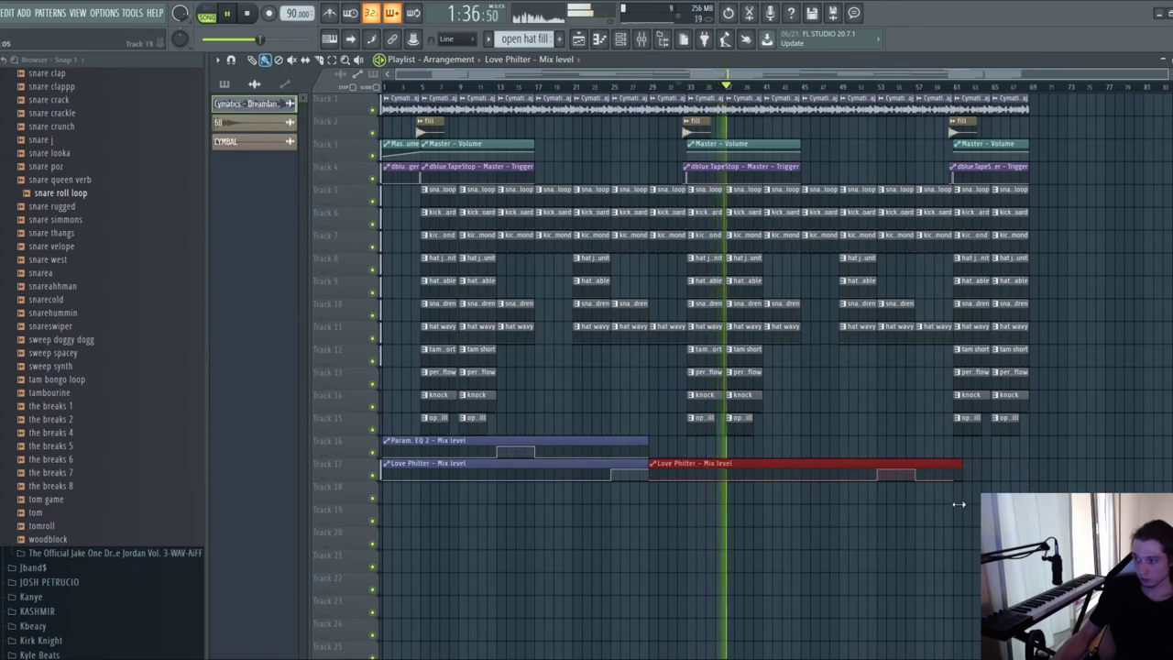
{"action": "left_click", "coordinate": [594, 404], "text": "ctrl"}
- Duplicate the Param. EQ 2 automation clip from bar 29 and extend both the EQ and Love Philter copies to bar 69
{"action": "left_click", "coordinate": [647, 444]}
{"action": "key", "text": "ctrl+b"}
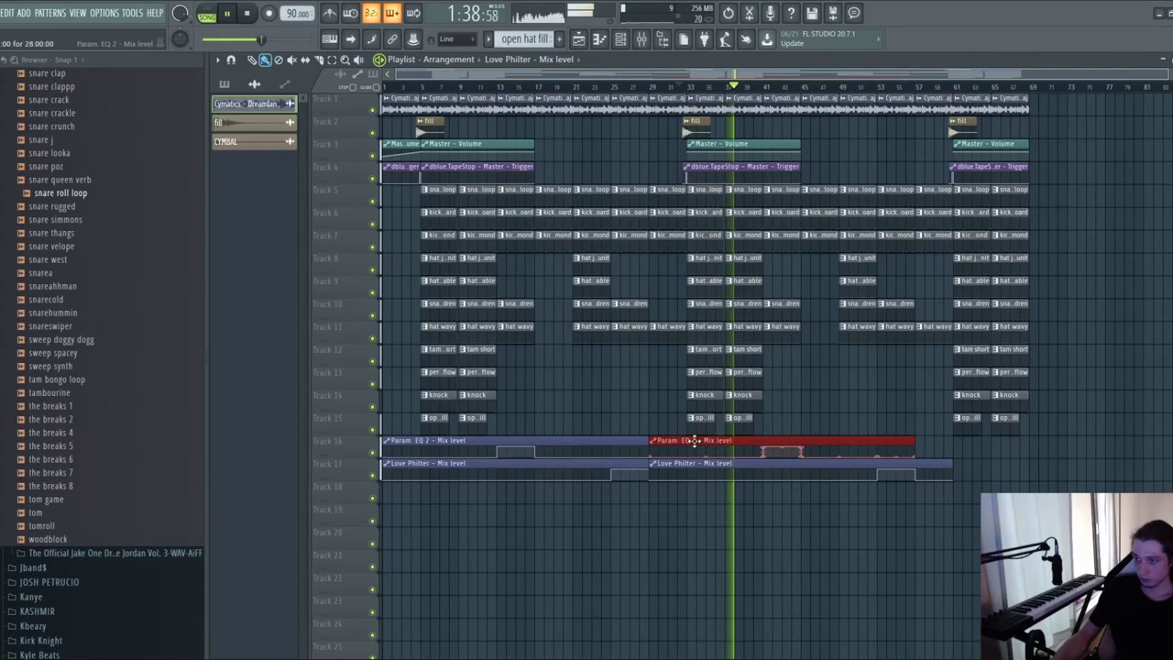
{"action": "left_click", "coordinate": [854, 439]}
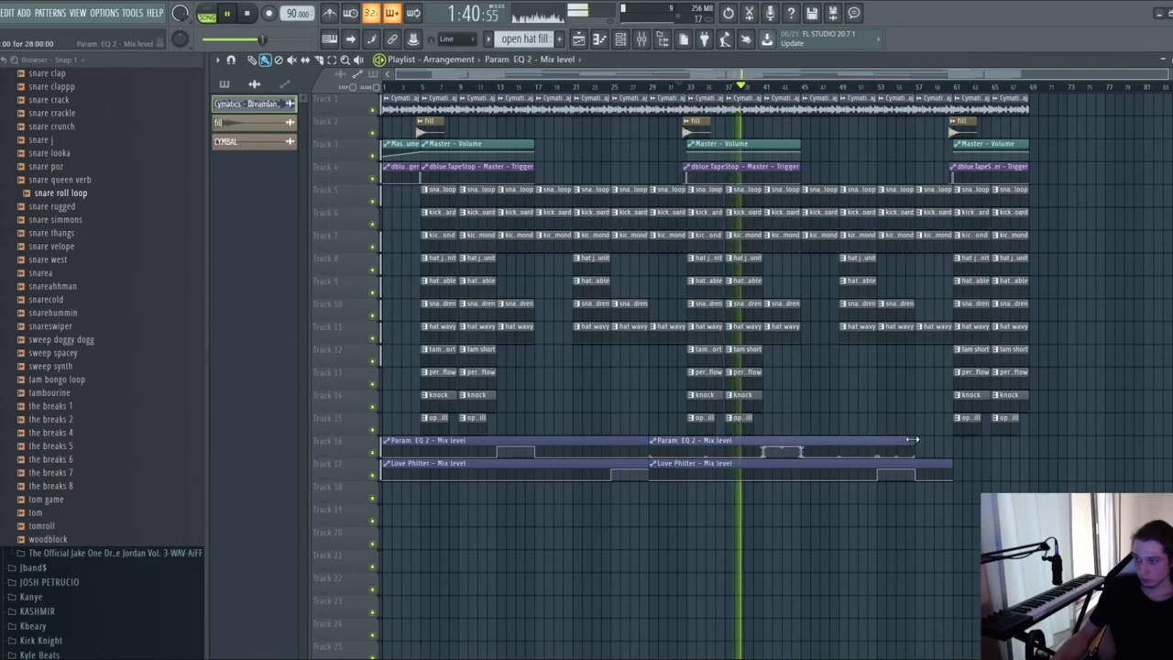
{"action": "left_click_drag", "start_coordinate": [951, 467], "coordinate": [1029, 475]}
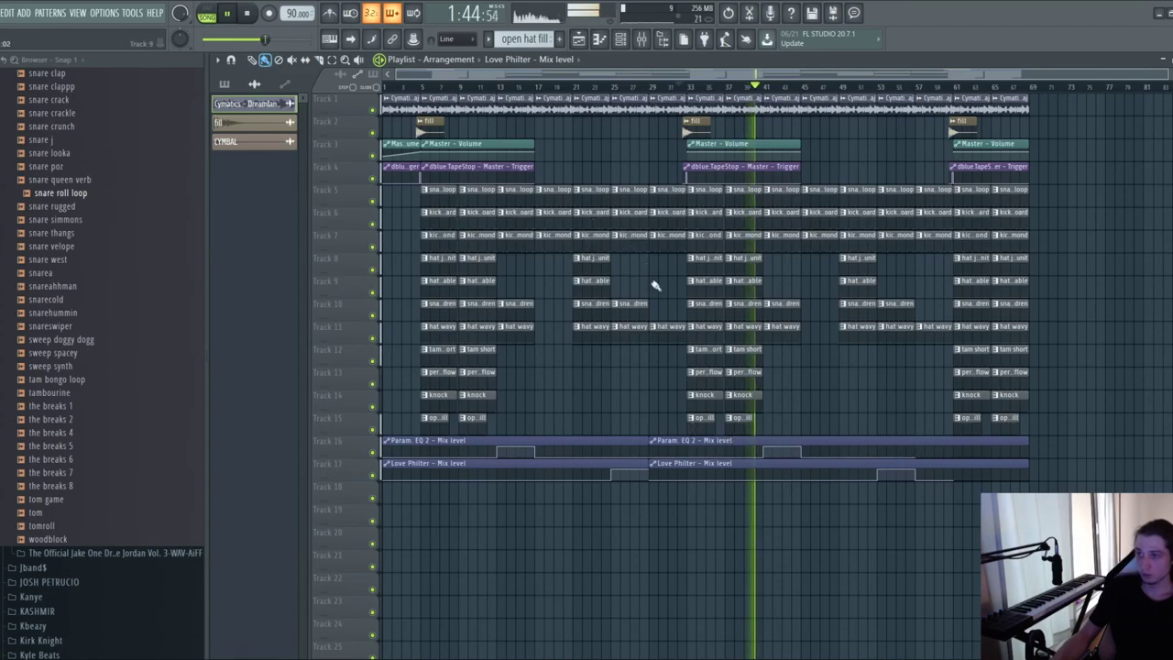
- Move all clips below the loop down one track so Track 2 is empty, and select all the loop clips on Track 1
{"action": "scroll", "coordinate": [655, 286], "scroll_direction": "up", "scroll_amount": 3, "text": "alt"}
{"action": "left_click_drag", "start_coordinate": [1082, 124], "coordinate": [89, 559], "text": "ctrl"}
{"action": "key", "text": "shift+Down"}
{"action": "left_click", "coordinate": [795, 200], "text": "ctrl"}
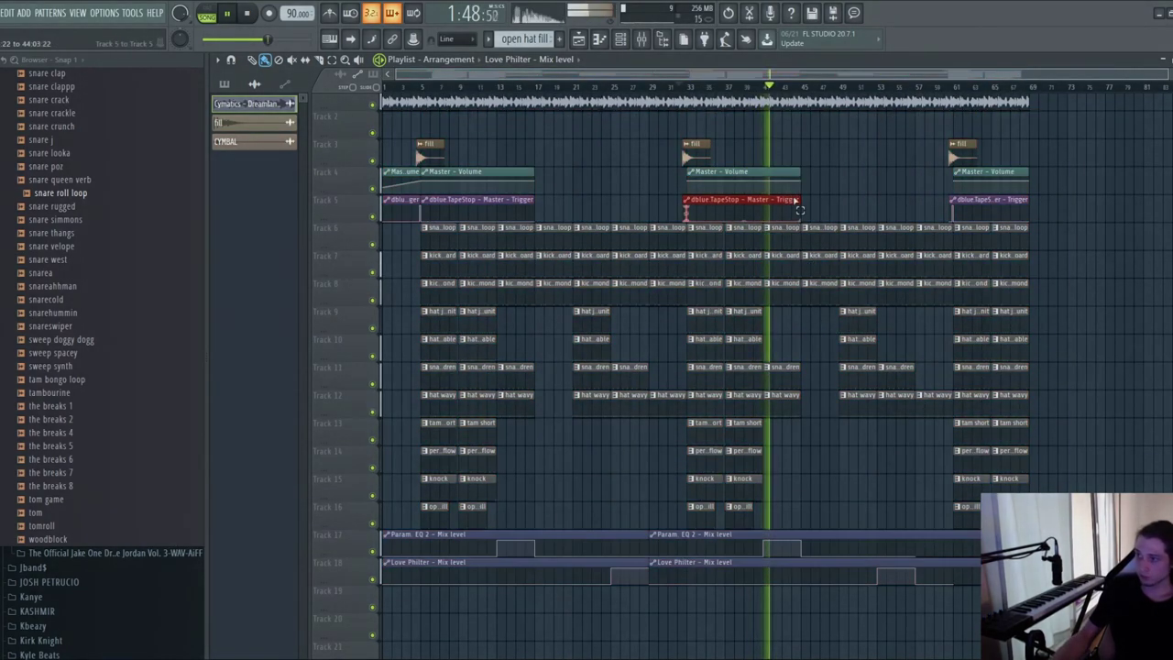
{"action": "scroll", "coordinate": [827, 137], "scroll_direction": "down", "scroll_amount": 3, "text": "alt"}
{"action": "left_click_drag", "start_coordinate": [1040, 104], "coordinate": [312, 66], "text": "ctrl"}
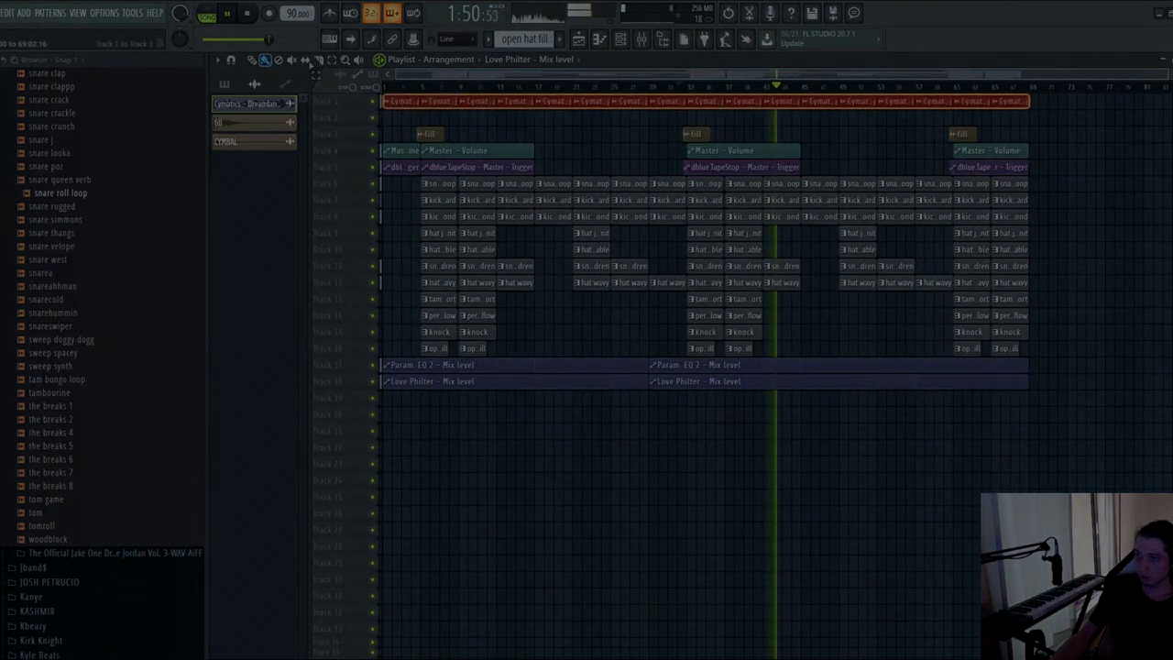